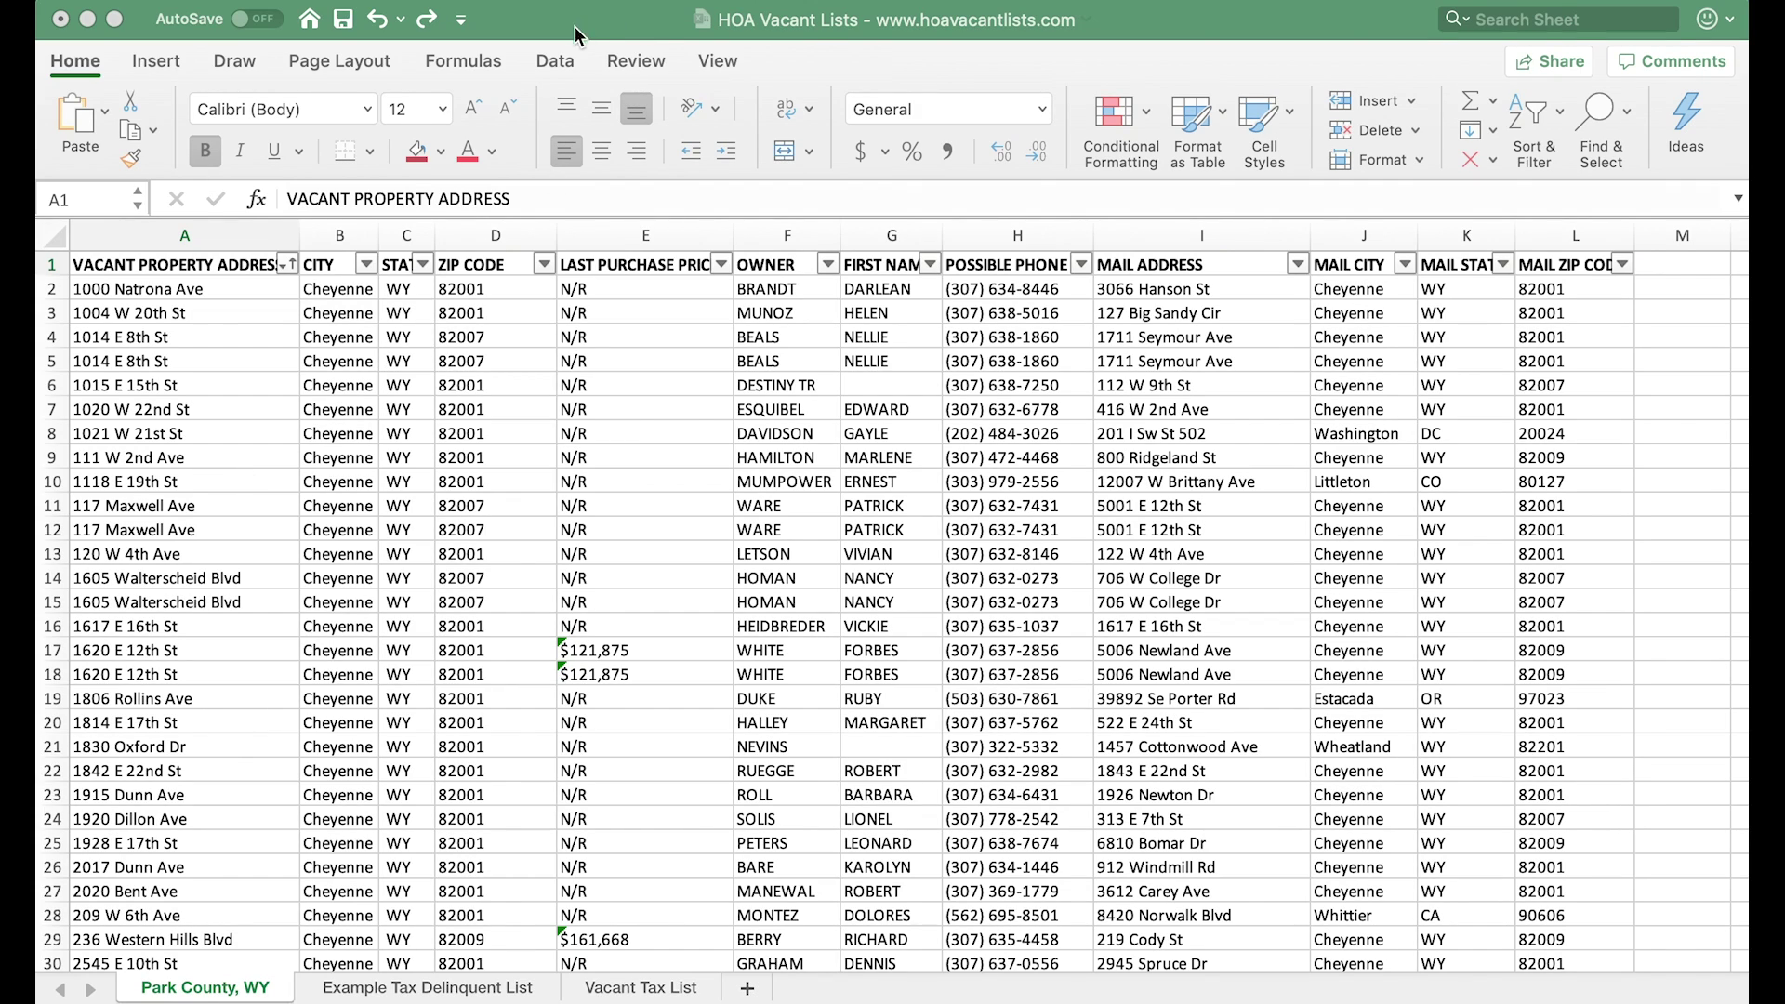
- Browse the Park County, WY vacant-property list from row 2 down to row 59 and back to the headers
click(589, 16)
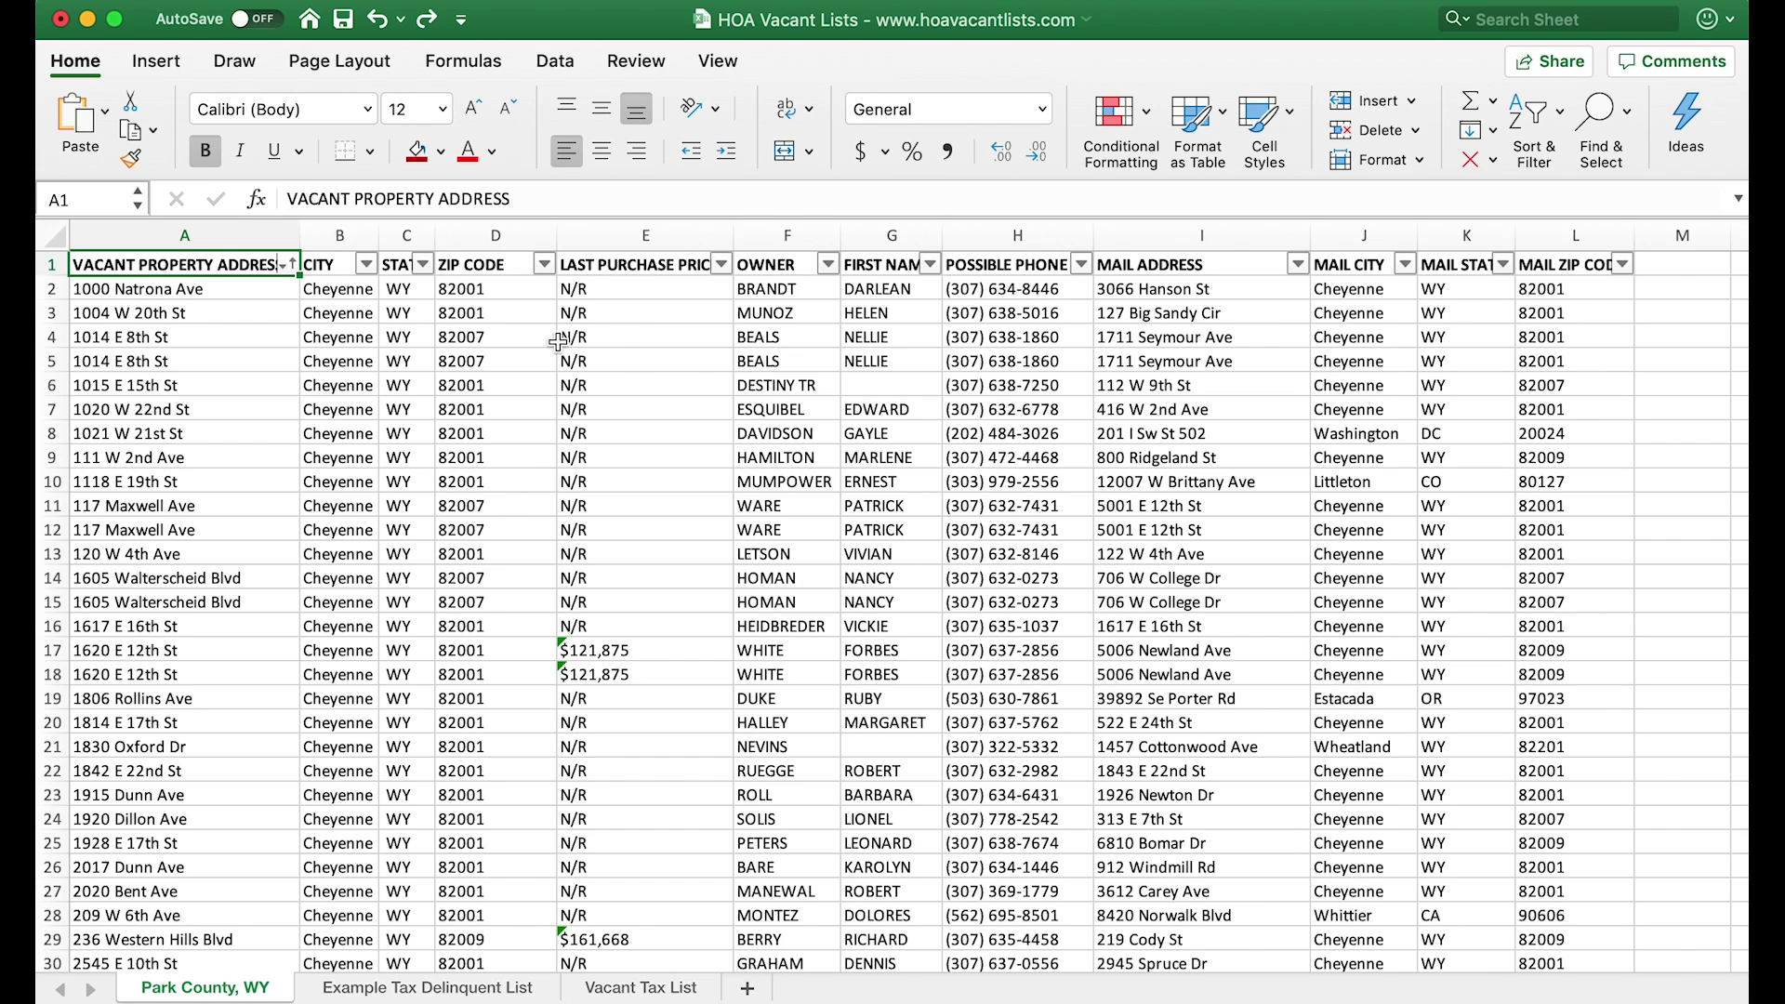
click(178, 410)
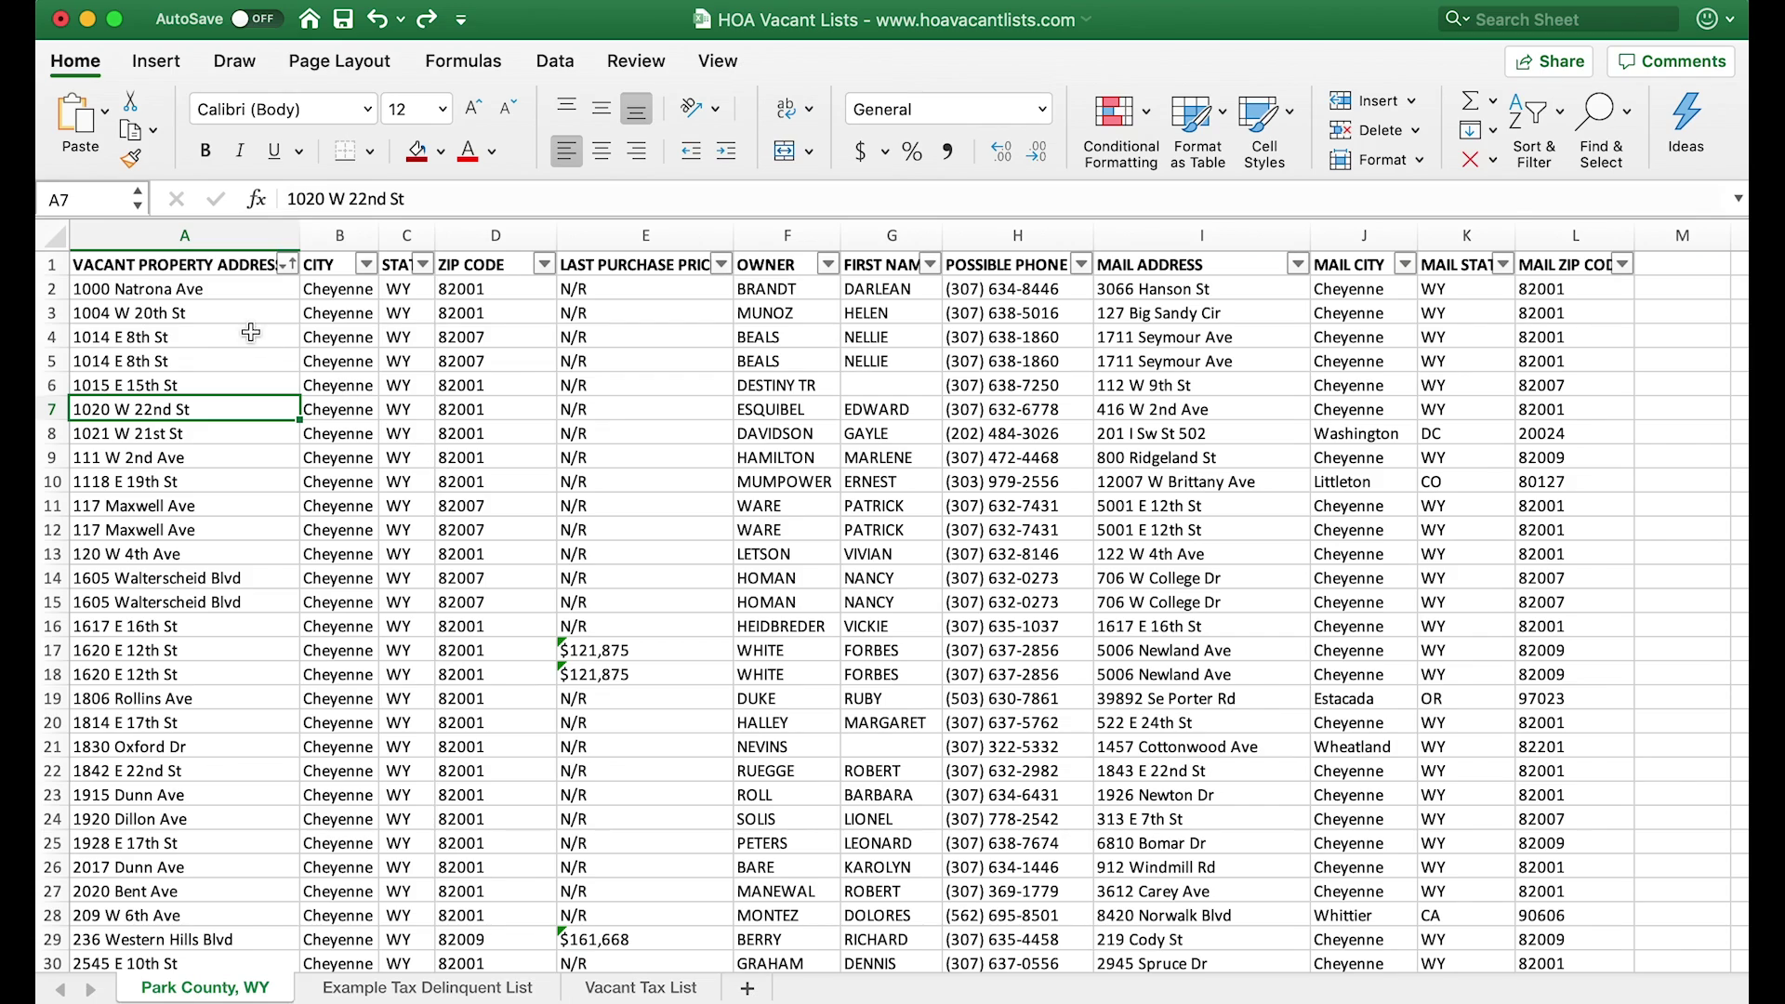
click(213, 267)
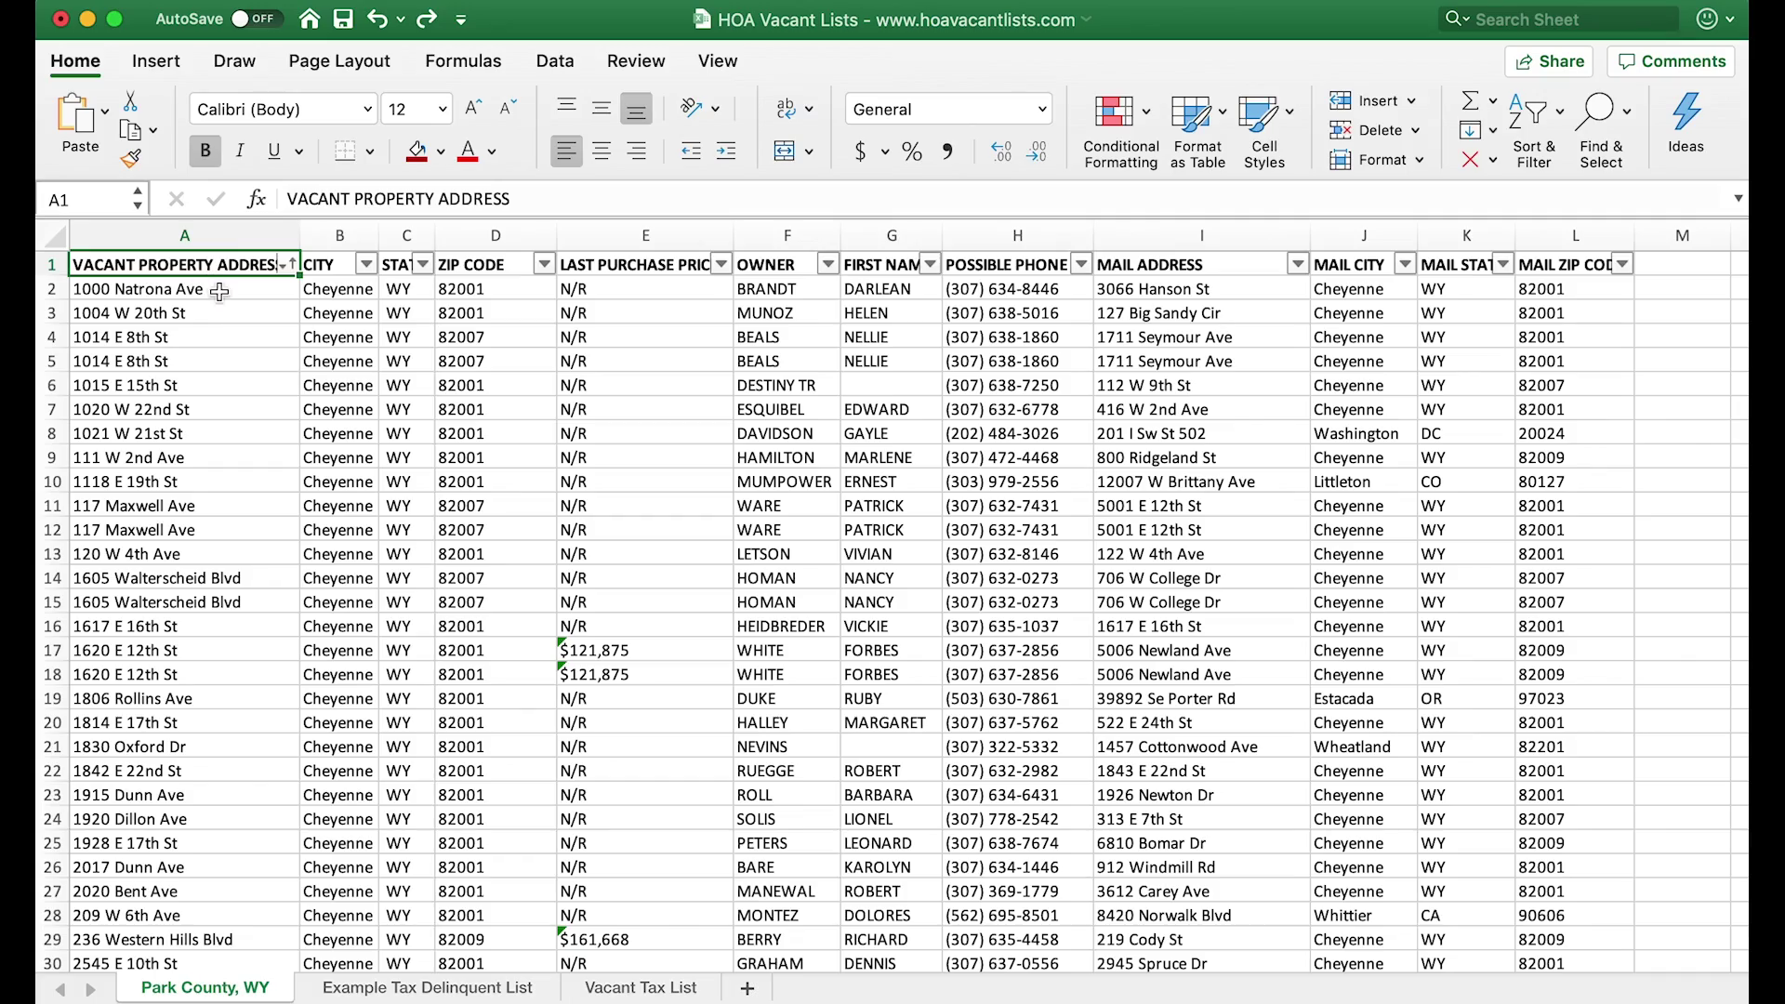
scroll(247, 506, down, 20)
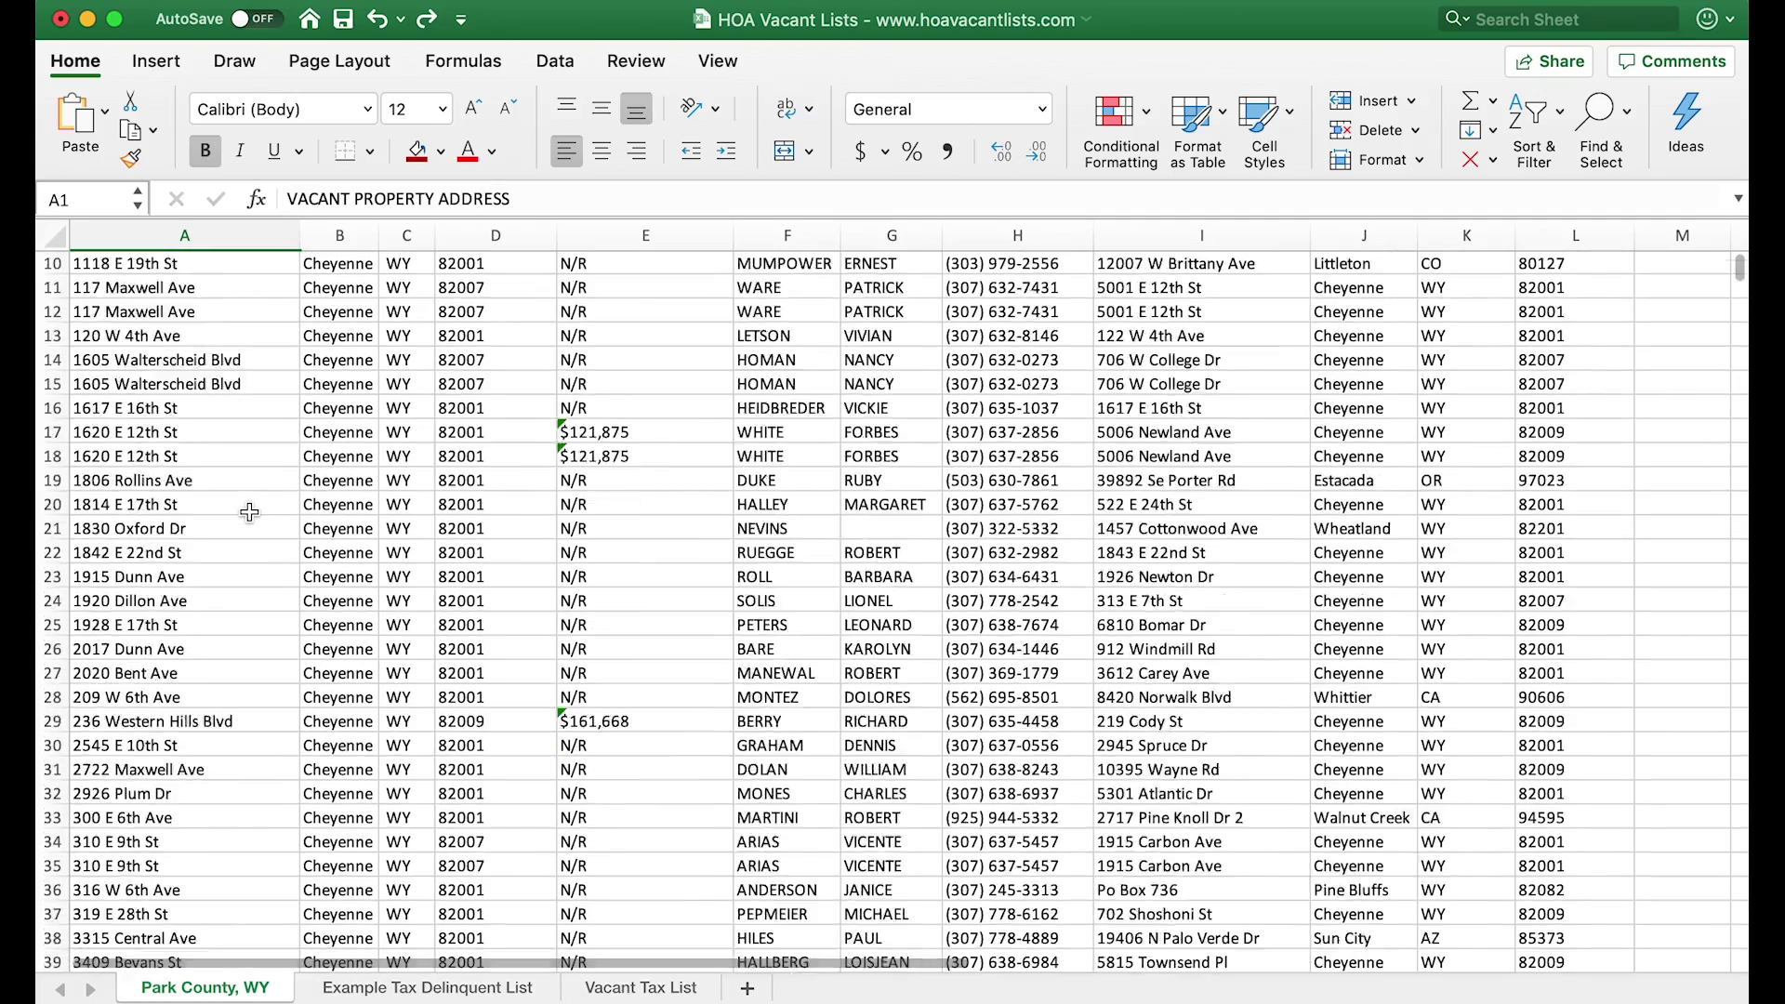
scroll(249, 512, down, 2)
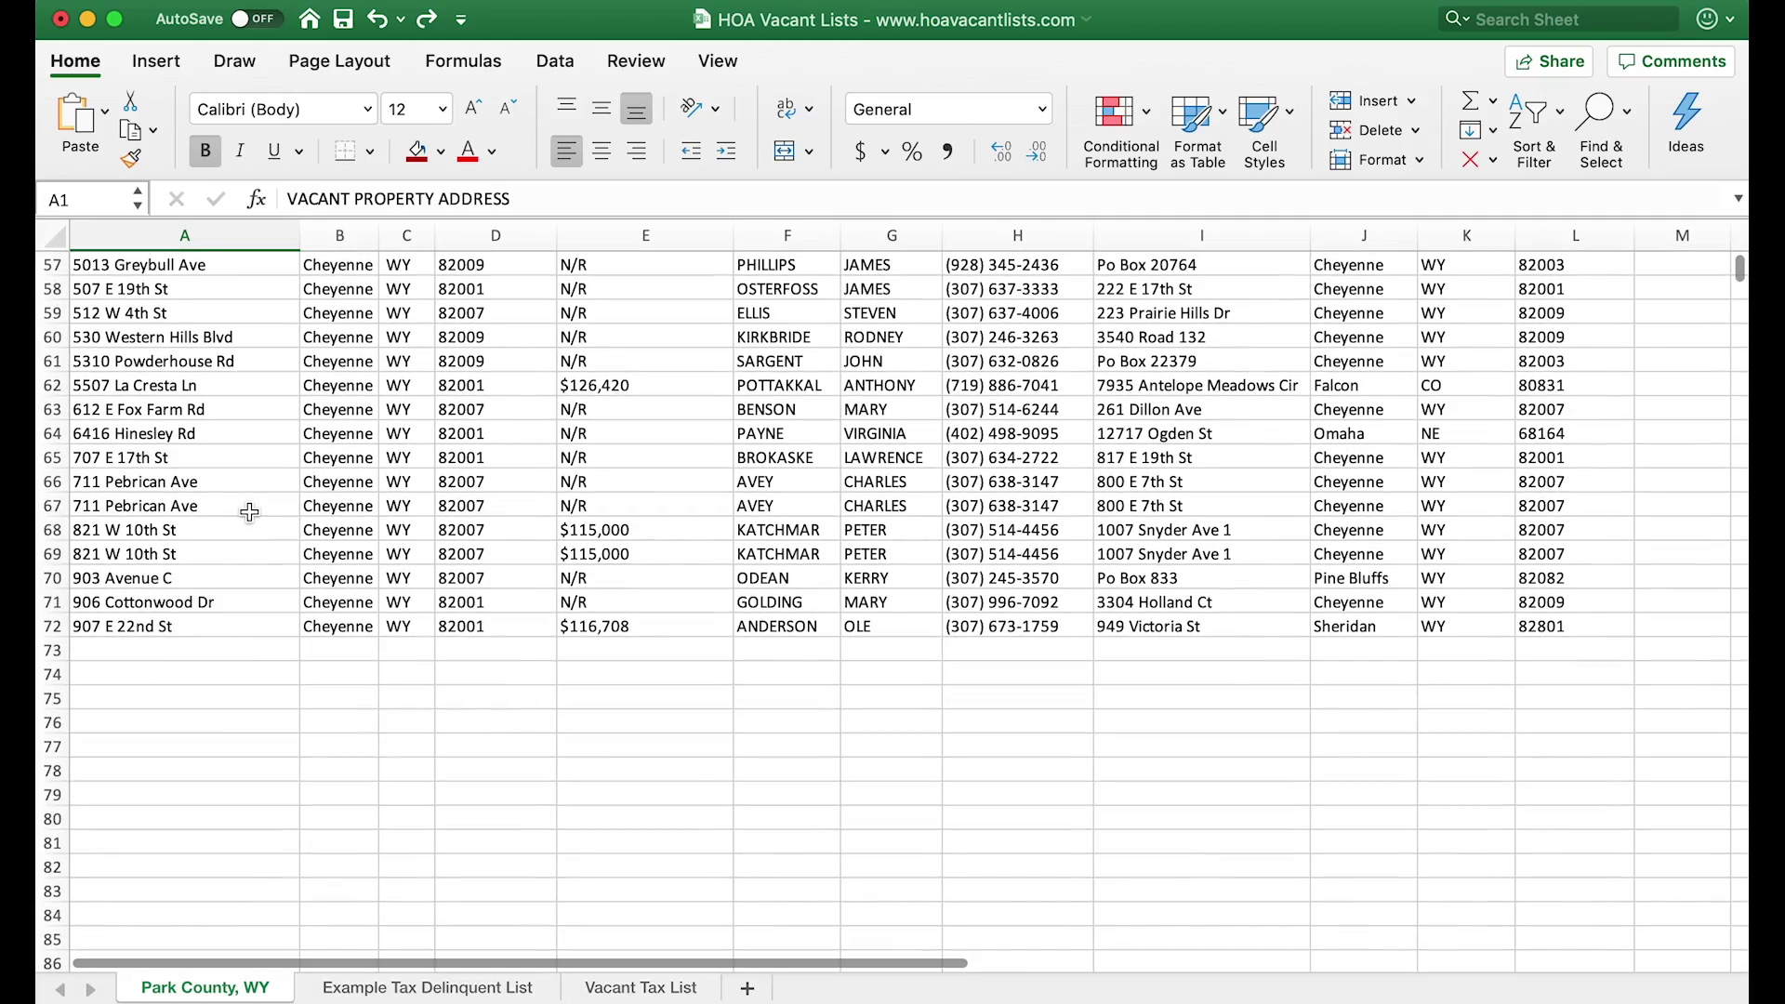
scroll(287, 541, up, 4)
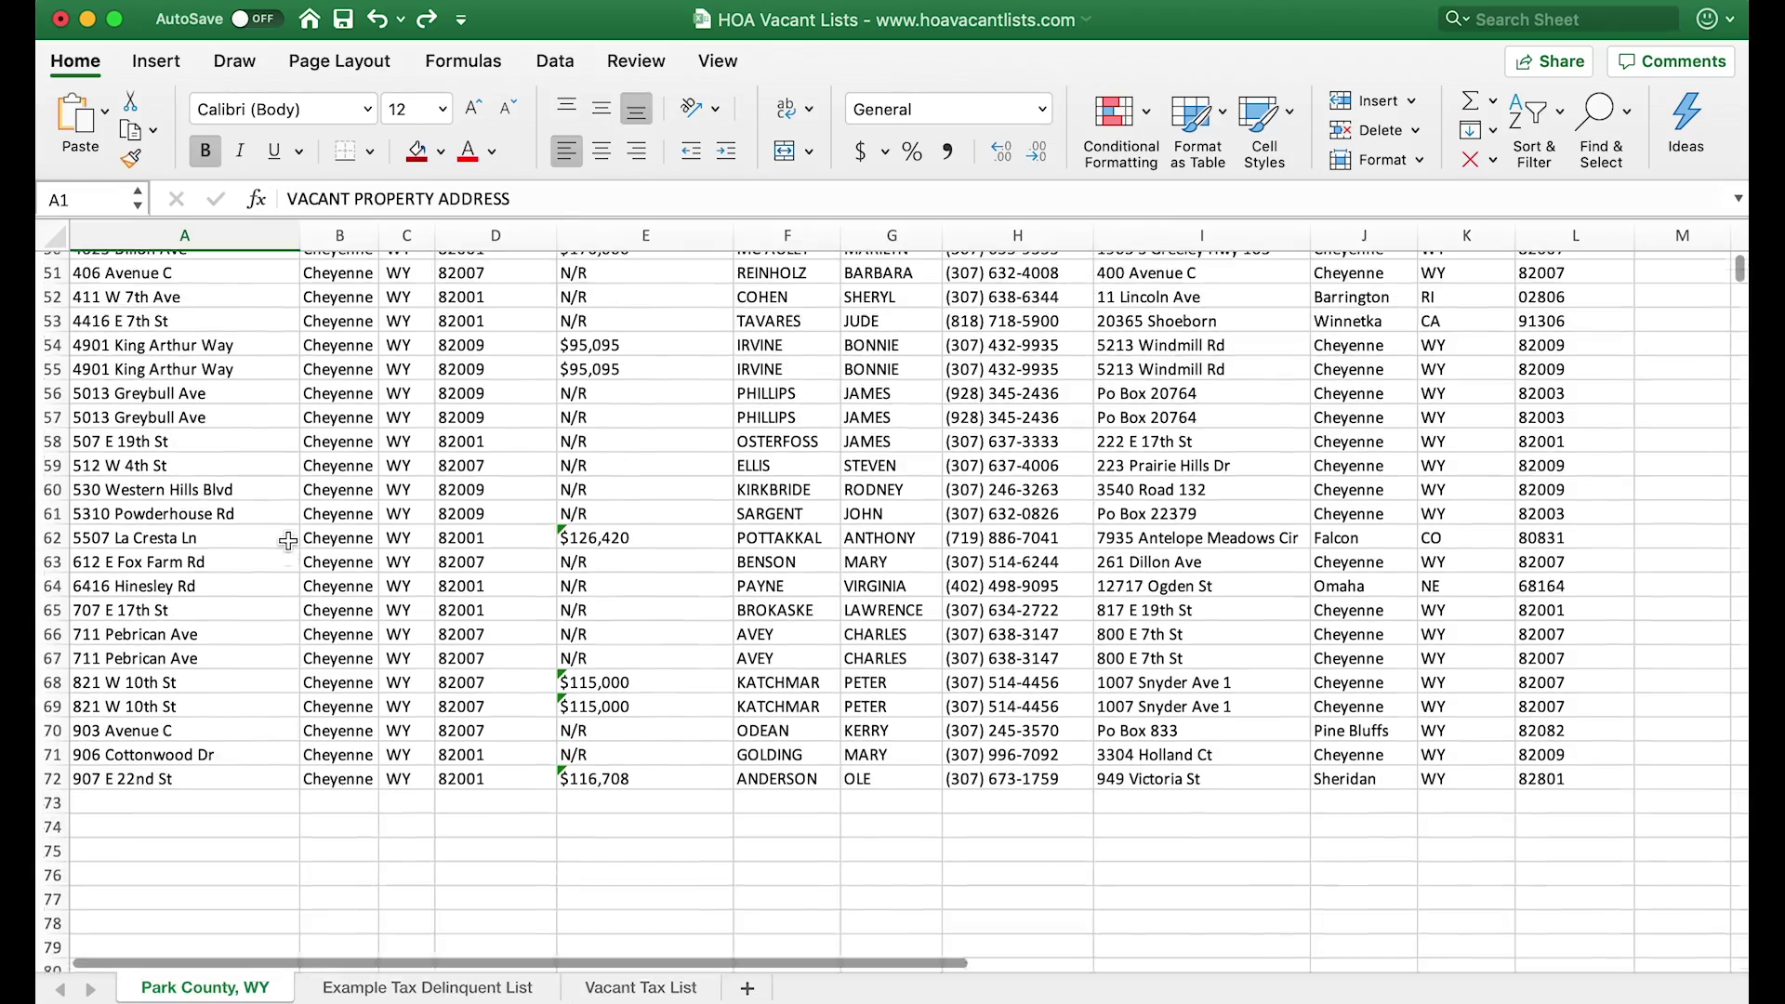
scroll(287, 541, up, 2)
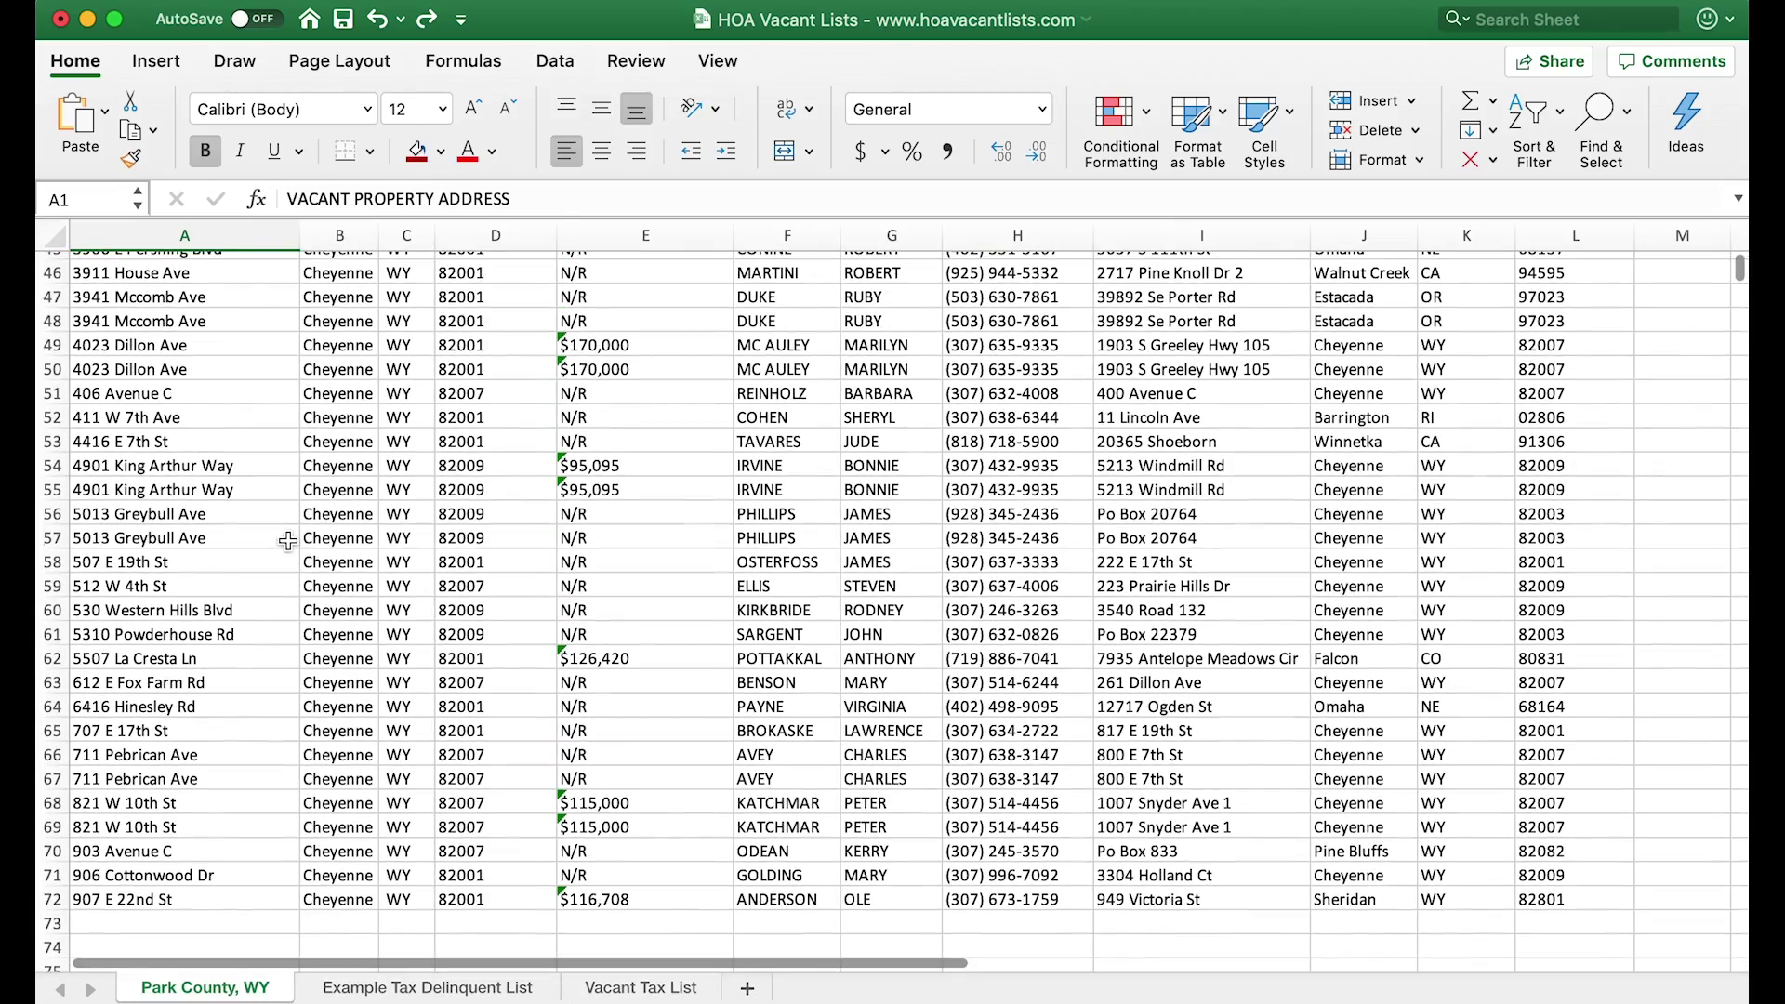
scroll(287, 541, up, 12)
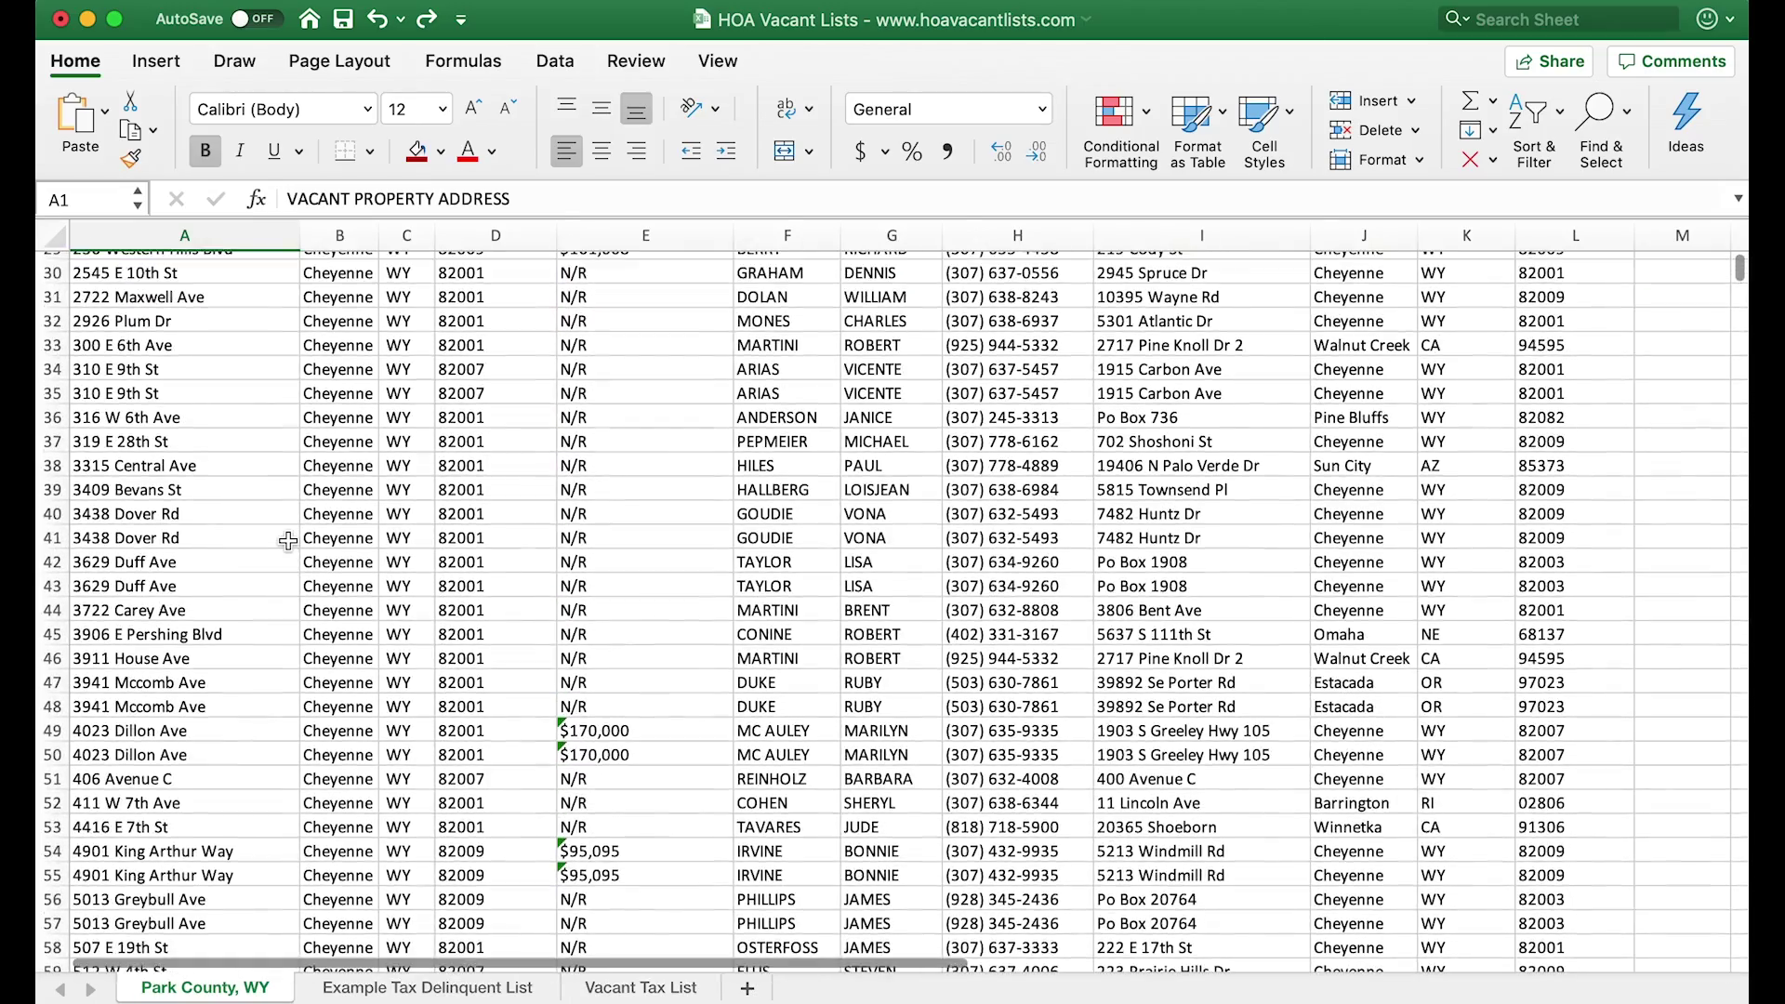
scroll(287, 541, up, 10)
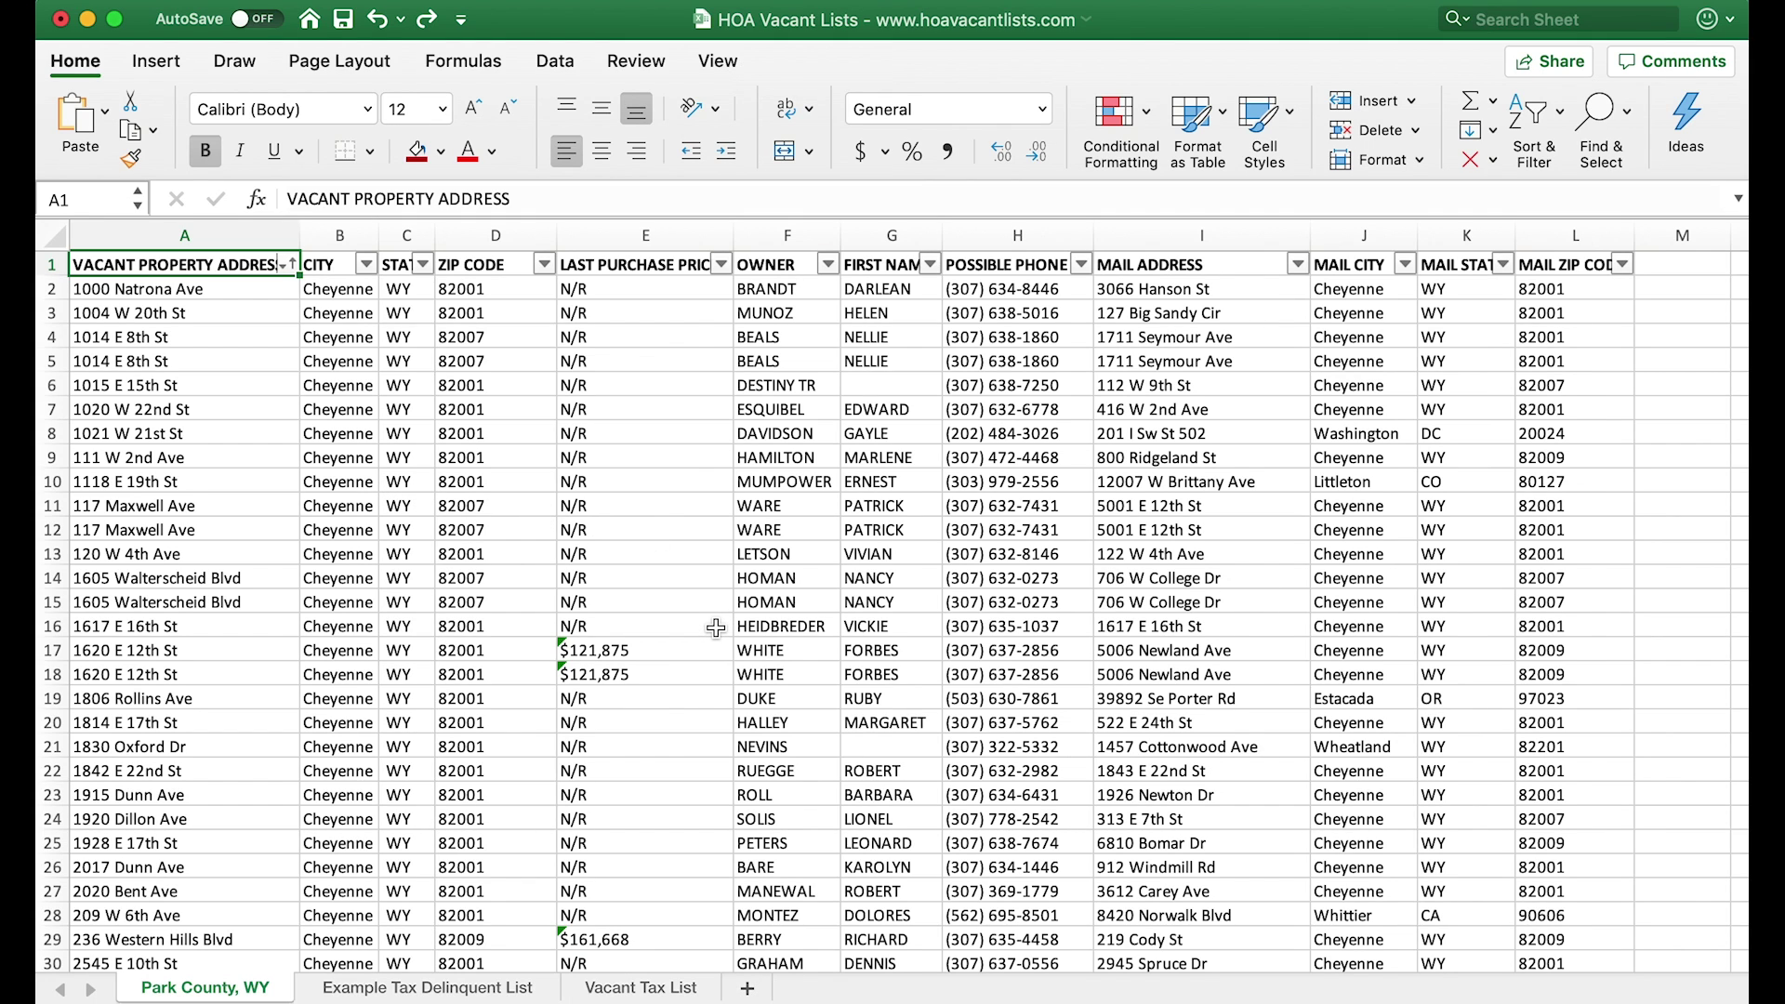
scroll(715, 628, down, 3)
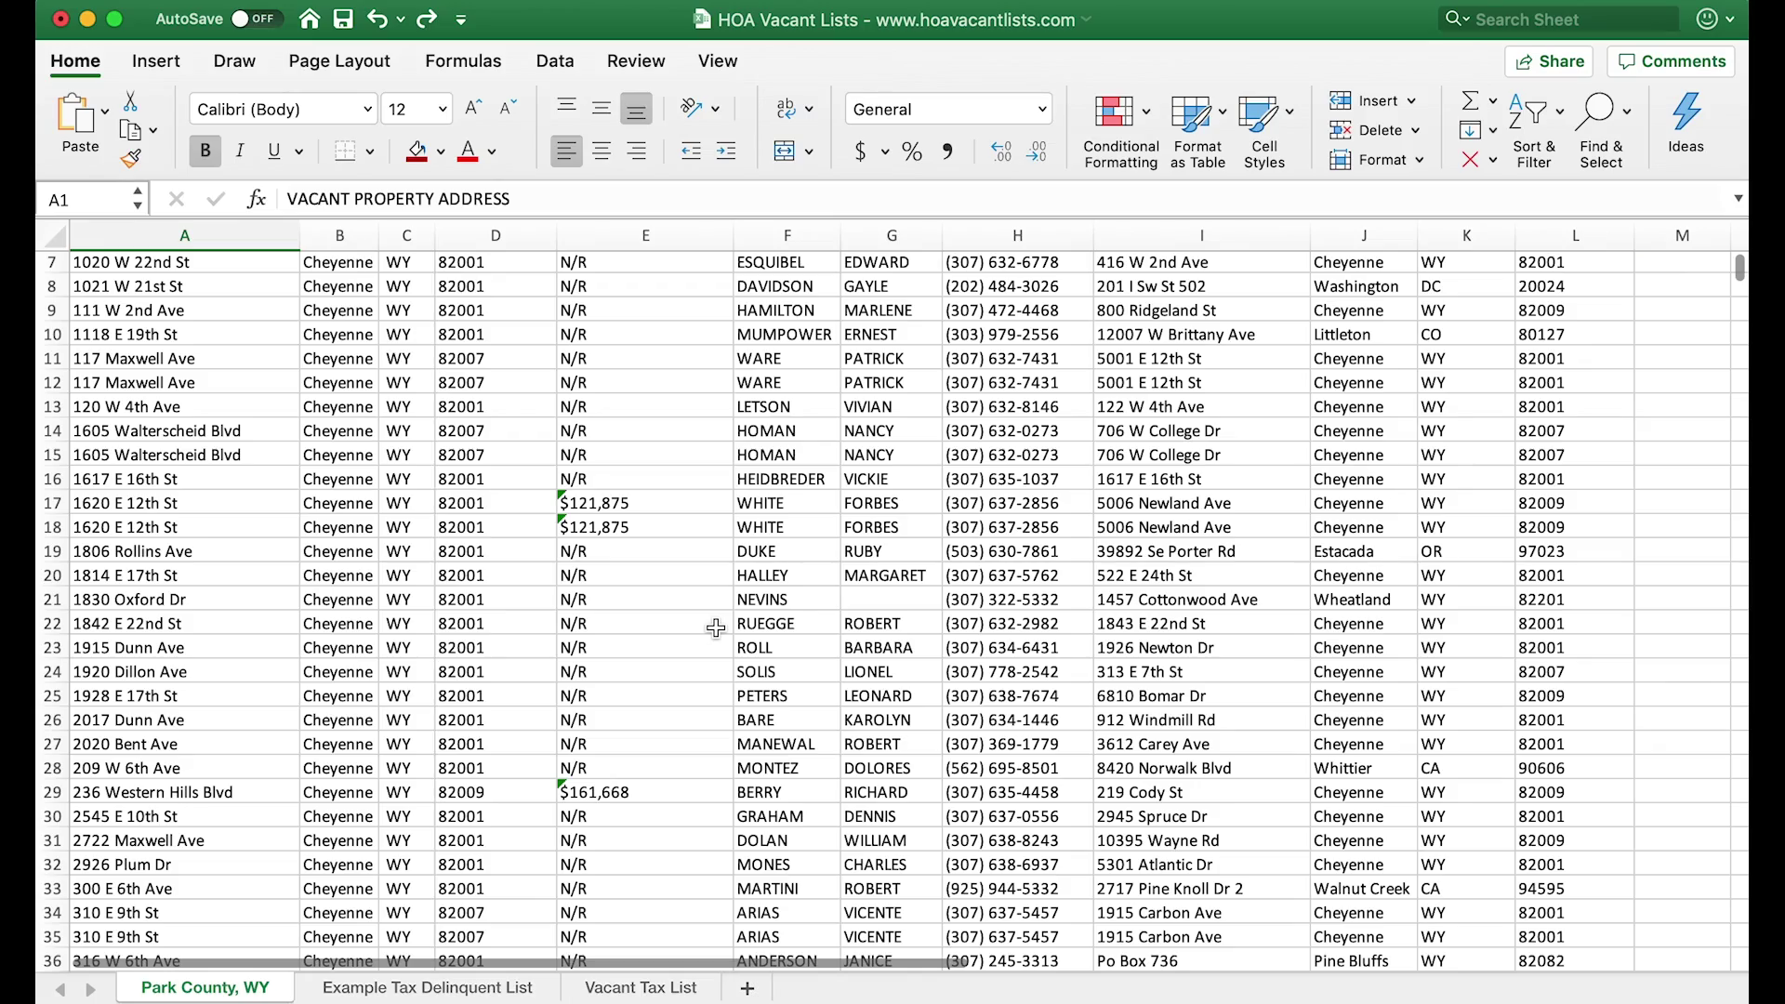
scroll(715, 629, down, 4)
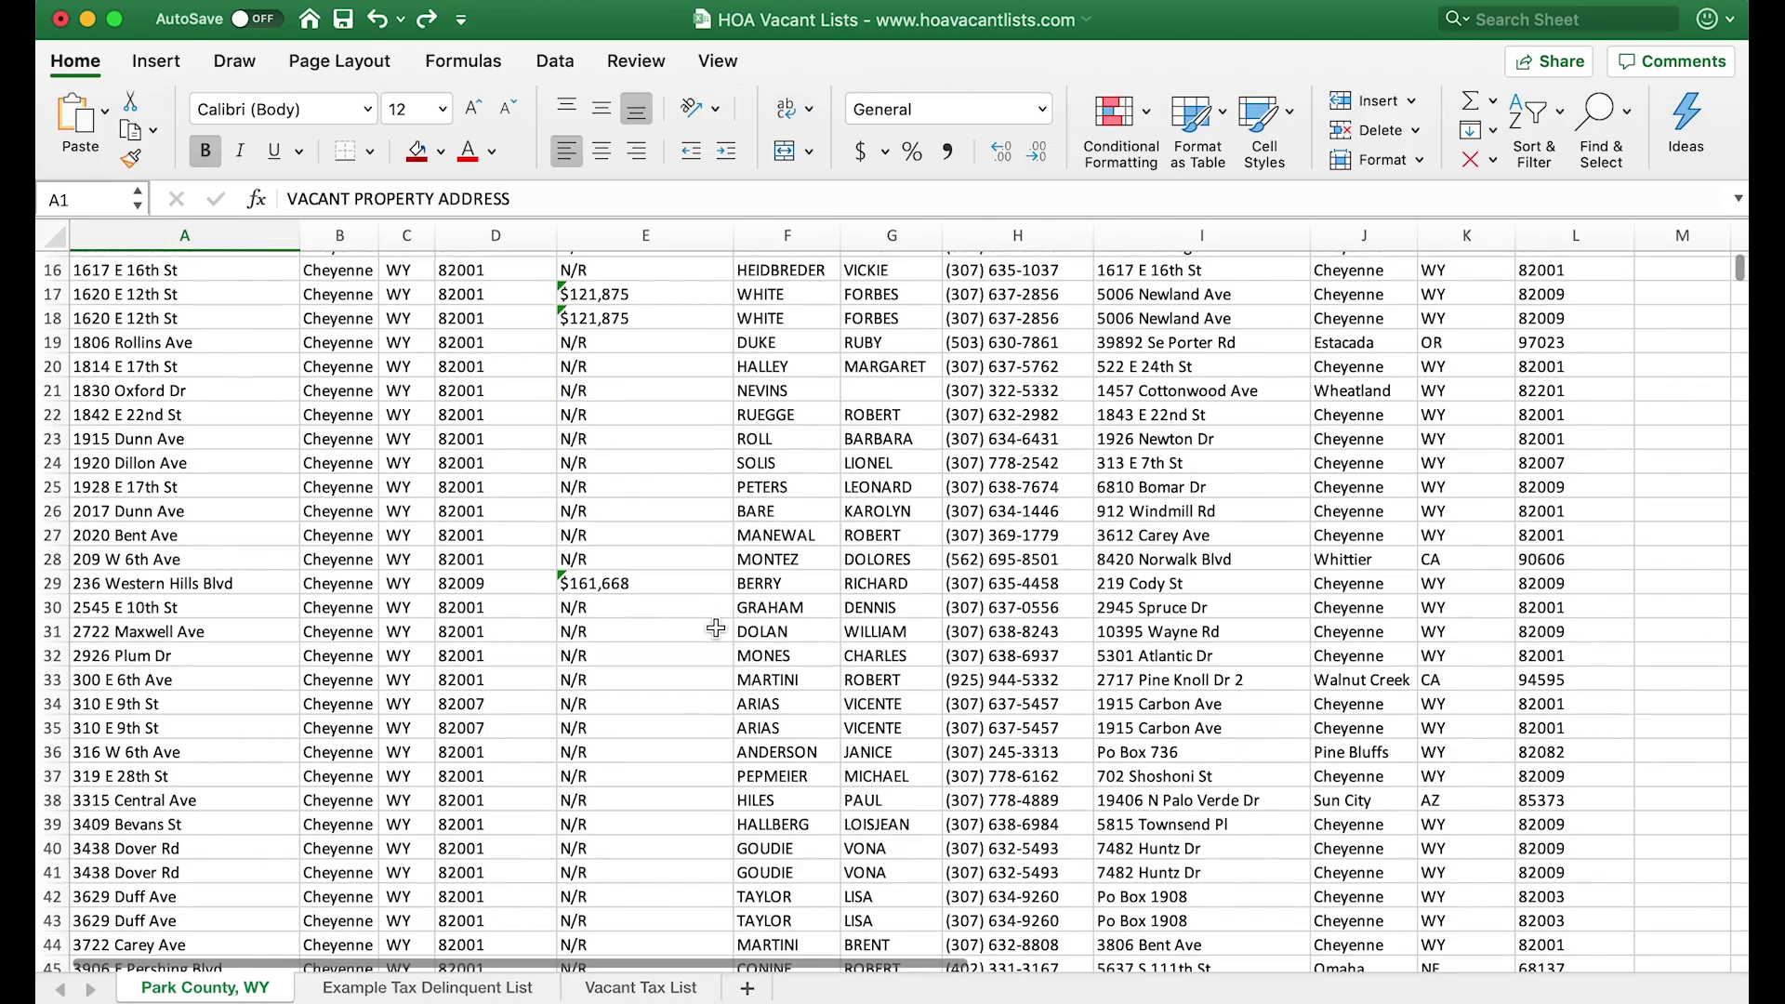
scroll(714, 629, down, 10)
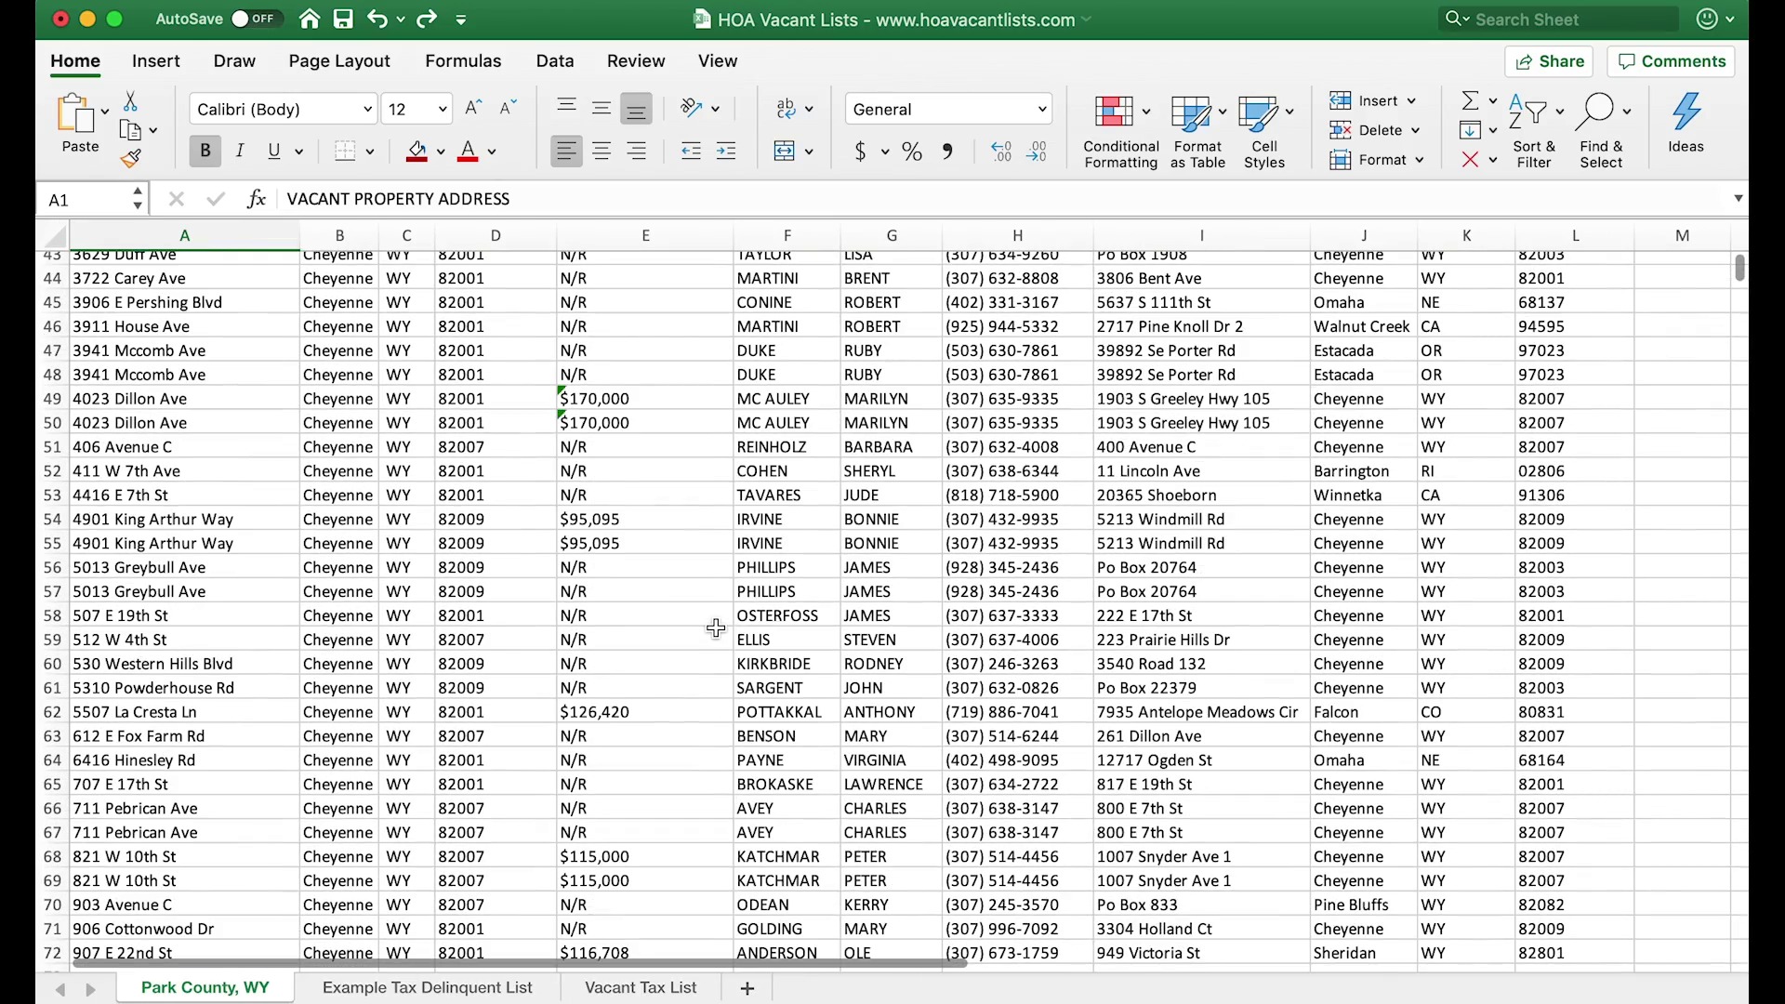
scroll(714, 628, down, 3)
scroll(714, 628, up, 15)
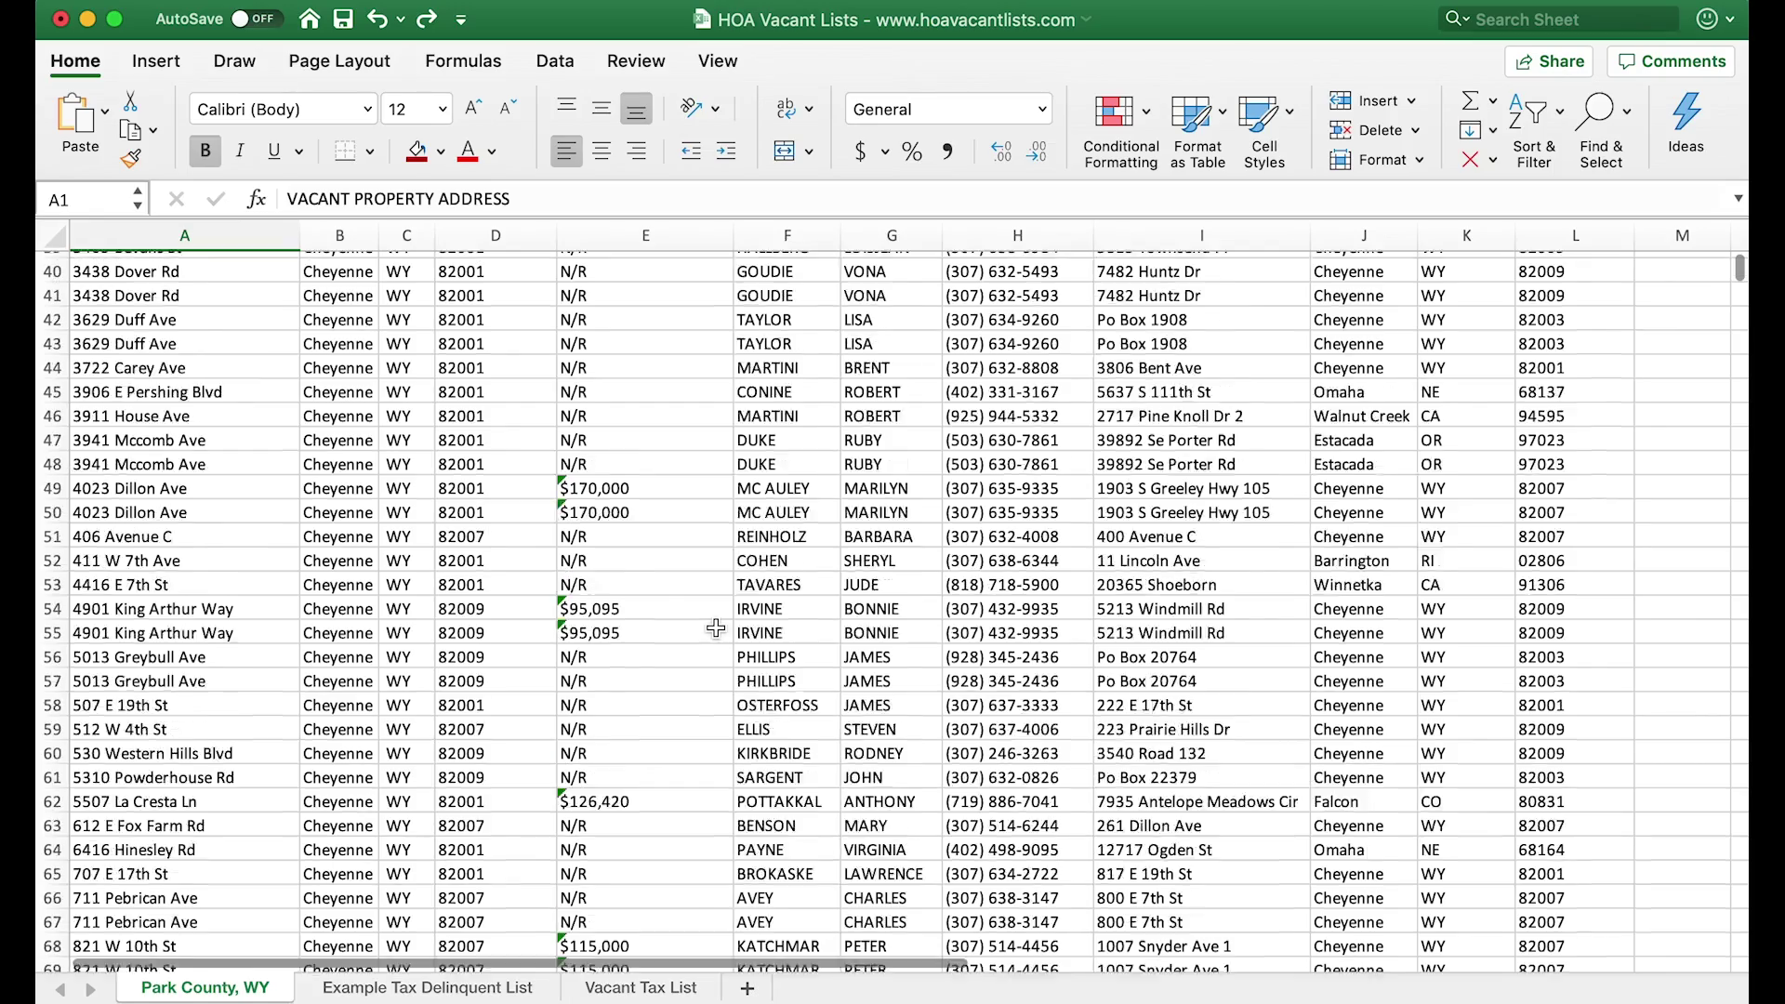
scroll(715, 628, up, 3)
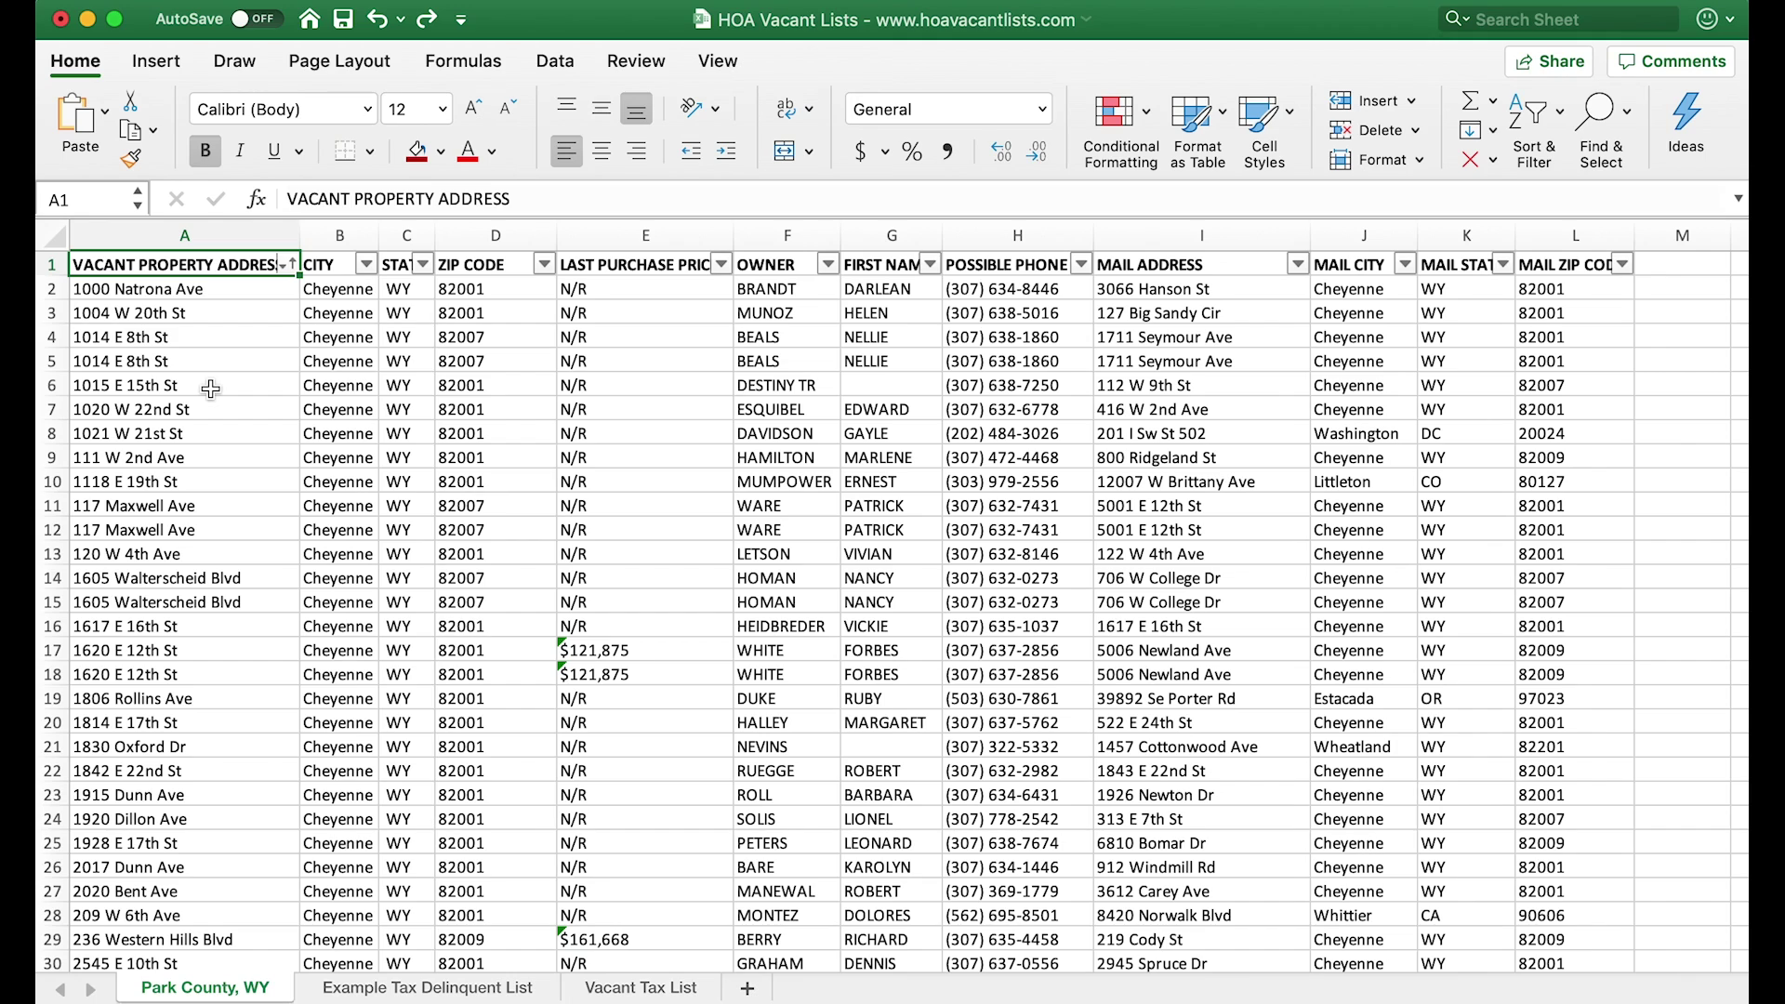
- Remove duplicate rows from the whole Park County table, comparing on Column A only
key(ctrl+shift+End)
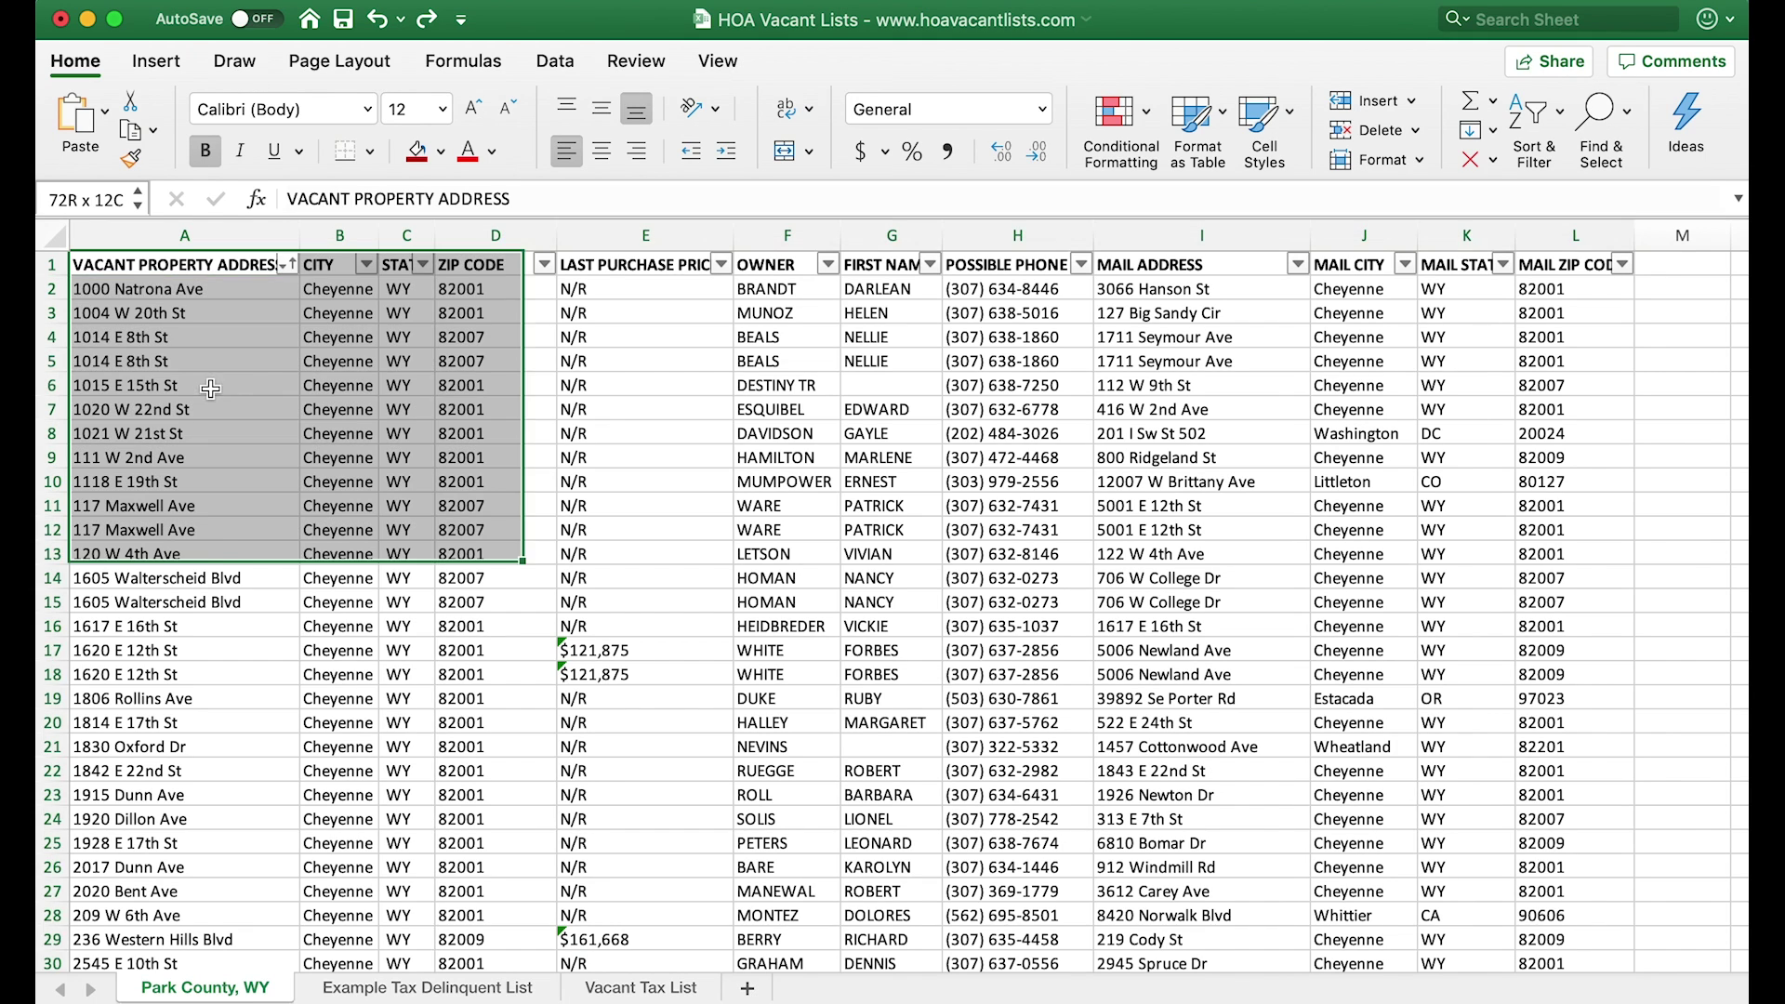
click(577, 65)
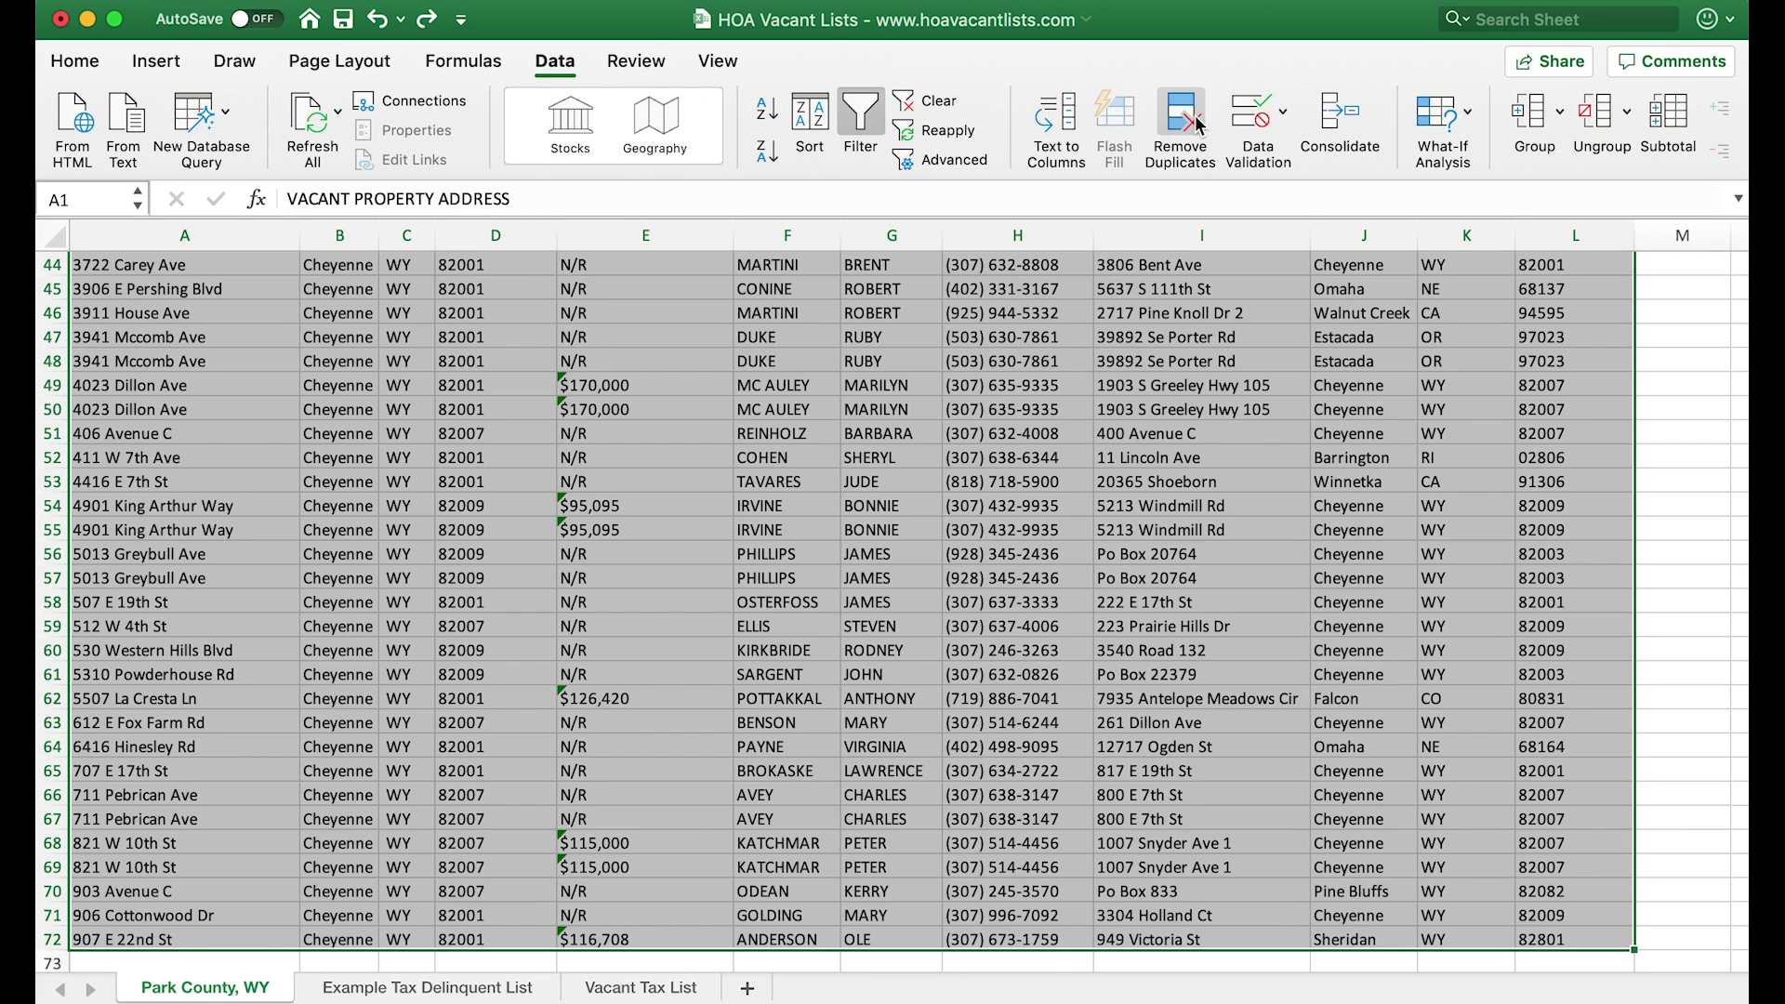
click(1198, 125)
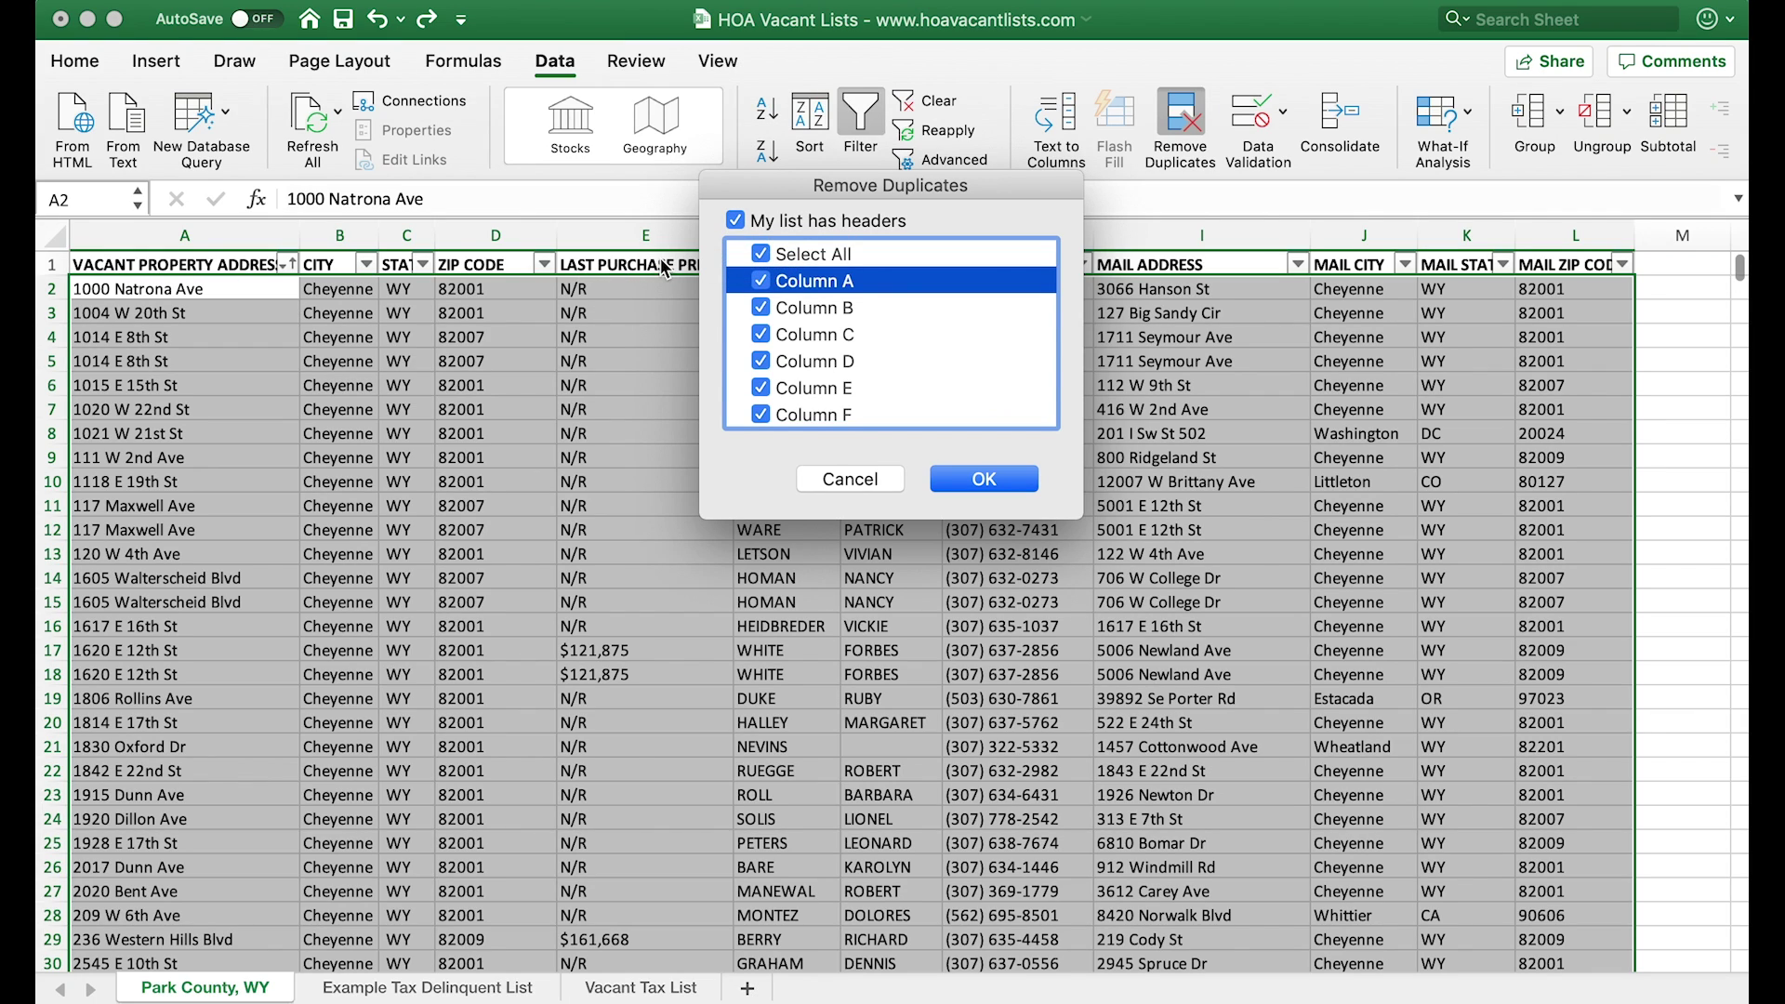
click(764, 254)
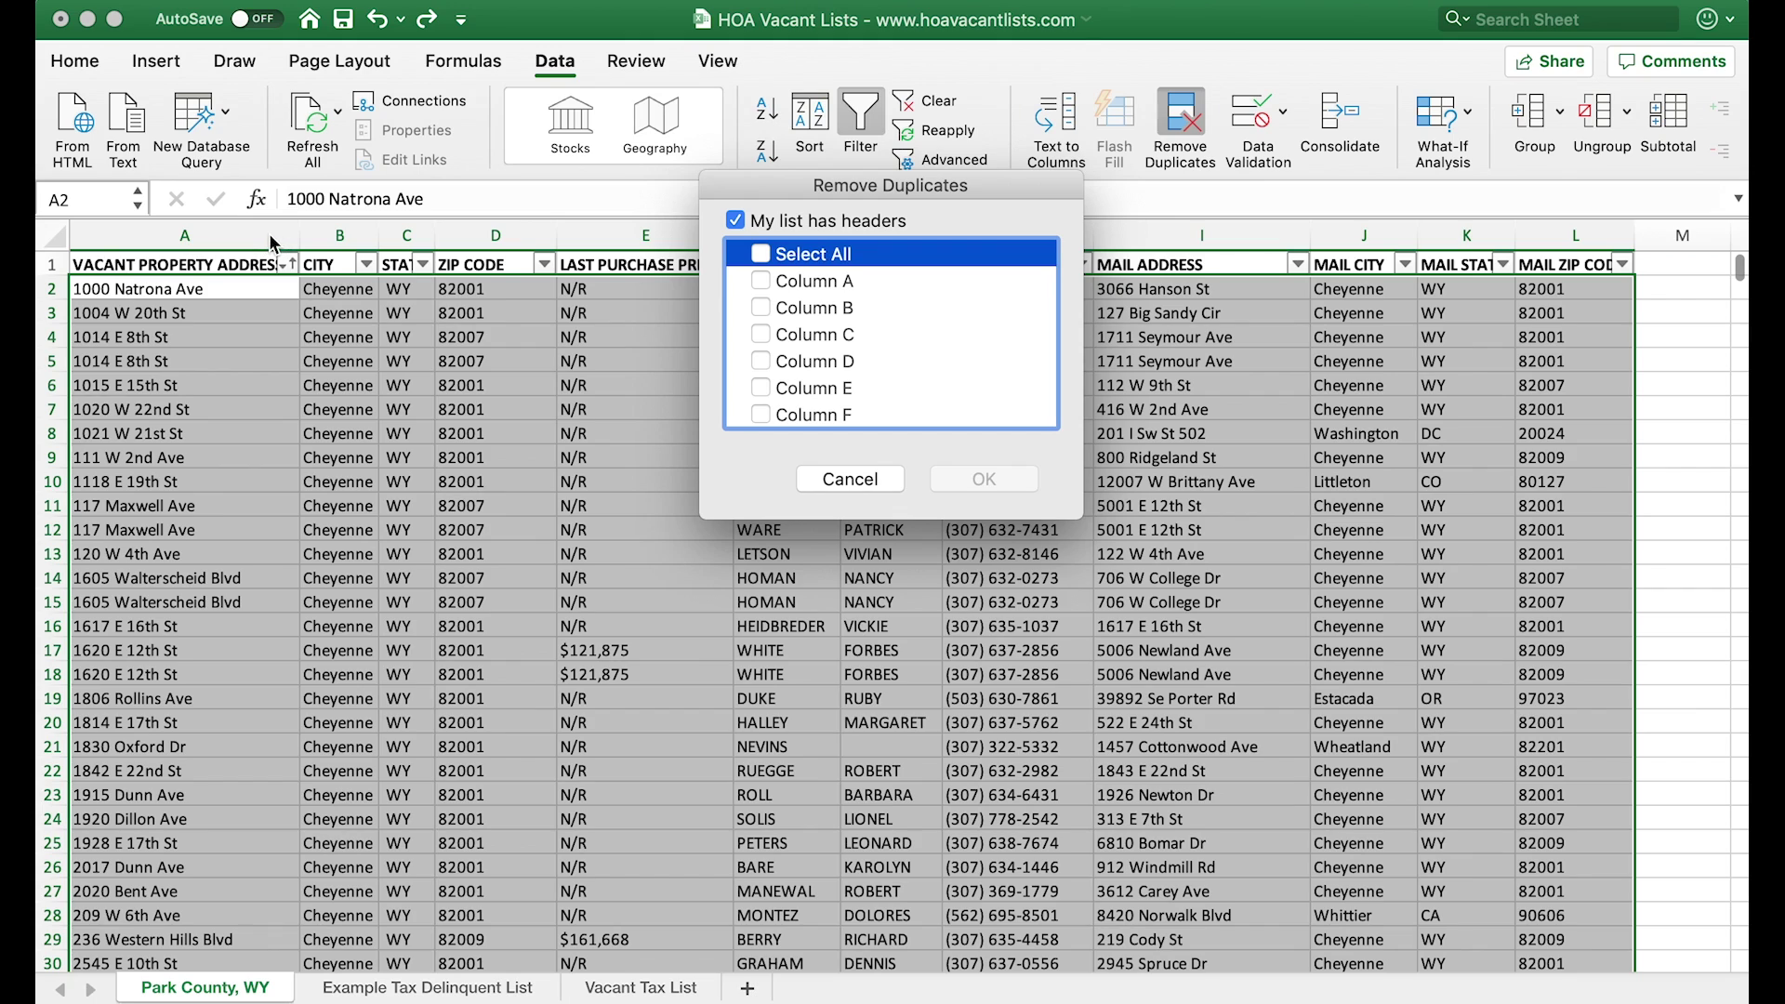
click(767, 282)
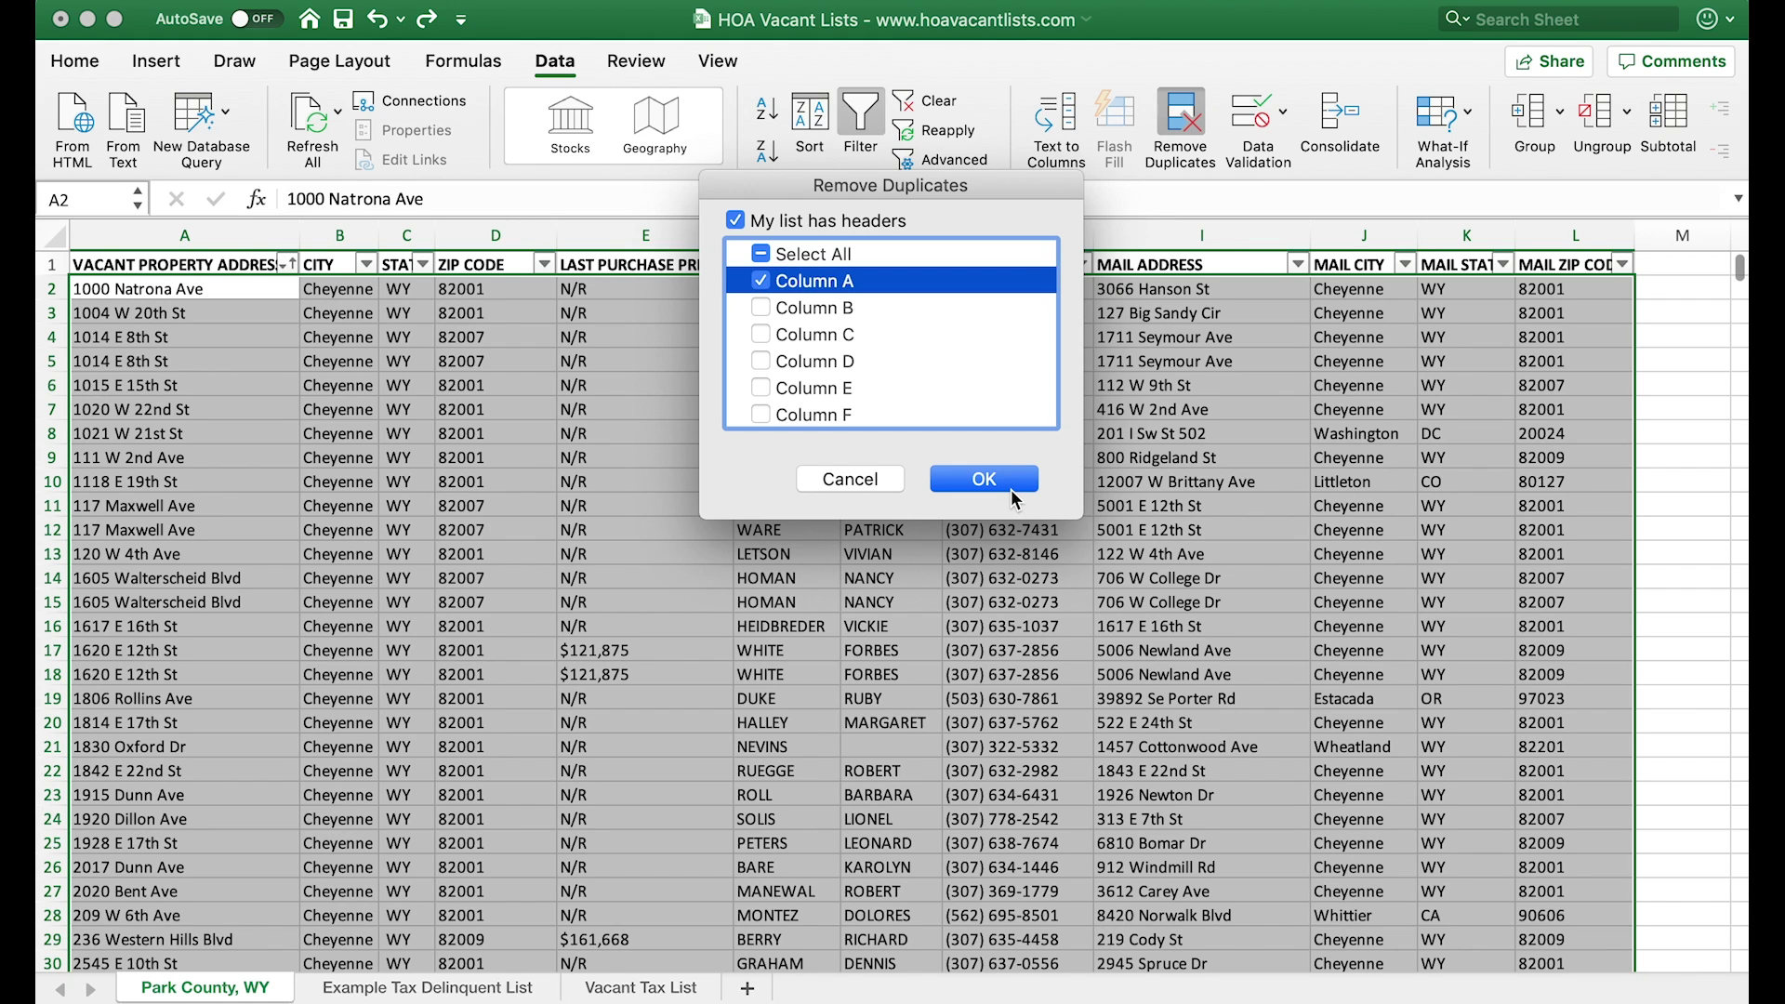
click(1015, 487)
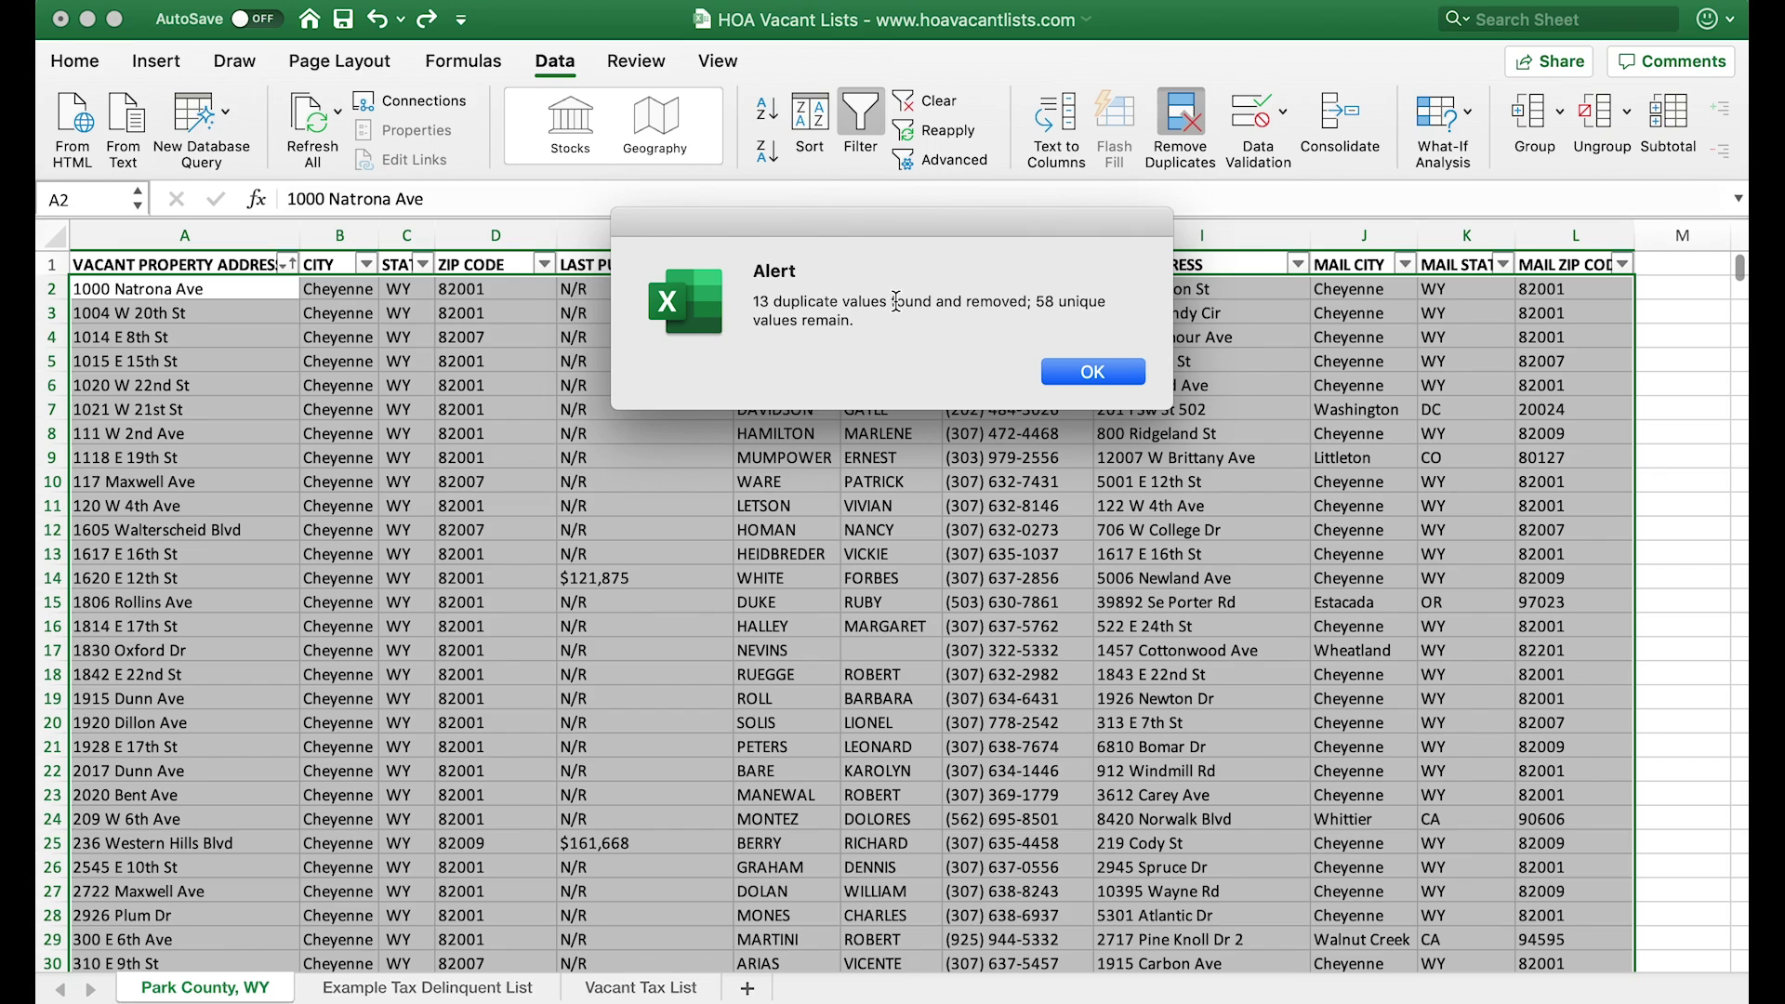
click(1092, 371)
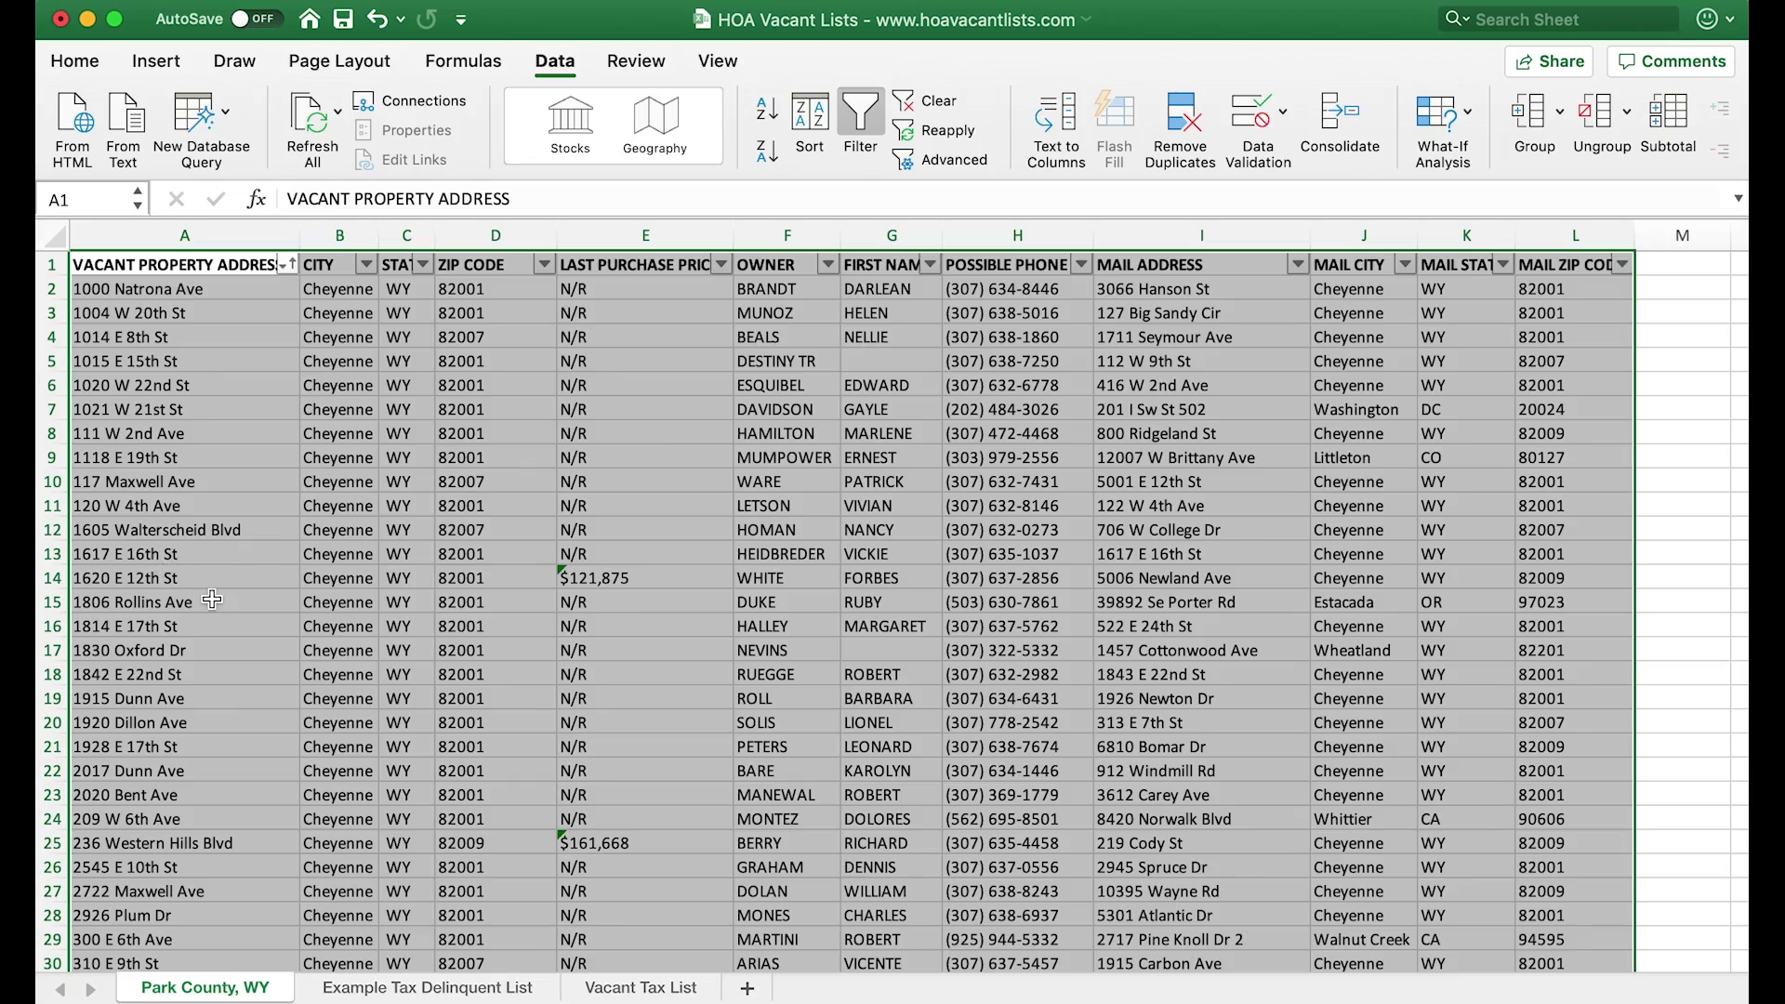
- Check the deduplicated list, then move to the Example Tax Delinquent List sheet
scroll(212, 599, down, 9)
scroll(212, 599, down, 5)
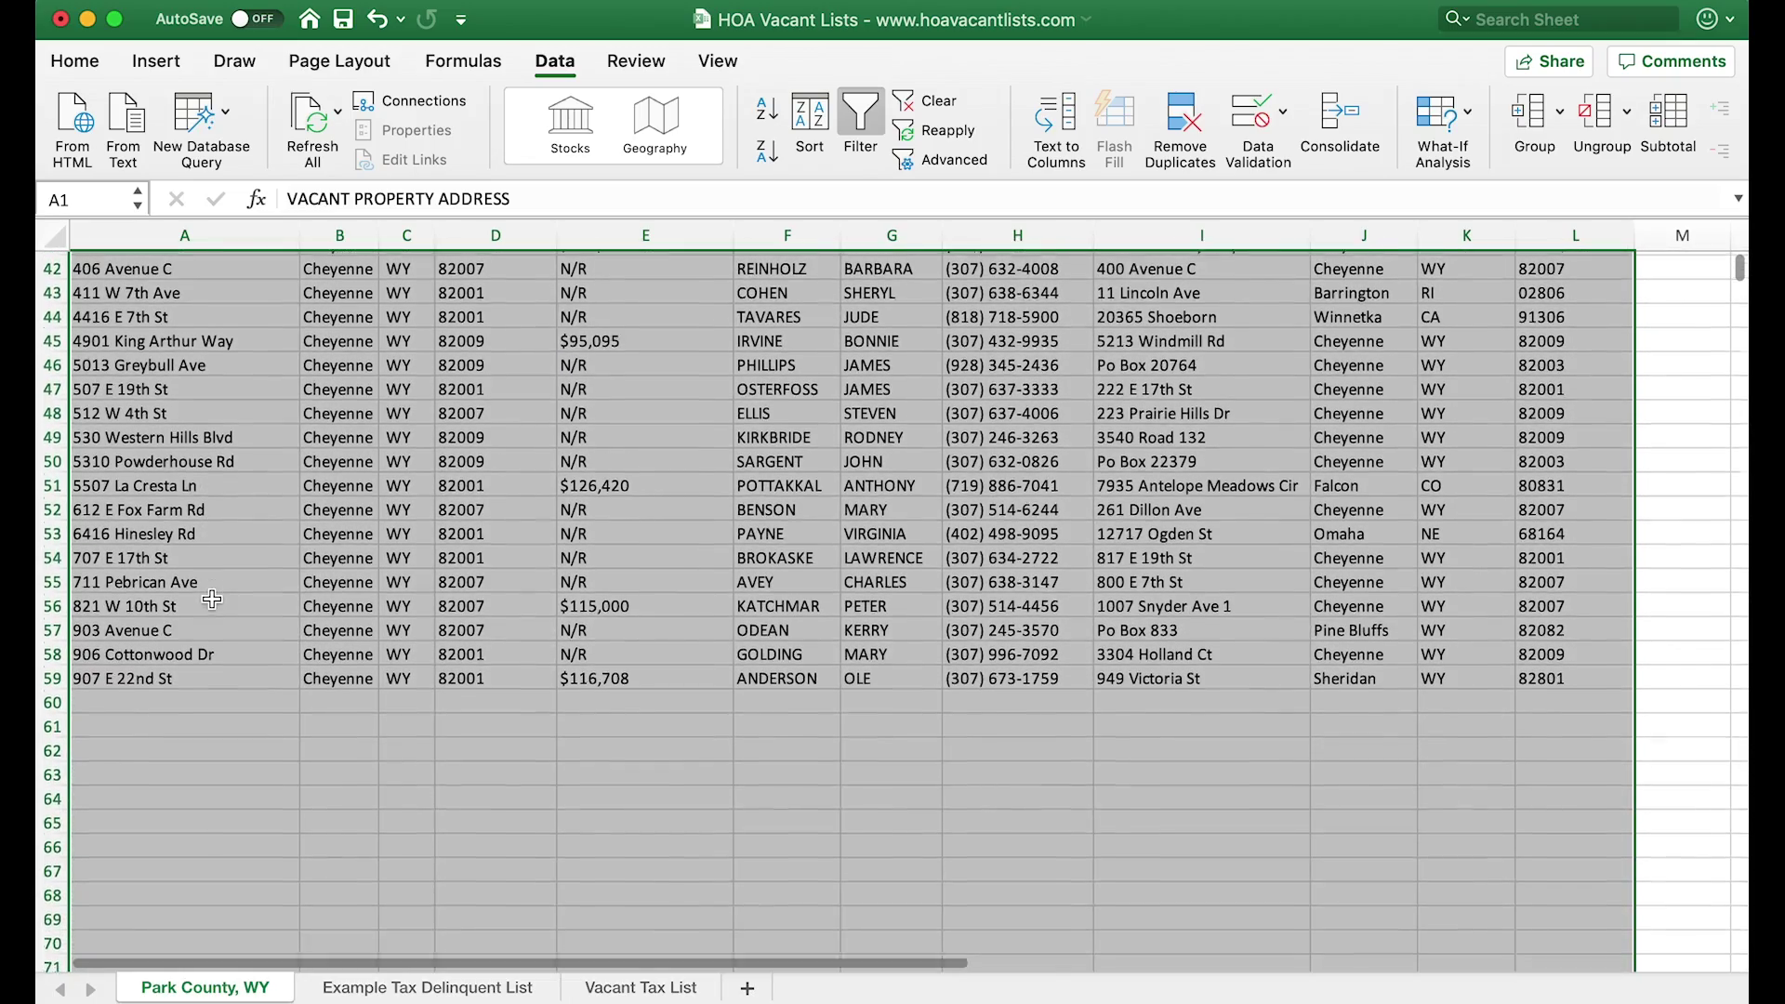
scroll(212, 599, up, 14)
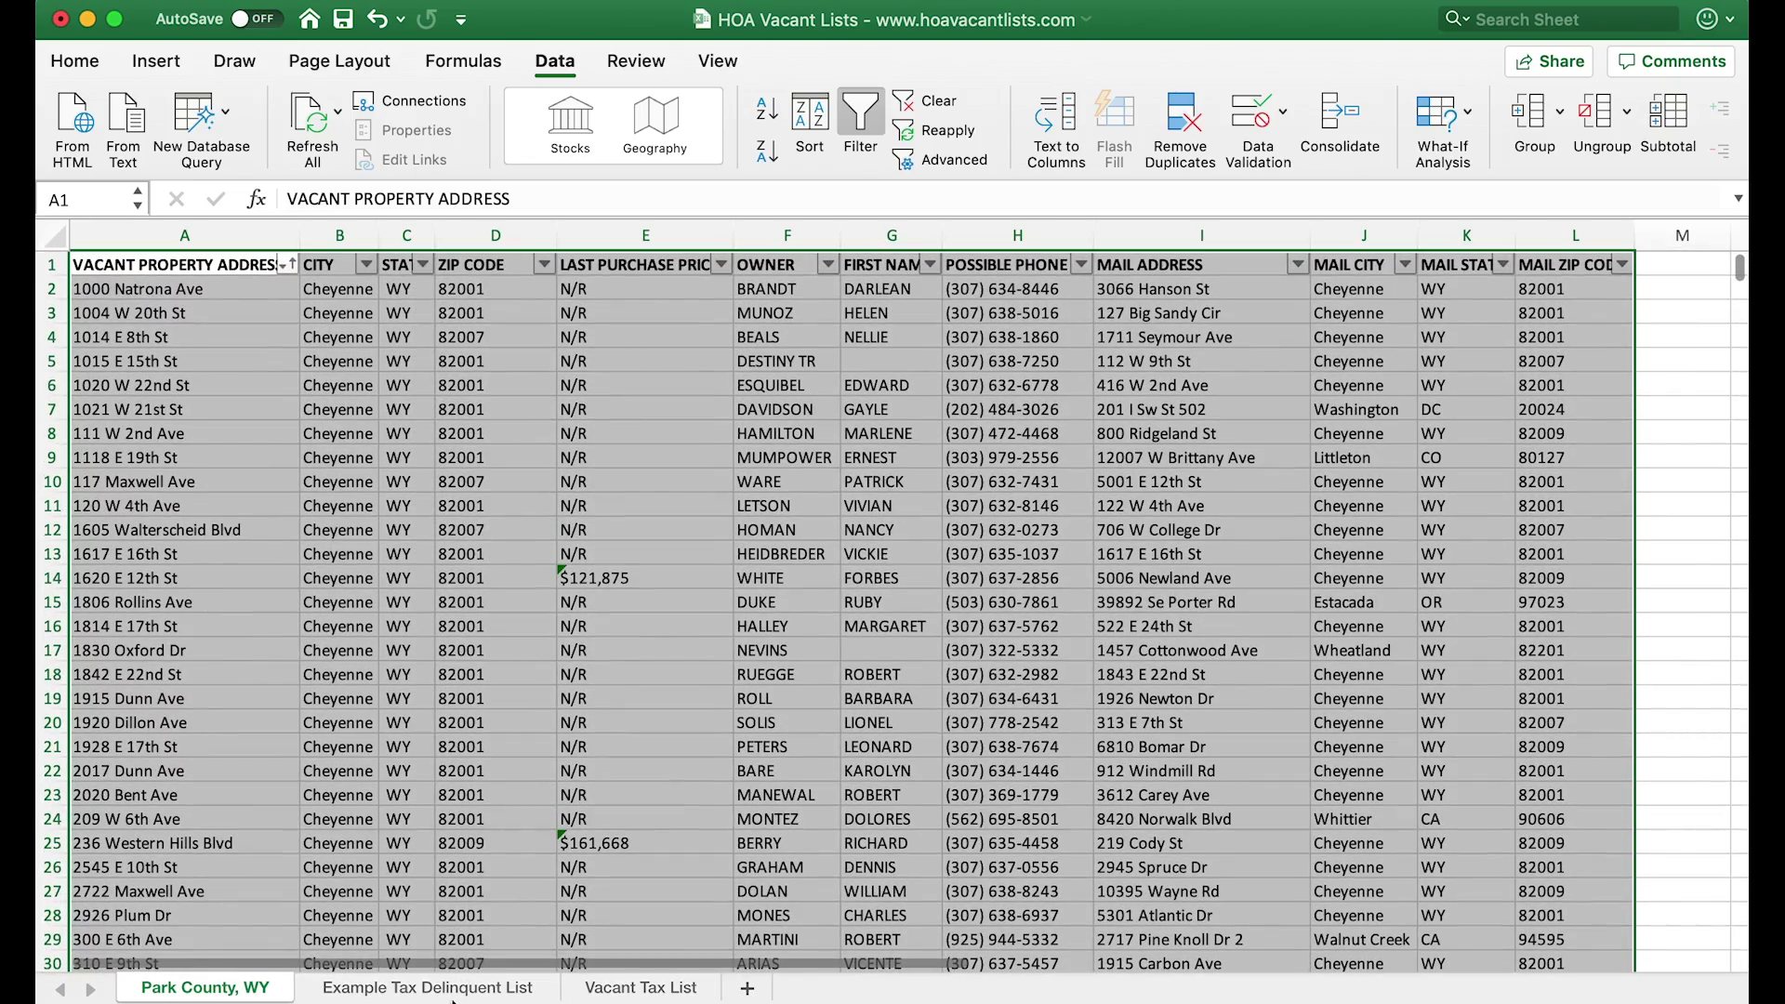
click(427, 987)
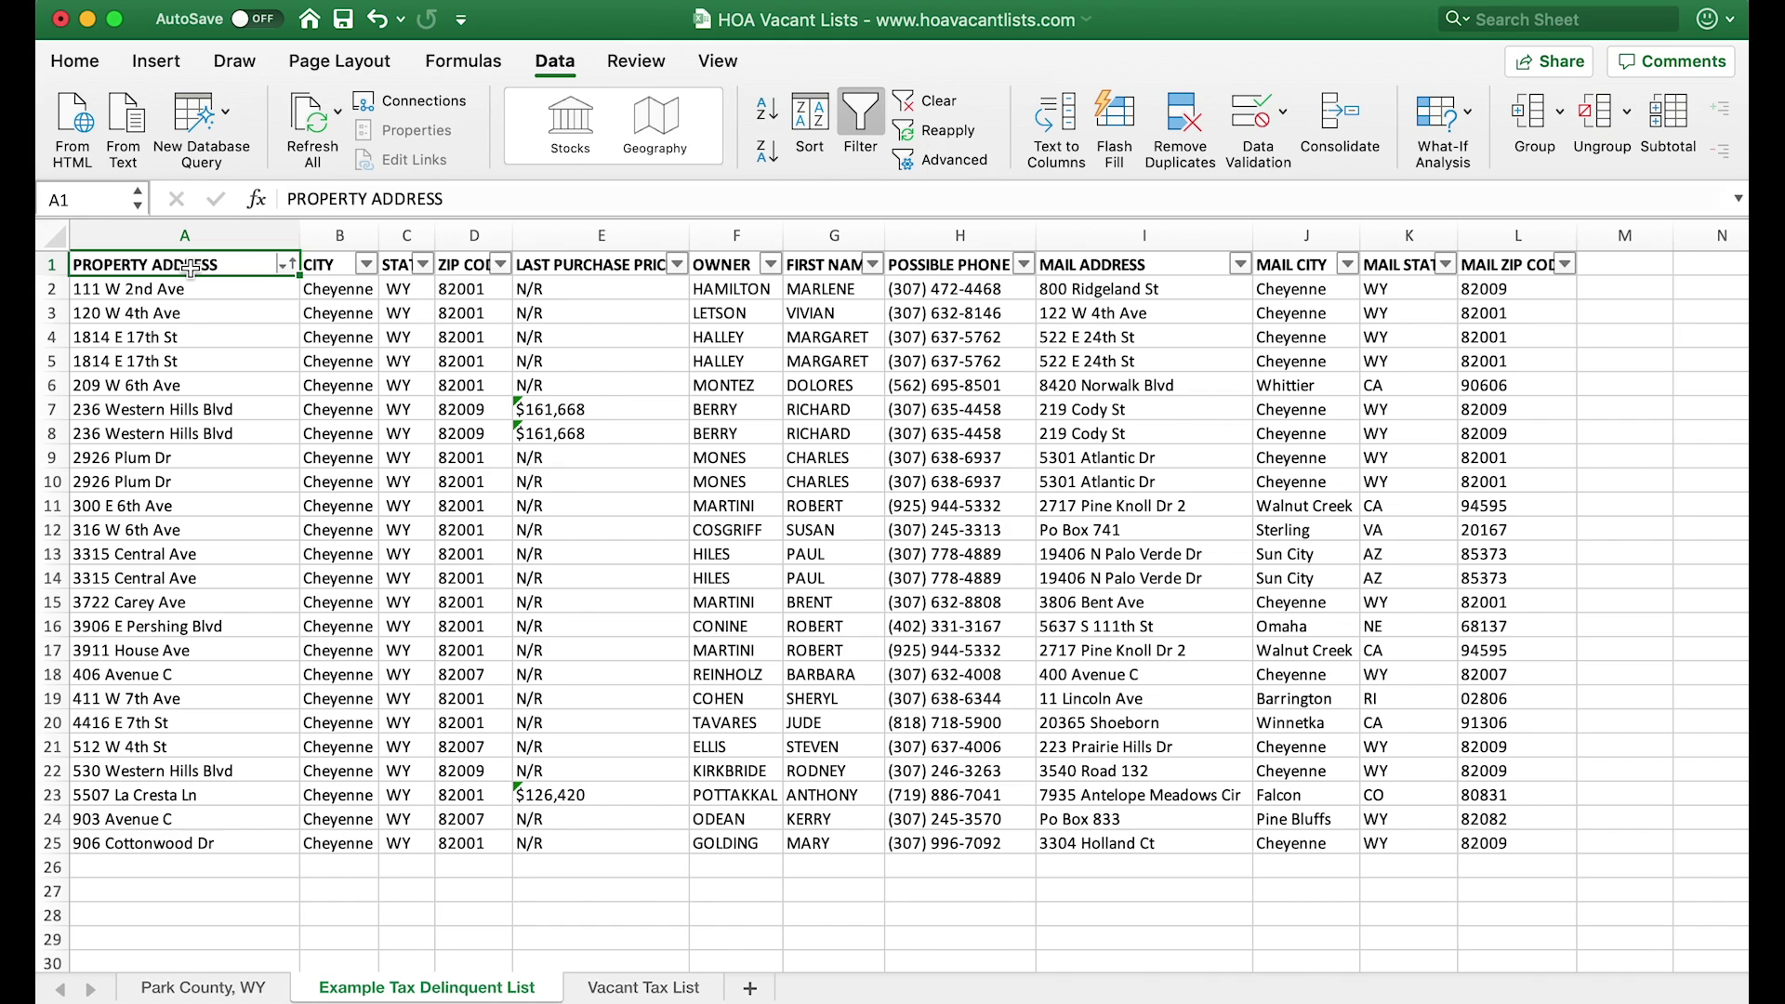
- Remove duplicate rows from the Example Tax Delinquent List table, matching on Column A only
key(super+a)
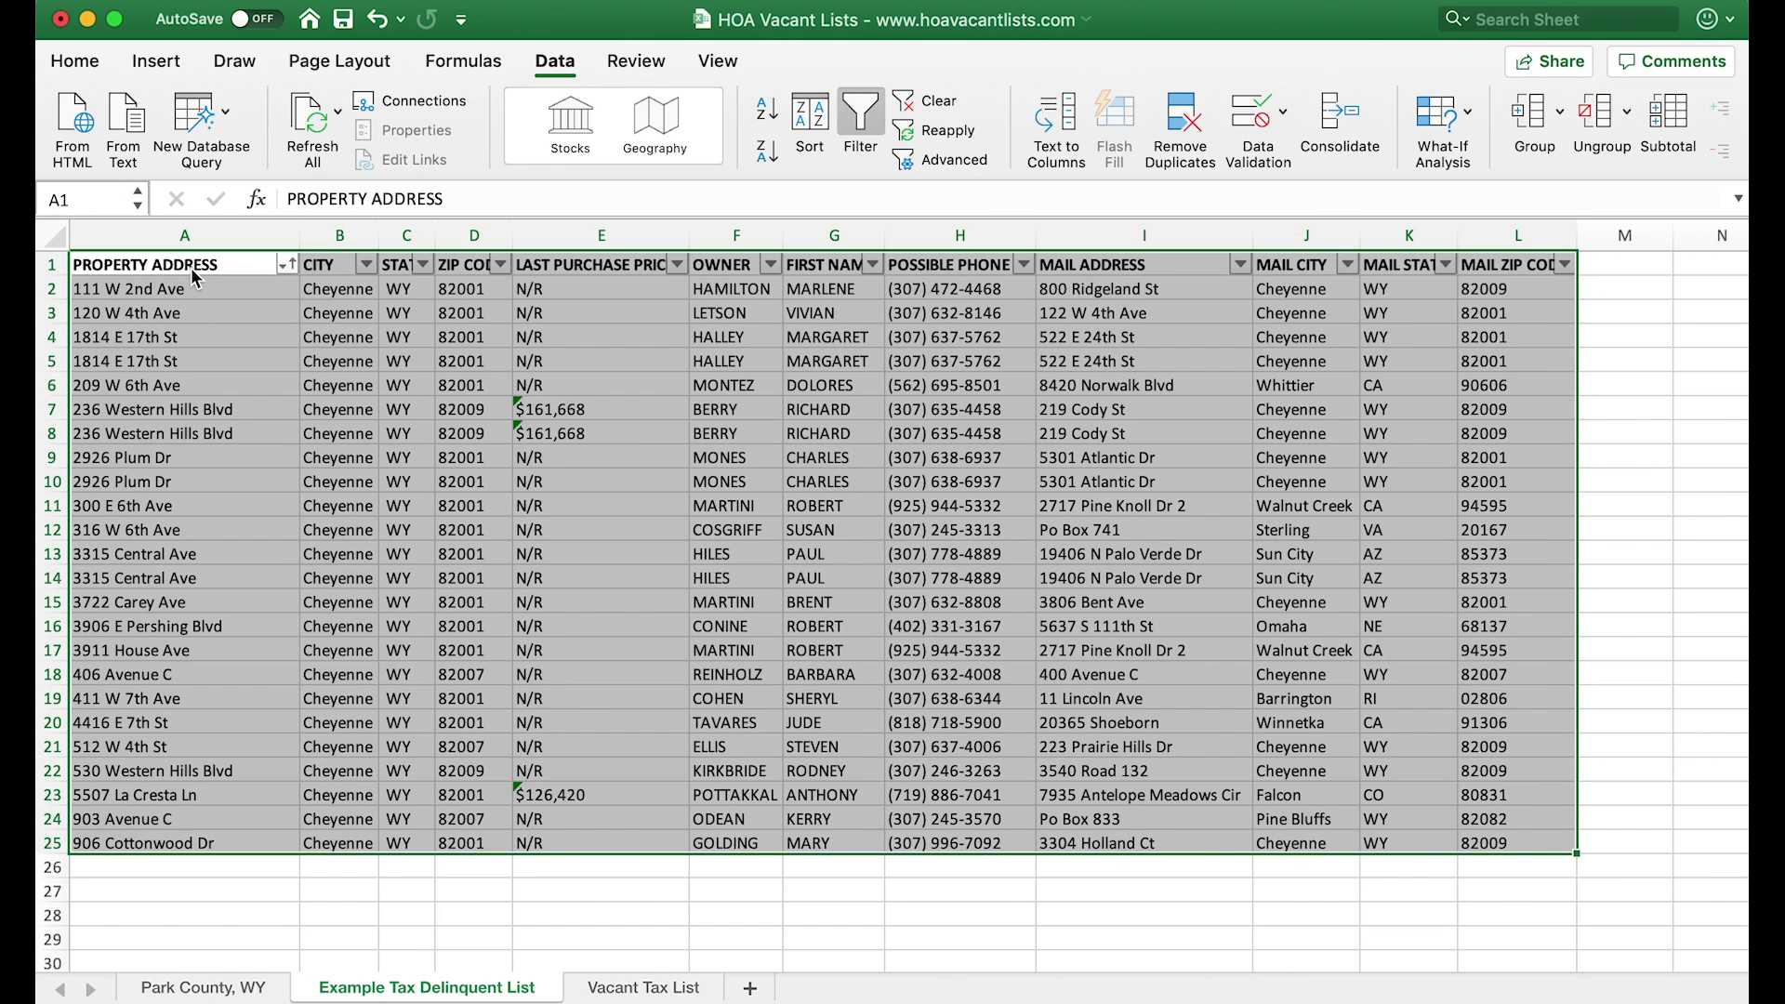
click(1180, 125)
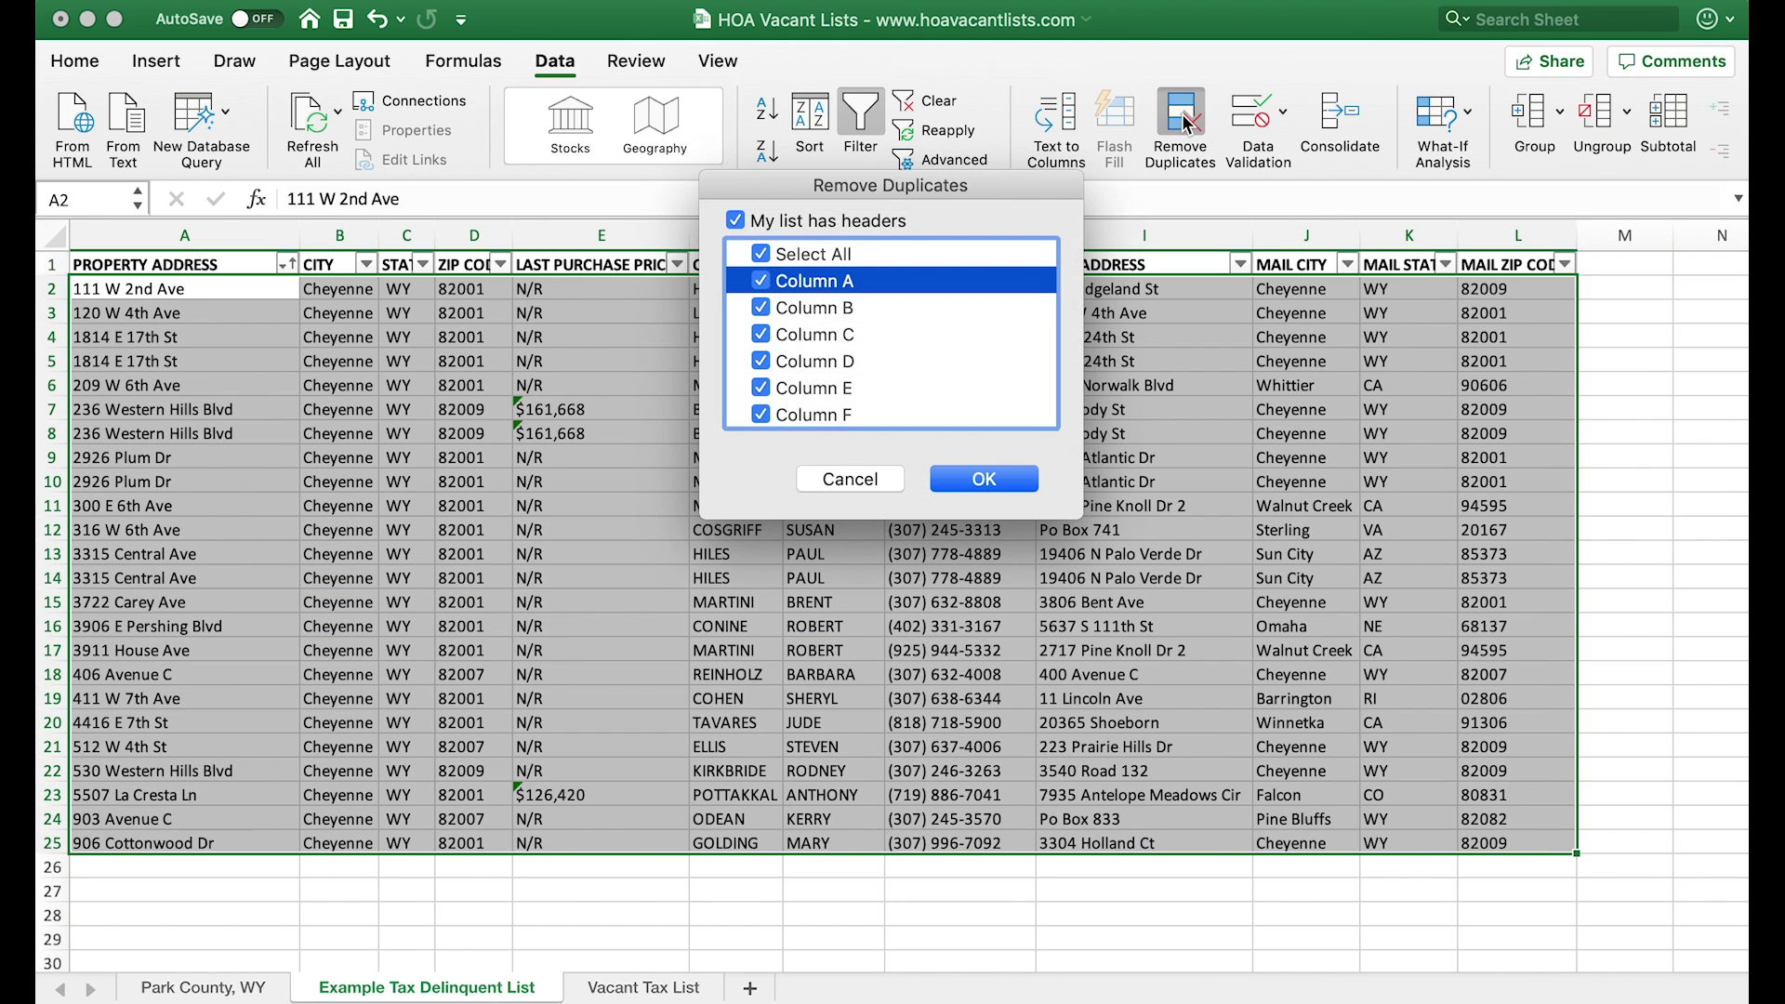
click(761, 254)
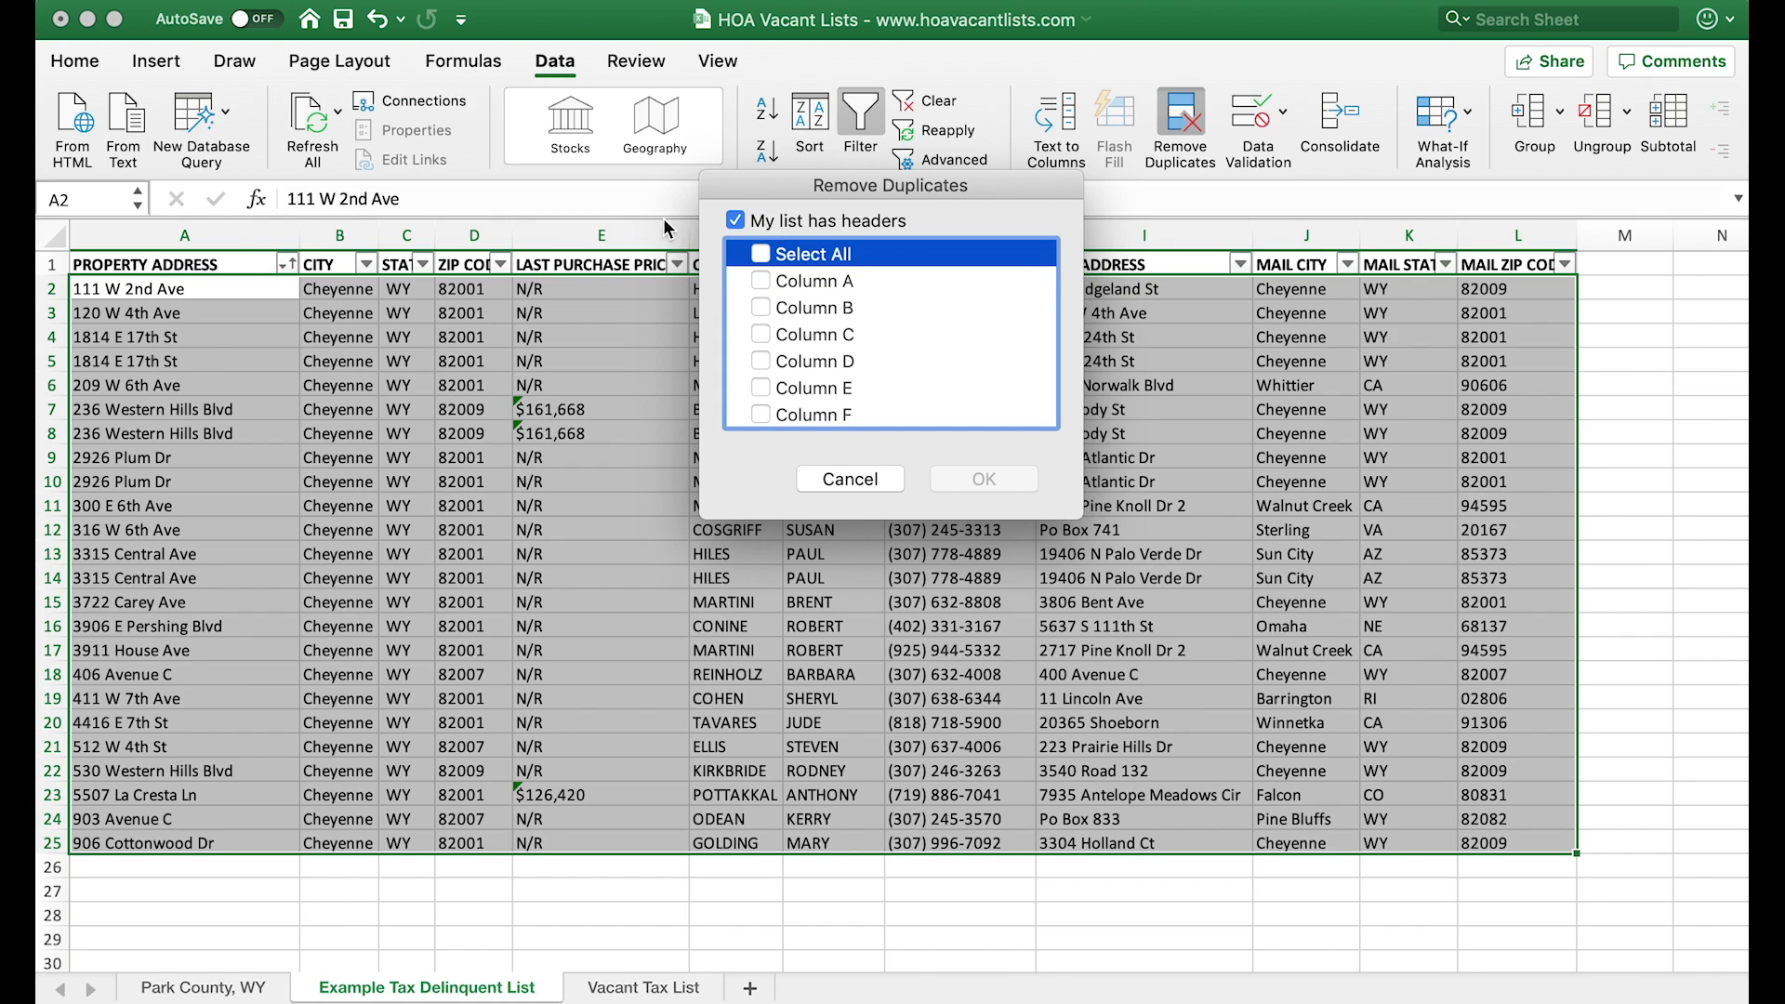
click(761, 281)
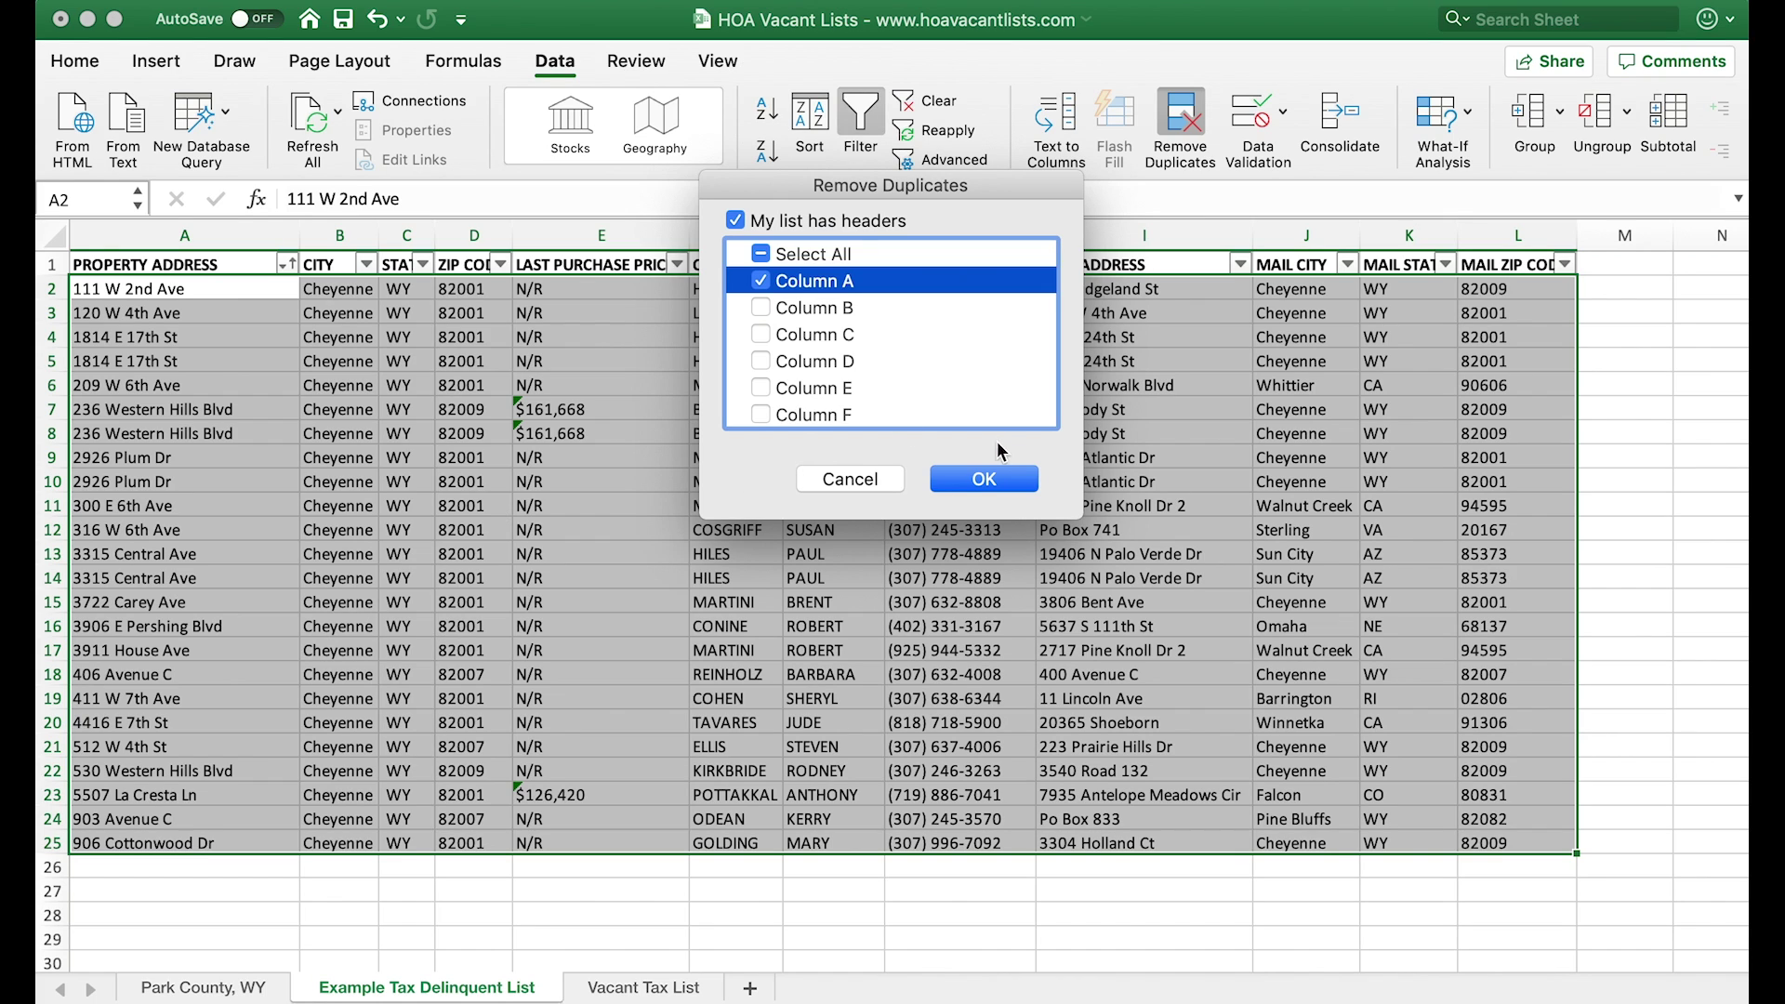
click(996, 479)
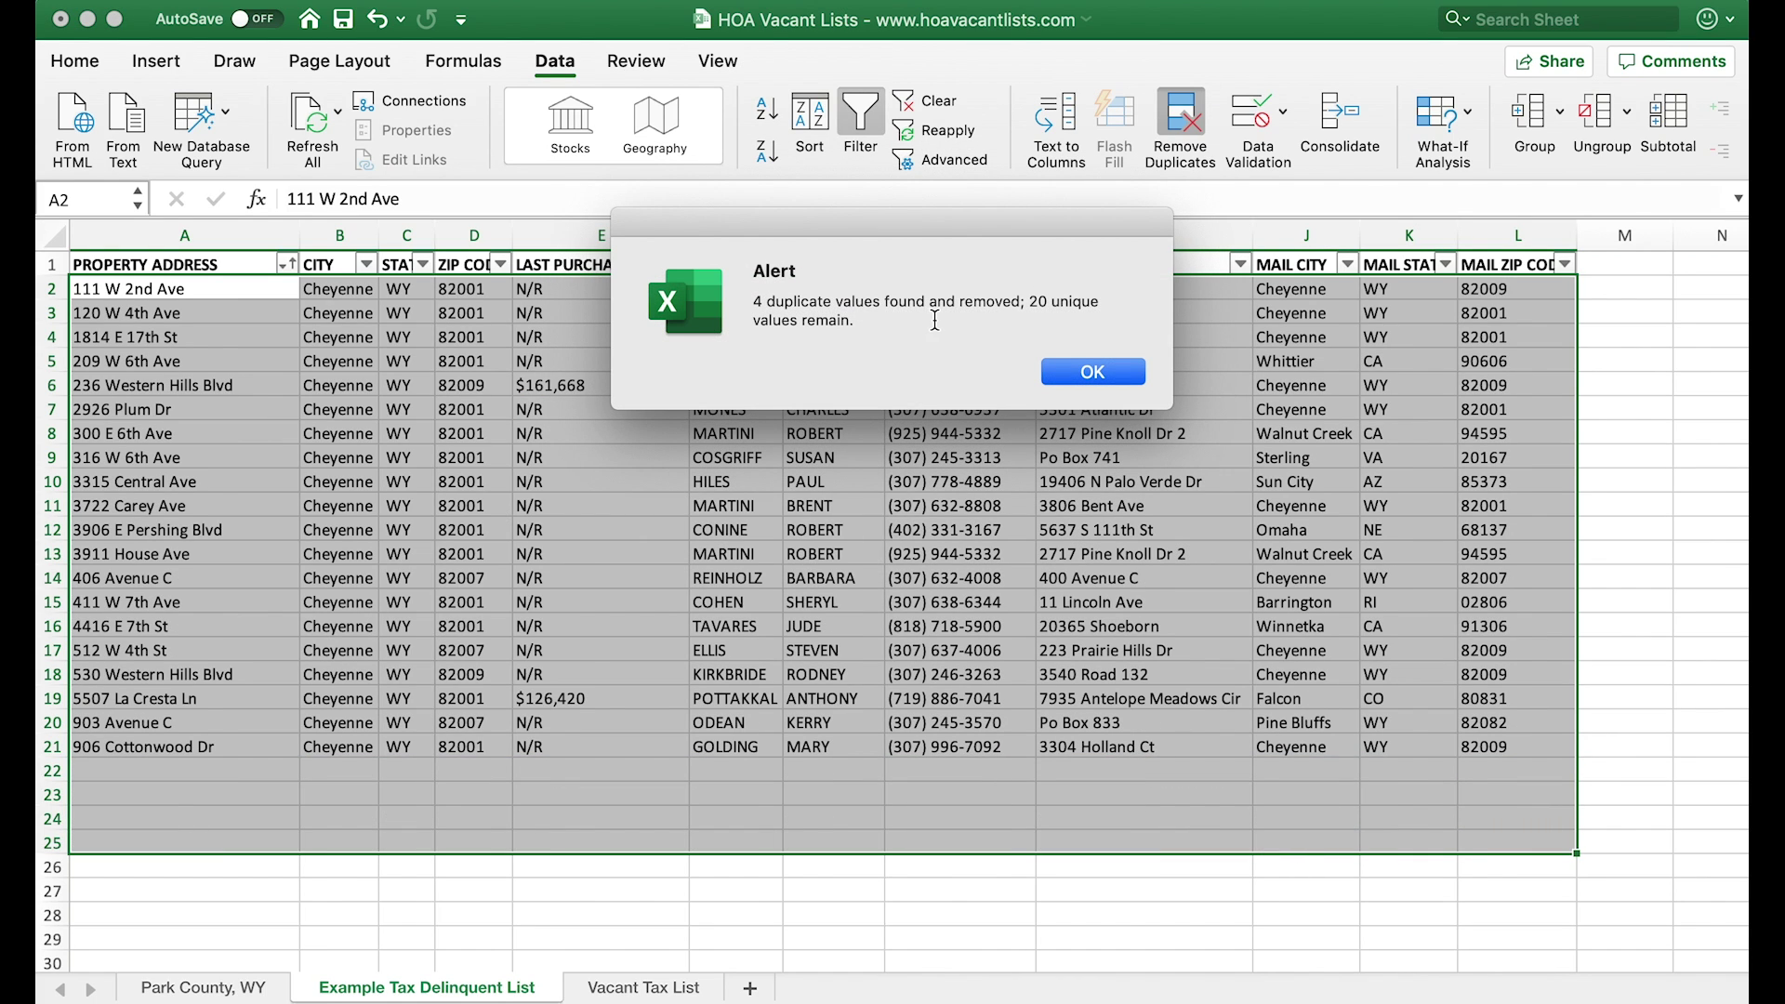
- Copy the PROPERTY ADDRESS column A of the delinquent list and return to the Park County, WY sheet
click(1072, 370)
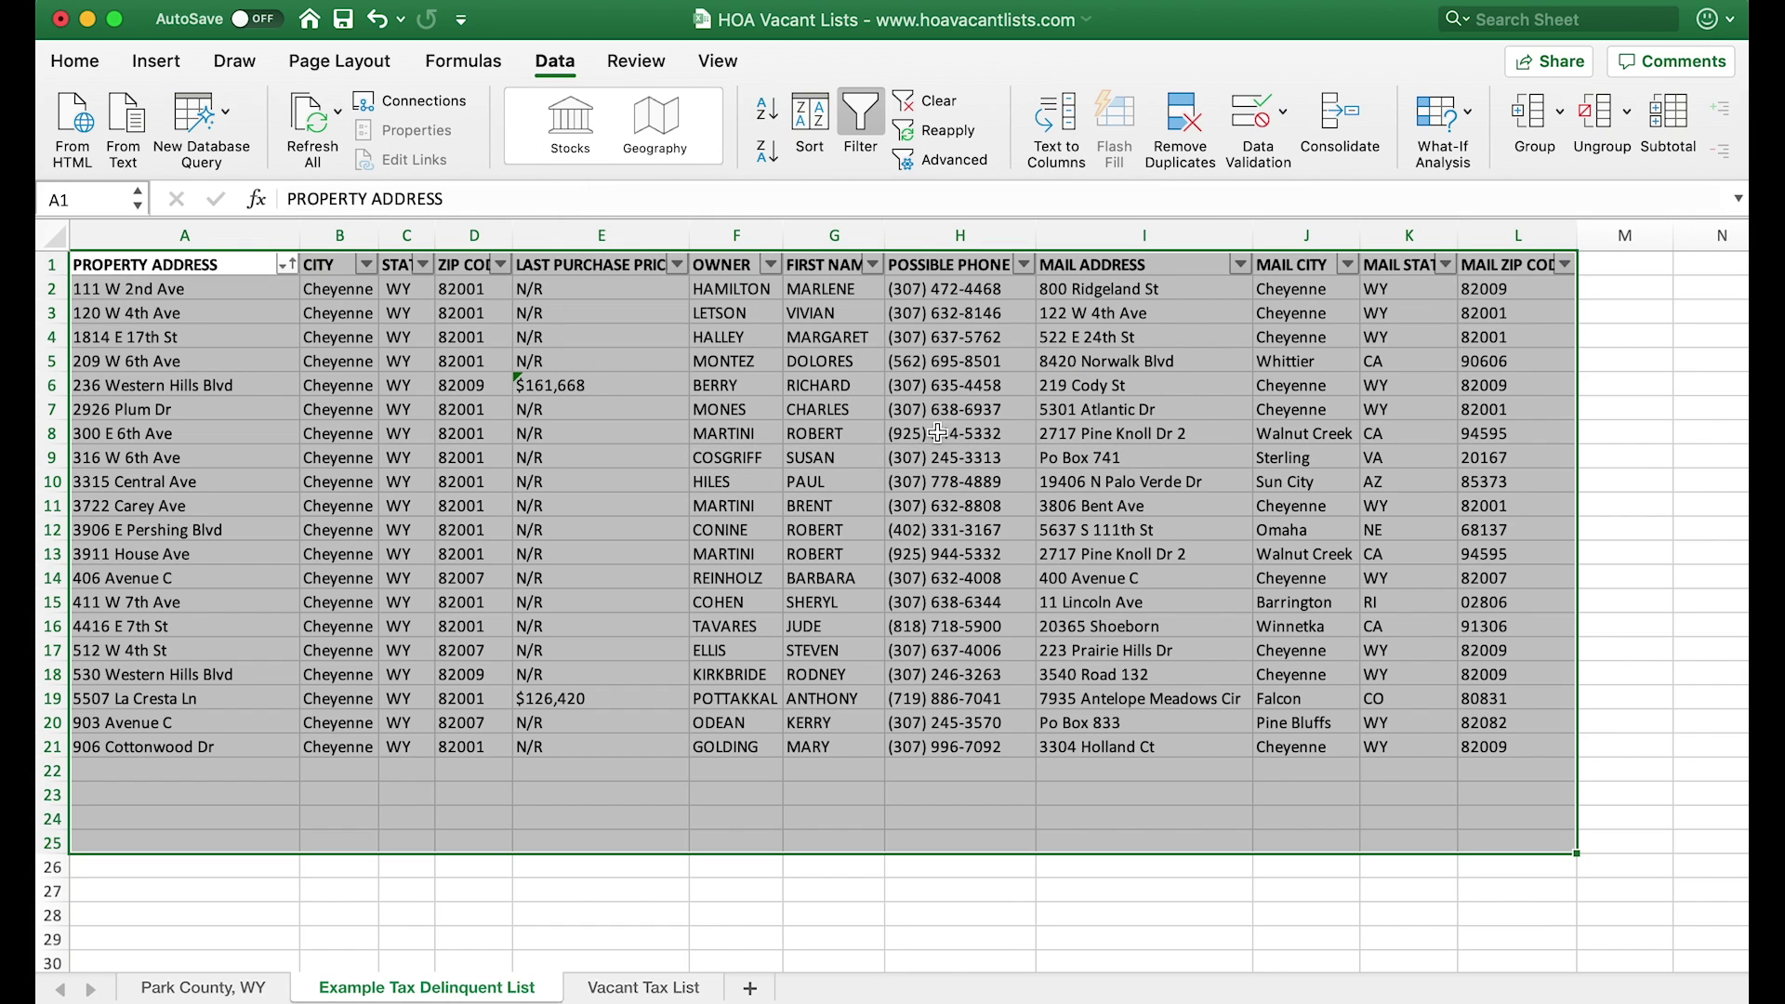
click(253, 394)
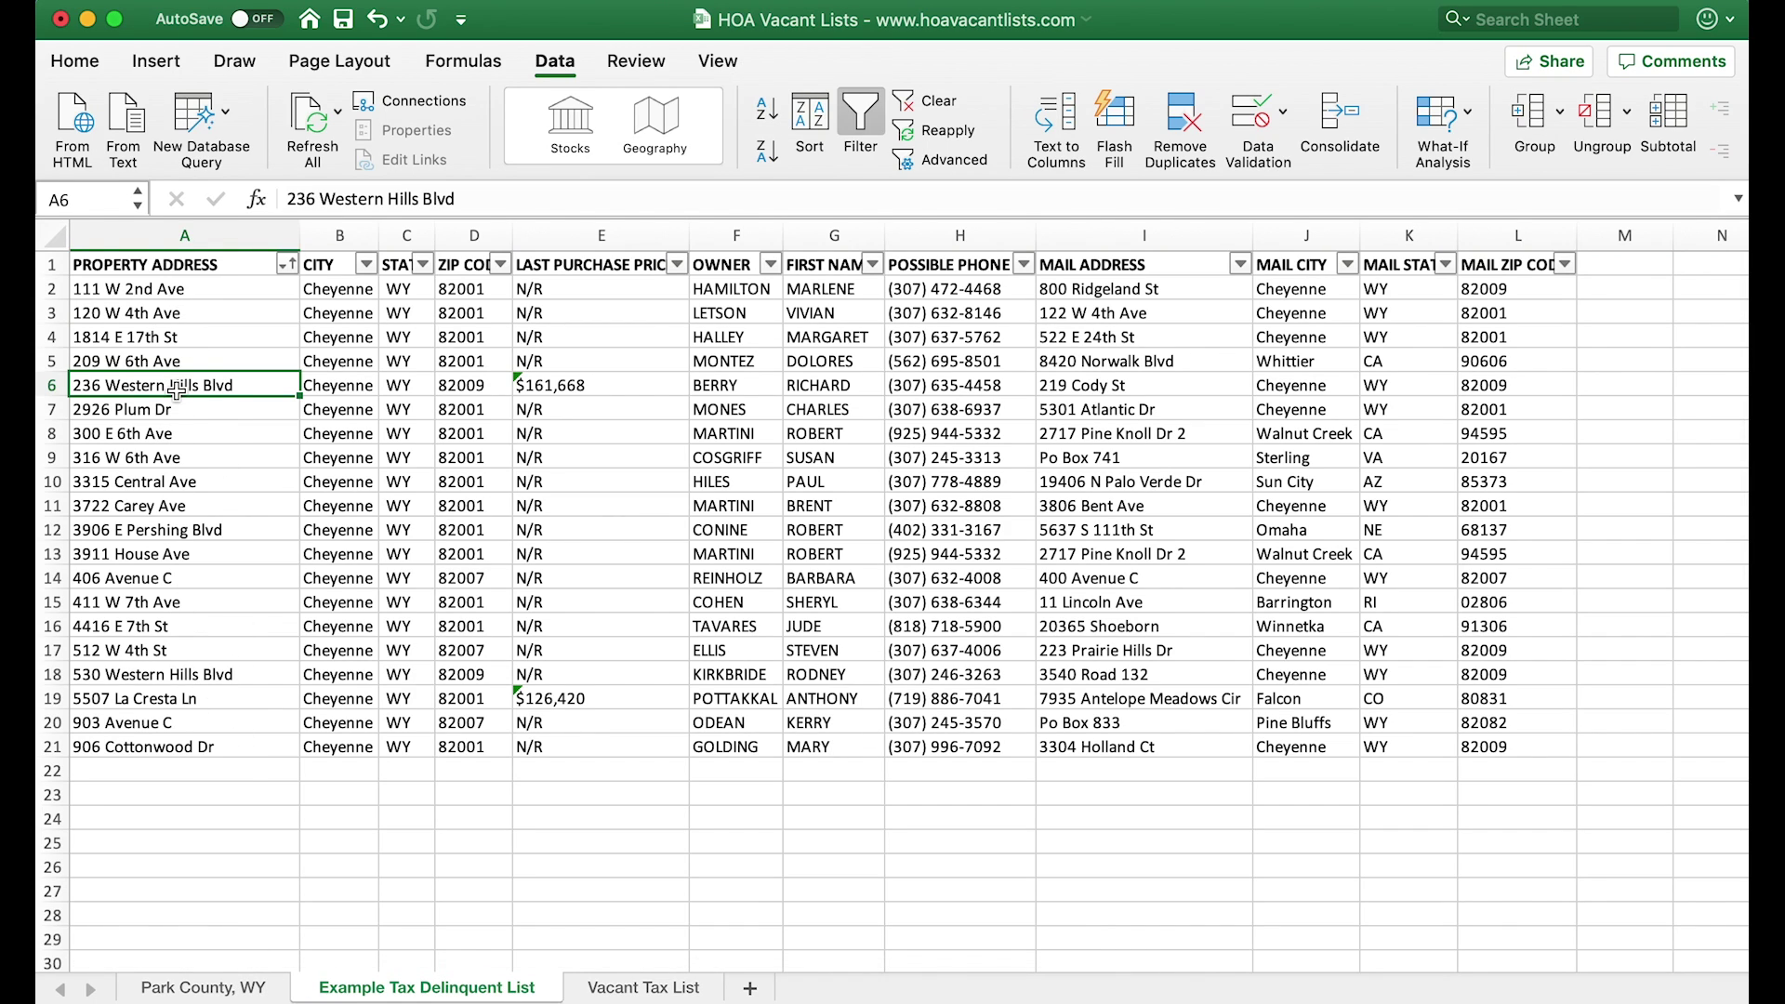
click(195, 240)
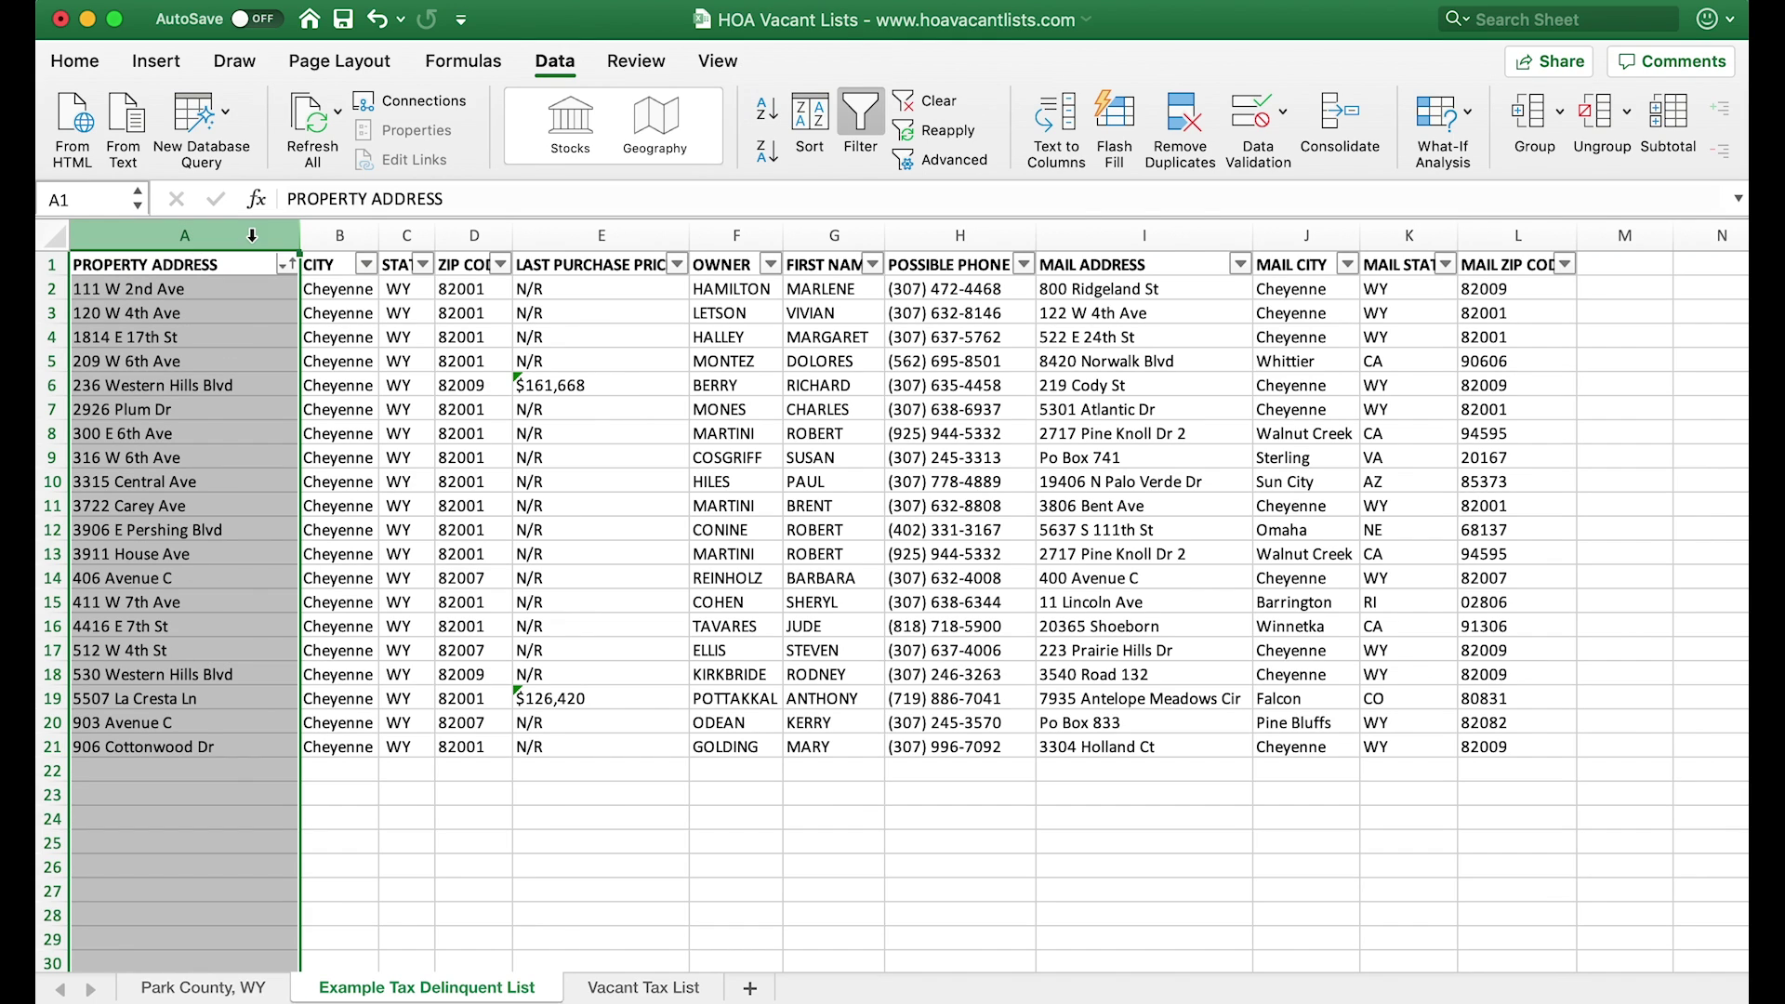
drag(300, 243, 214, 225)
click(474, 235)
click(342, 234)
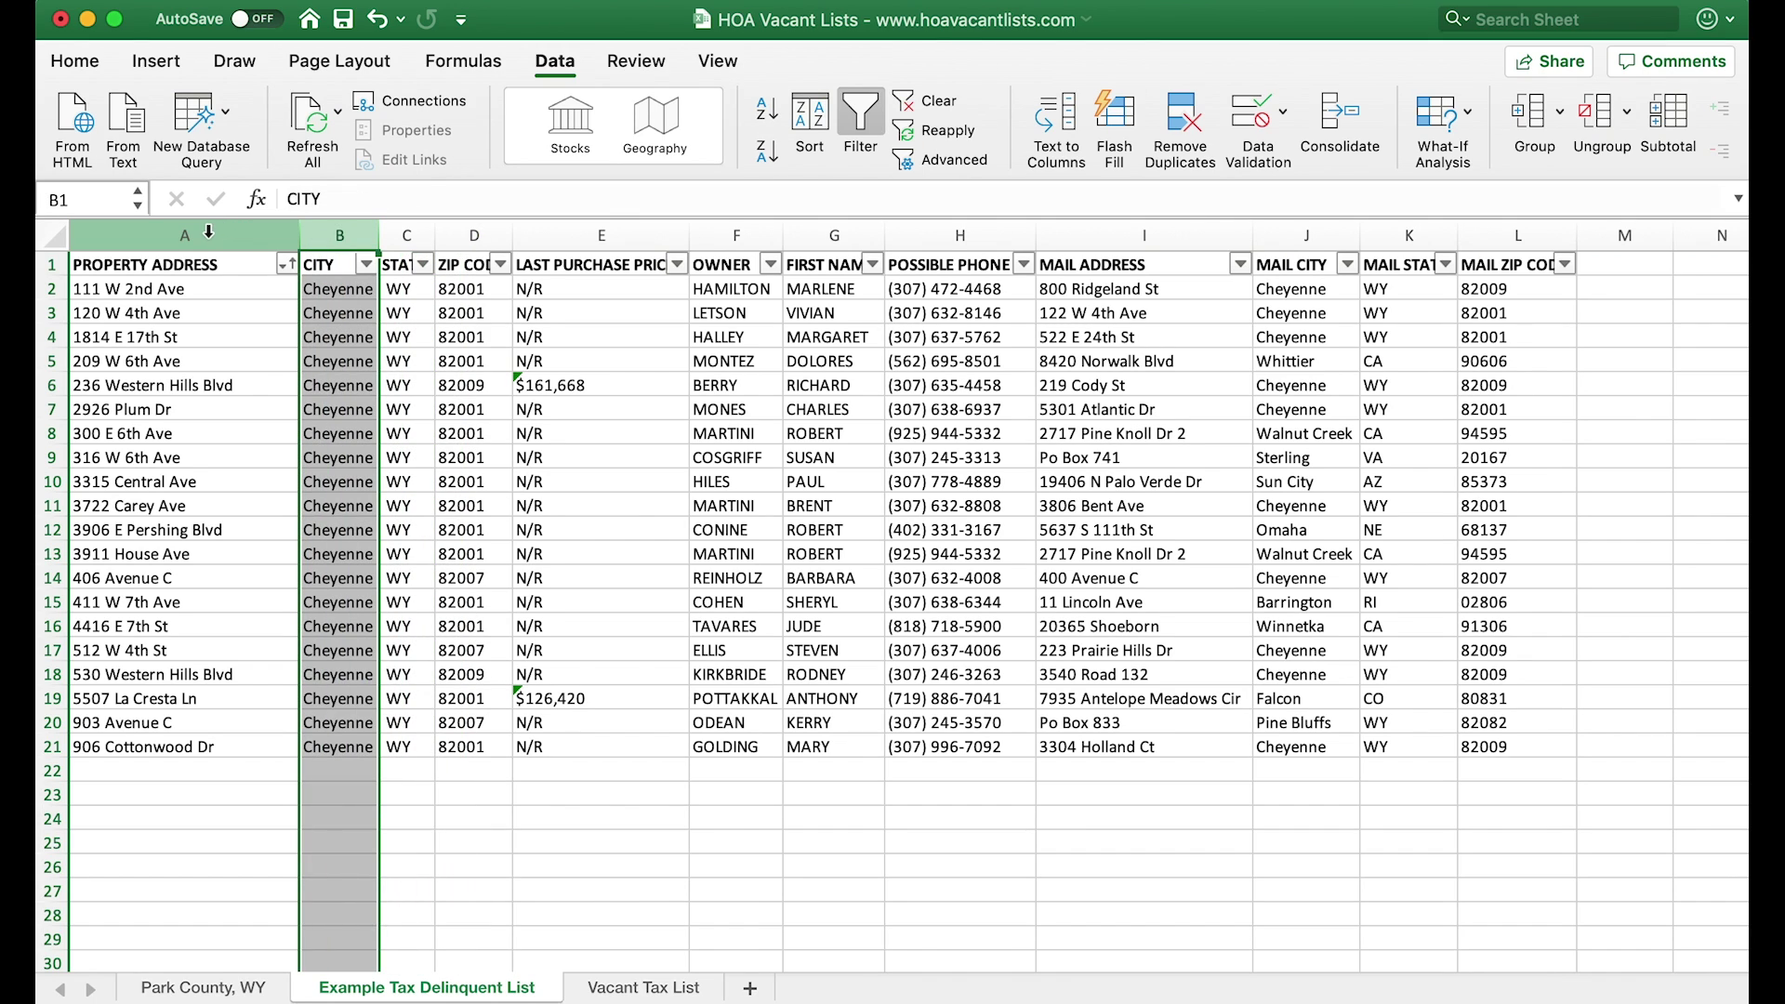
click(208, 231)
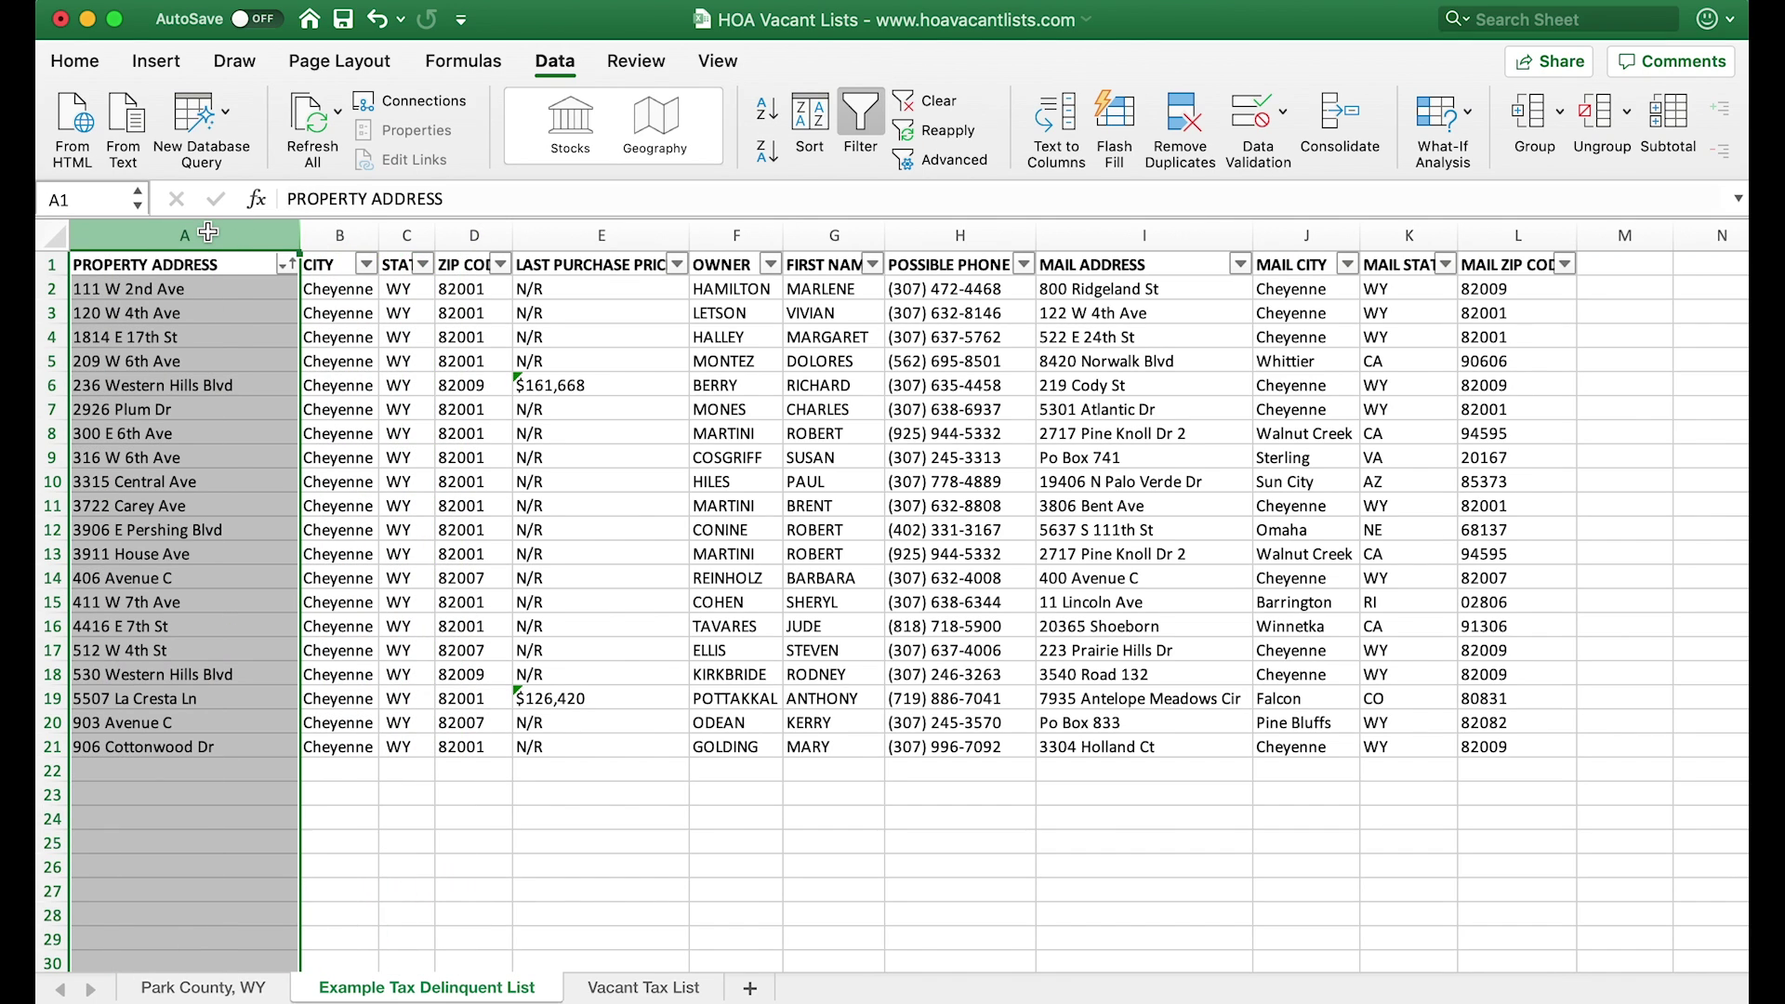
key(super+c)
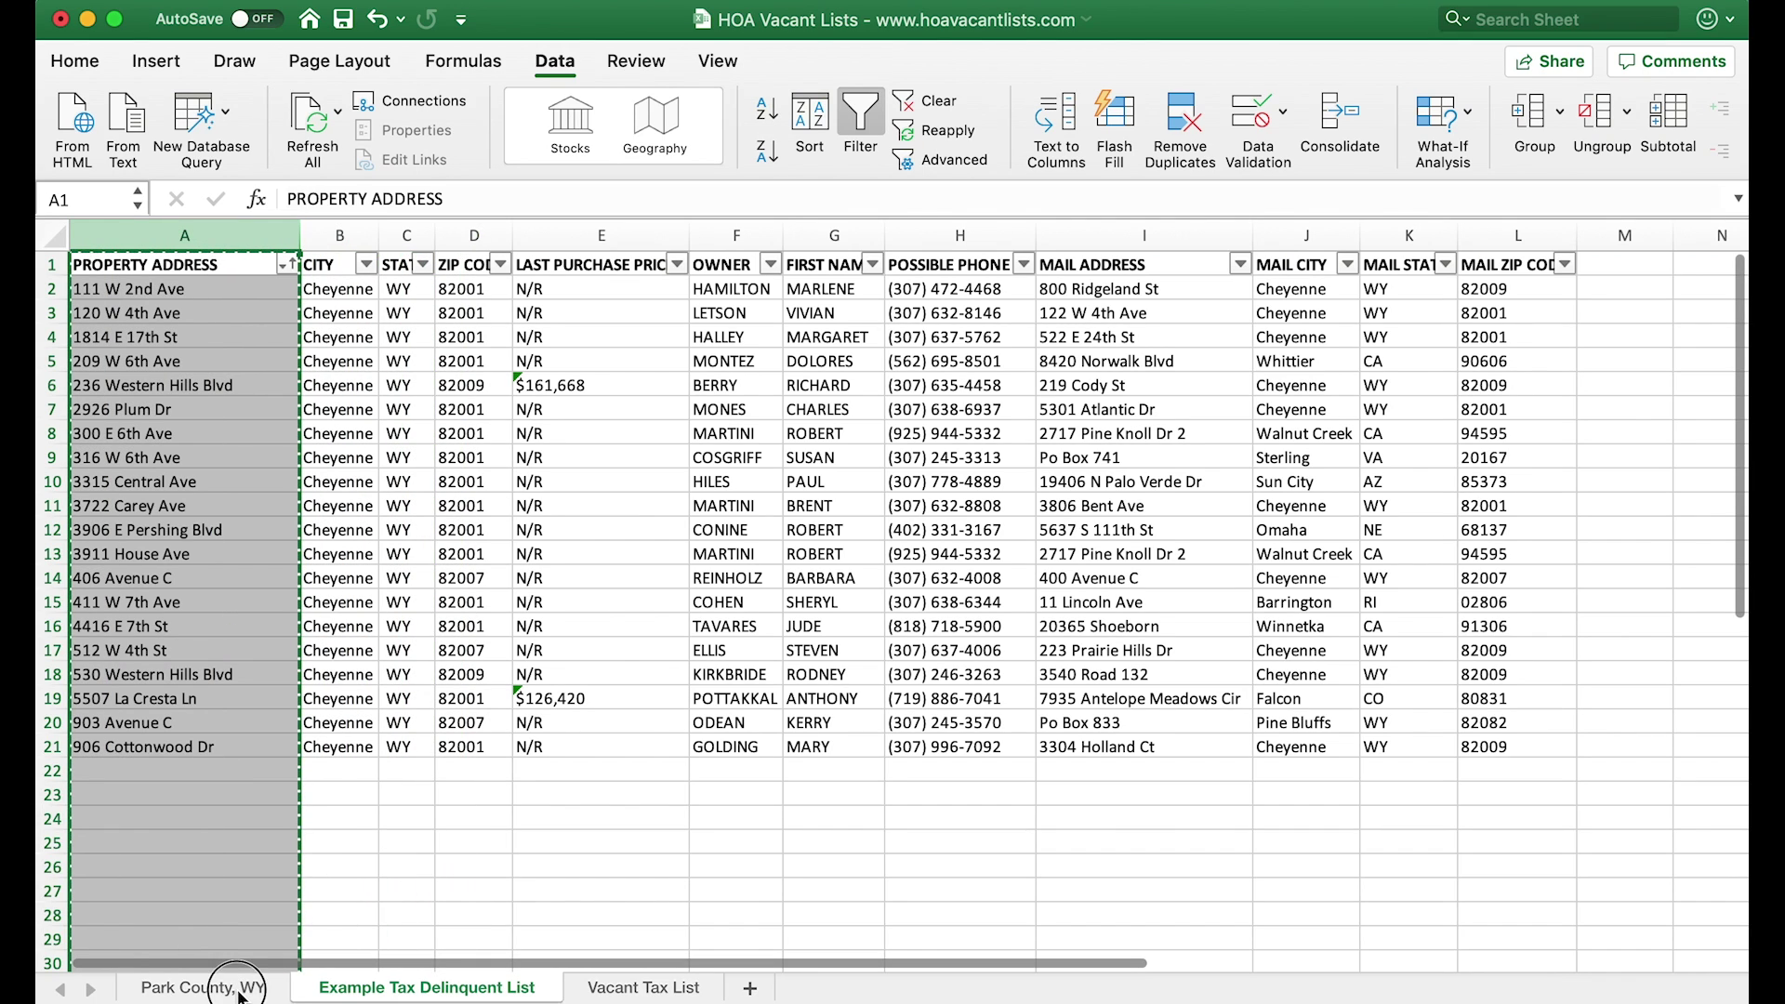
click(239, 989)
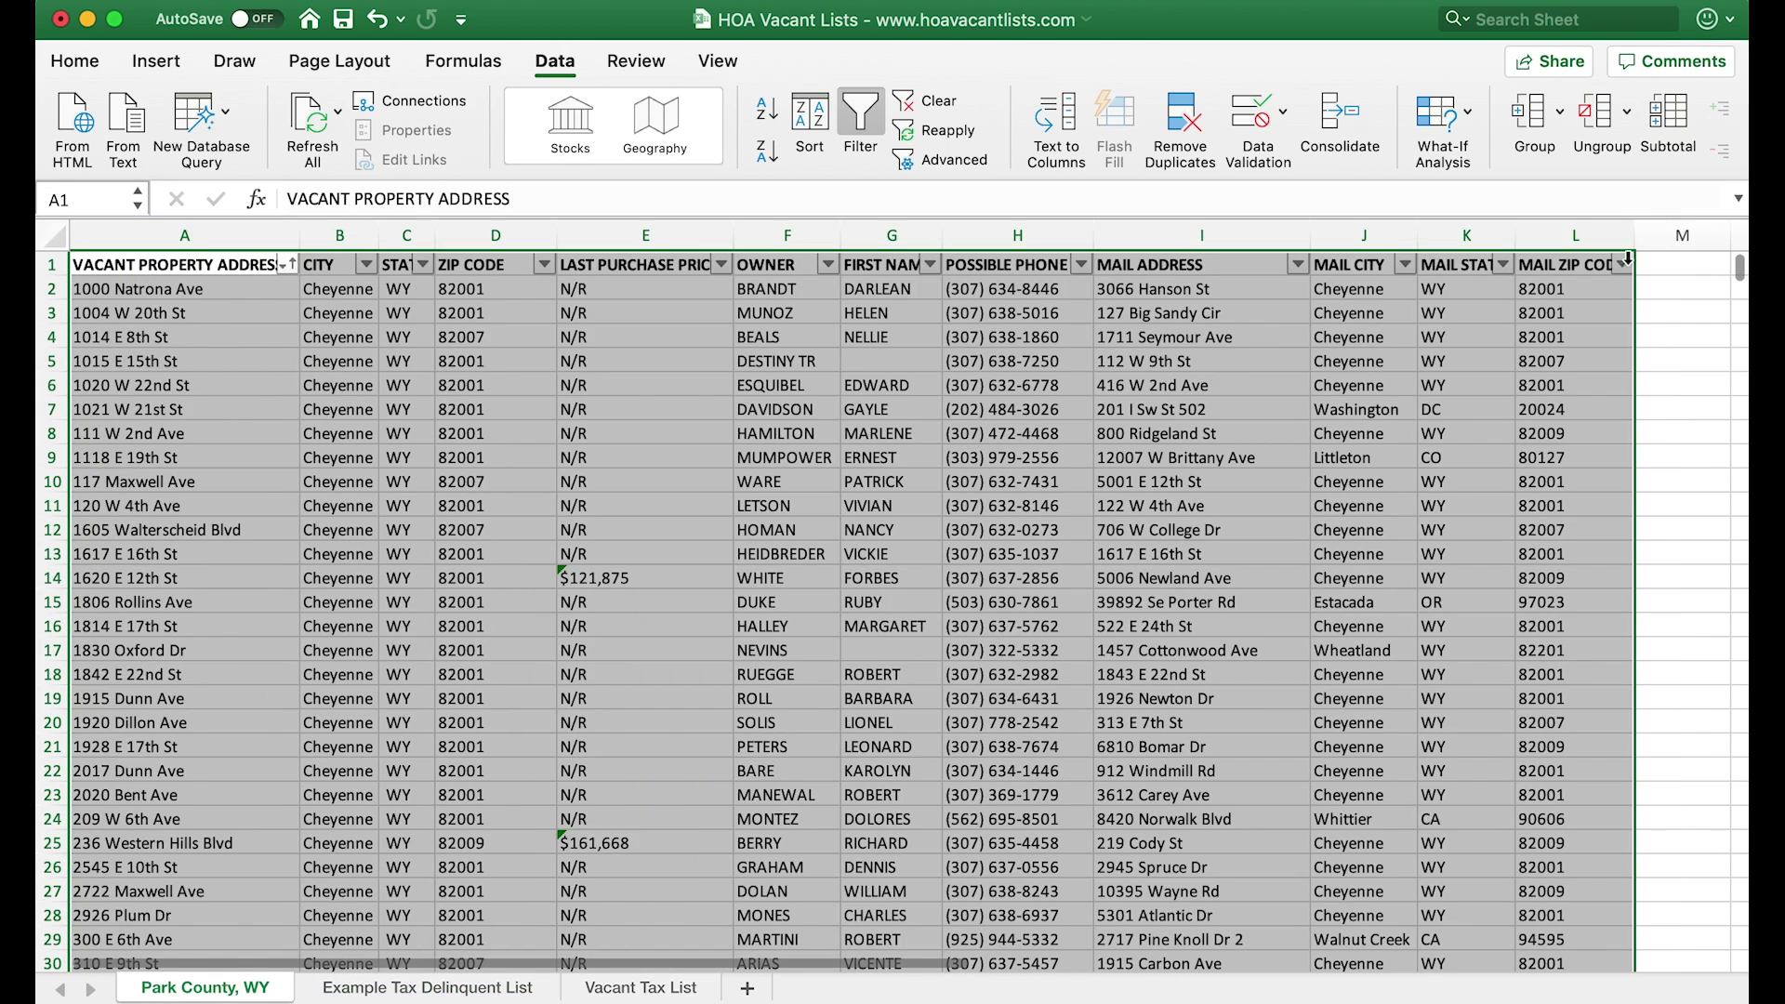
- Paste the 20 copied property addresses into column O of Park County, WY, starting at O1
scroll(1653, 385, right, 5)
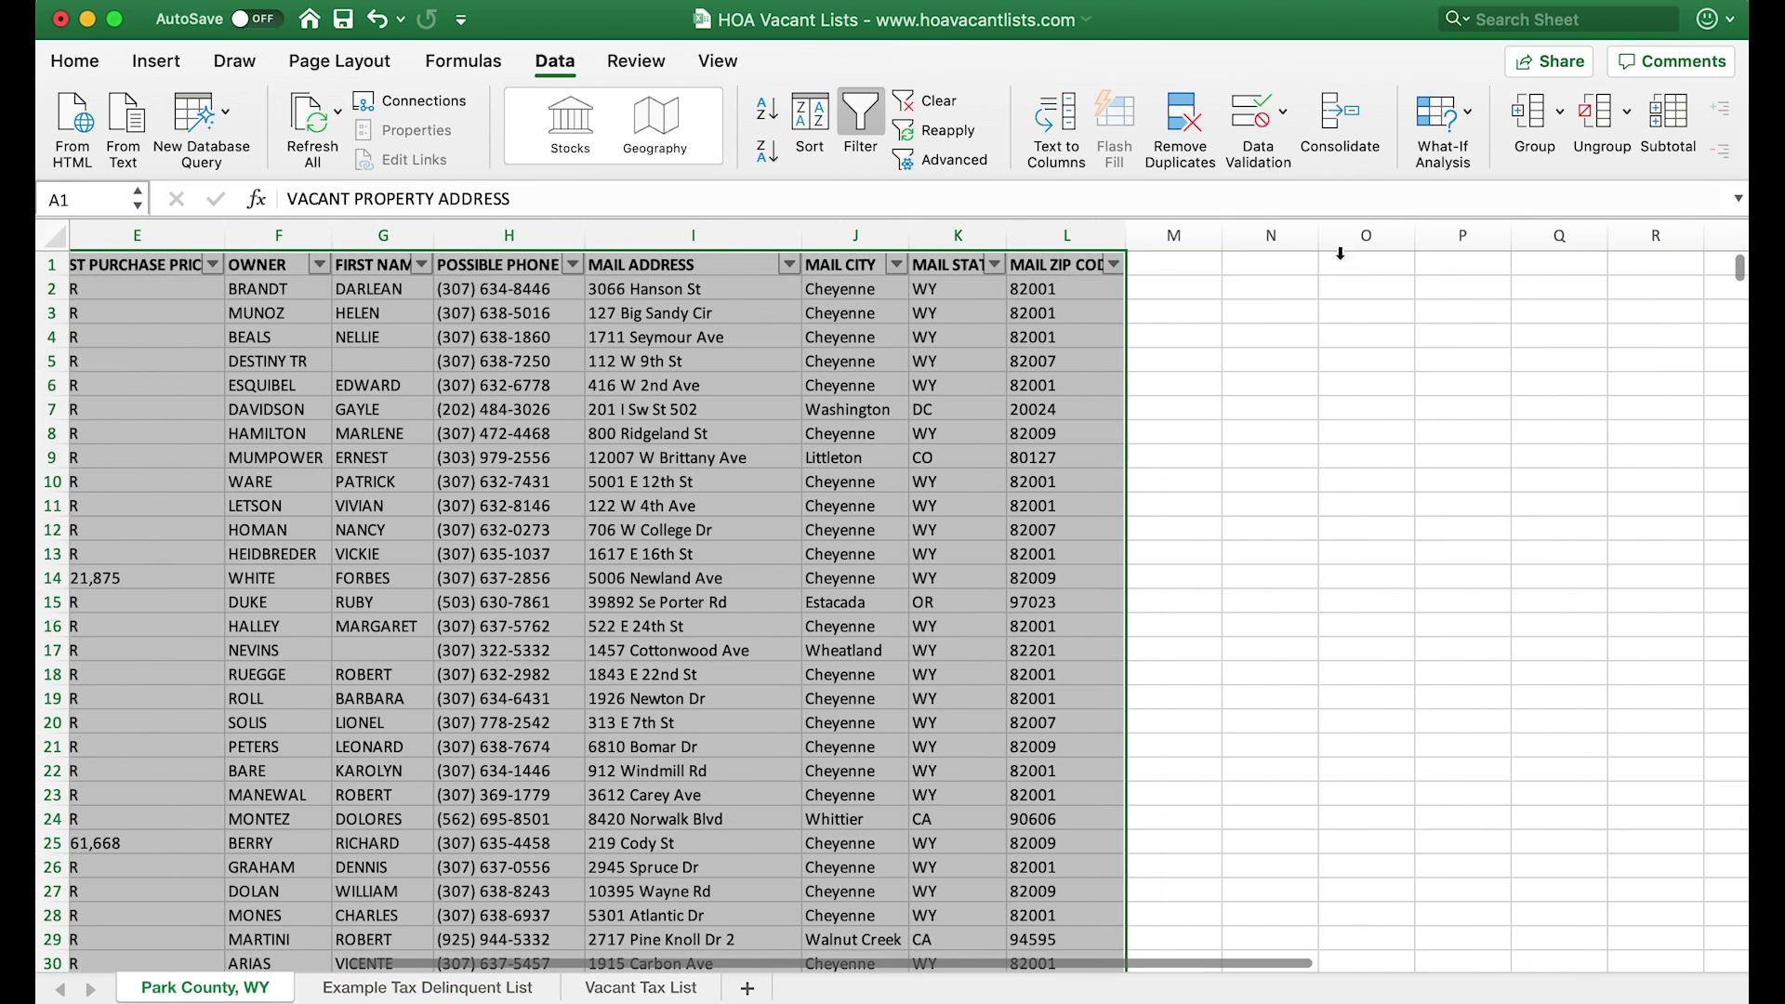
click(1390, 264)
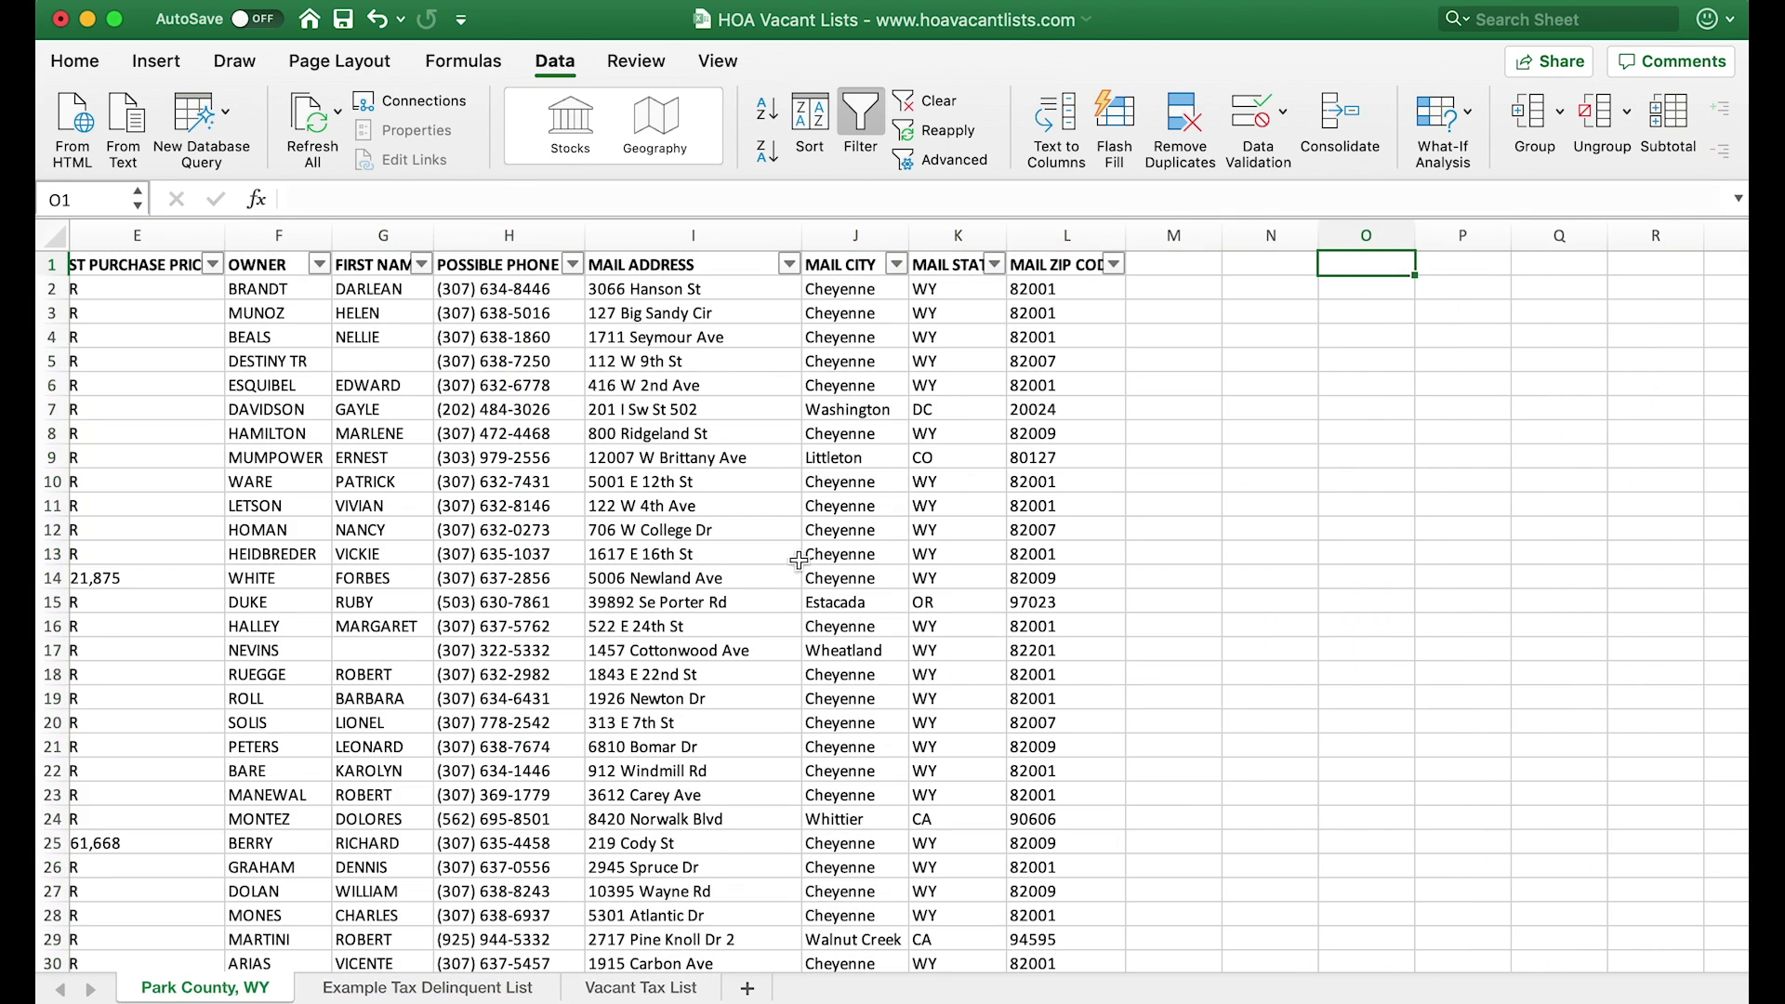
scroll(509, 749, down, 15)
scroll(508, 748, left, 5)
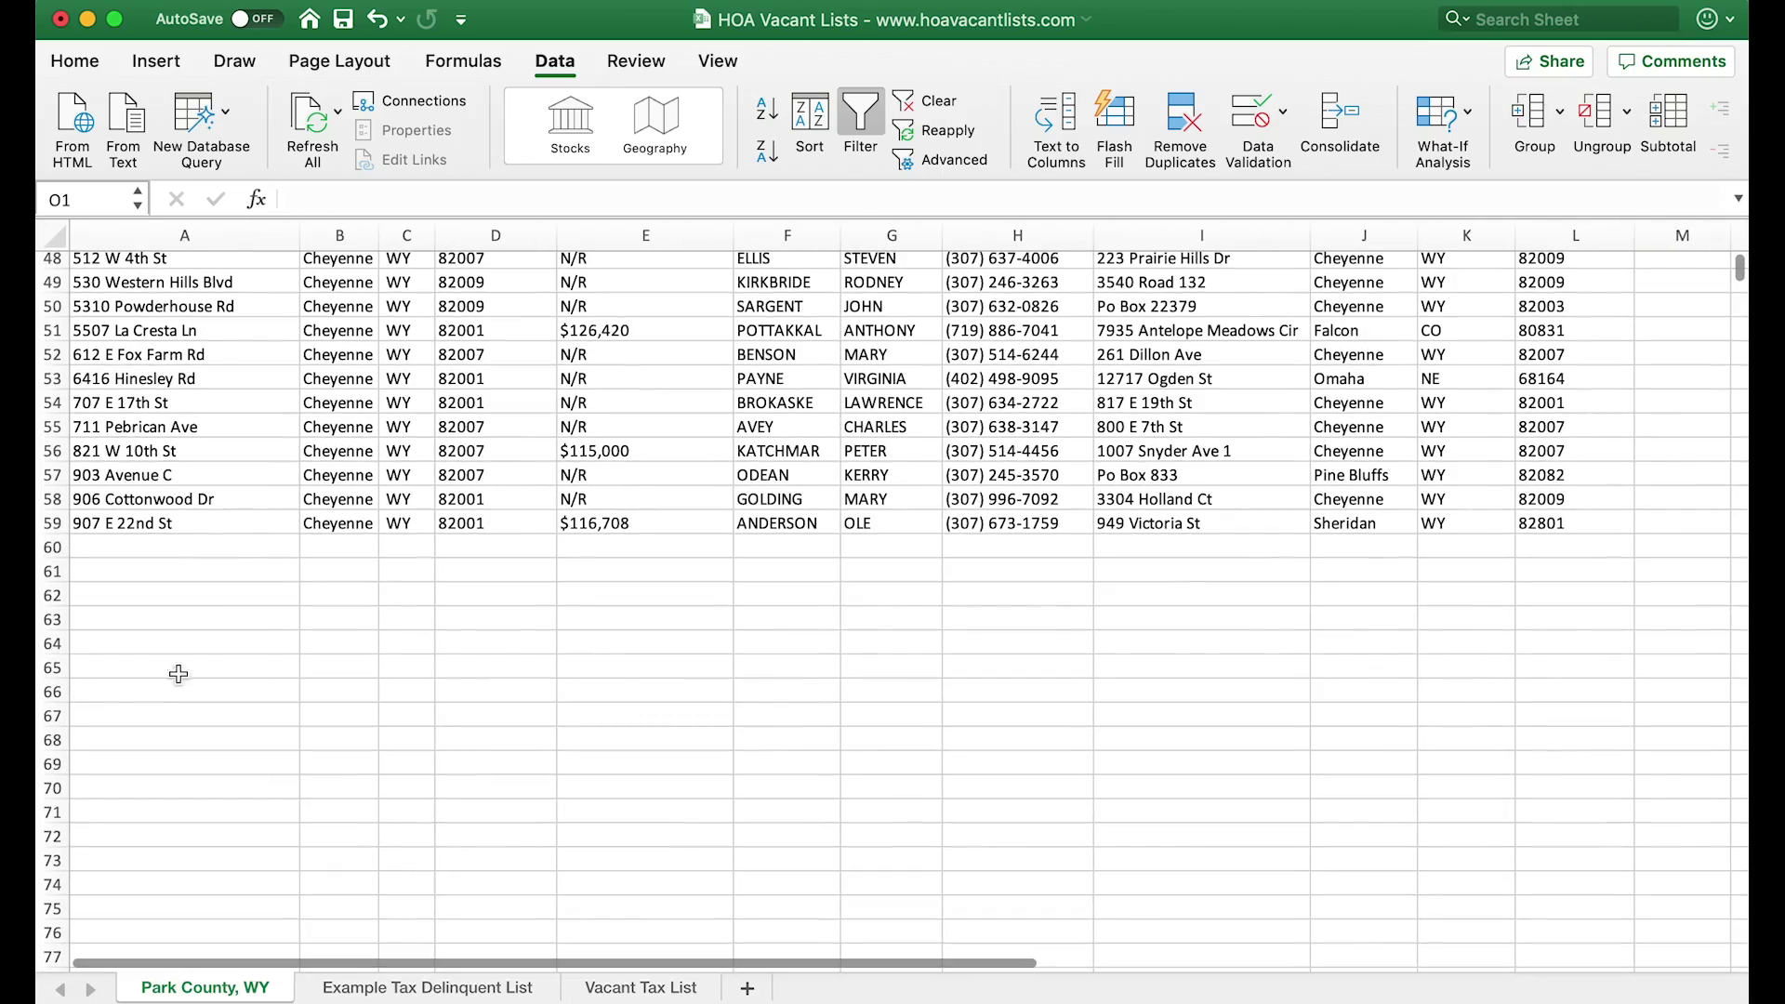
scroll(747, 543, up, 15)
scroll(746, 544, right, 3)
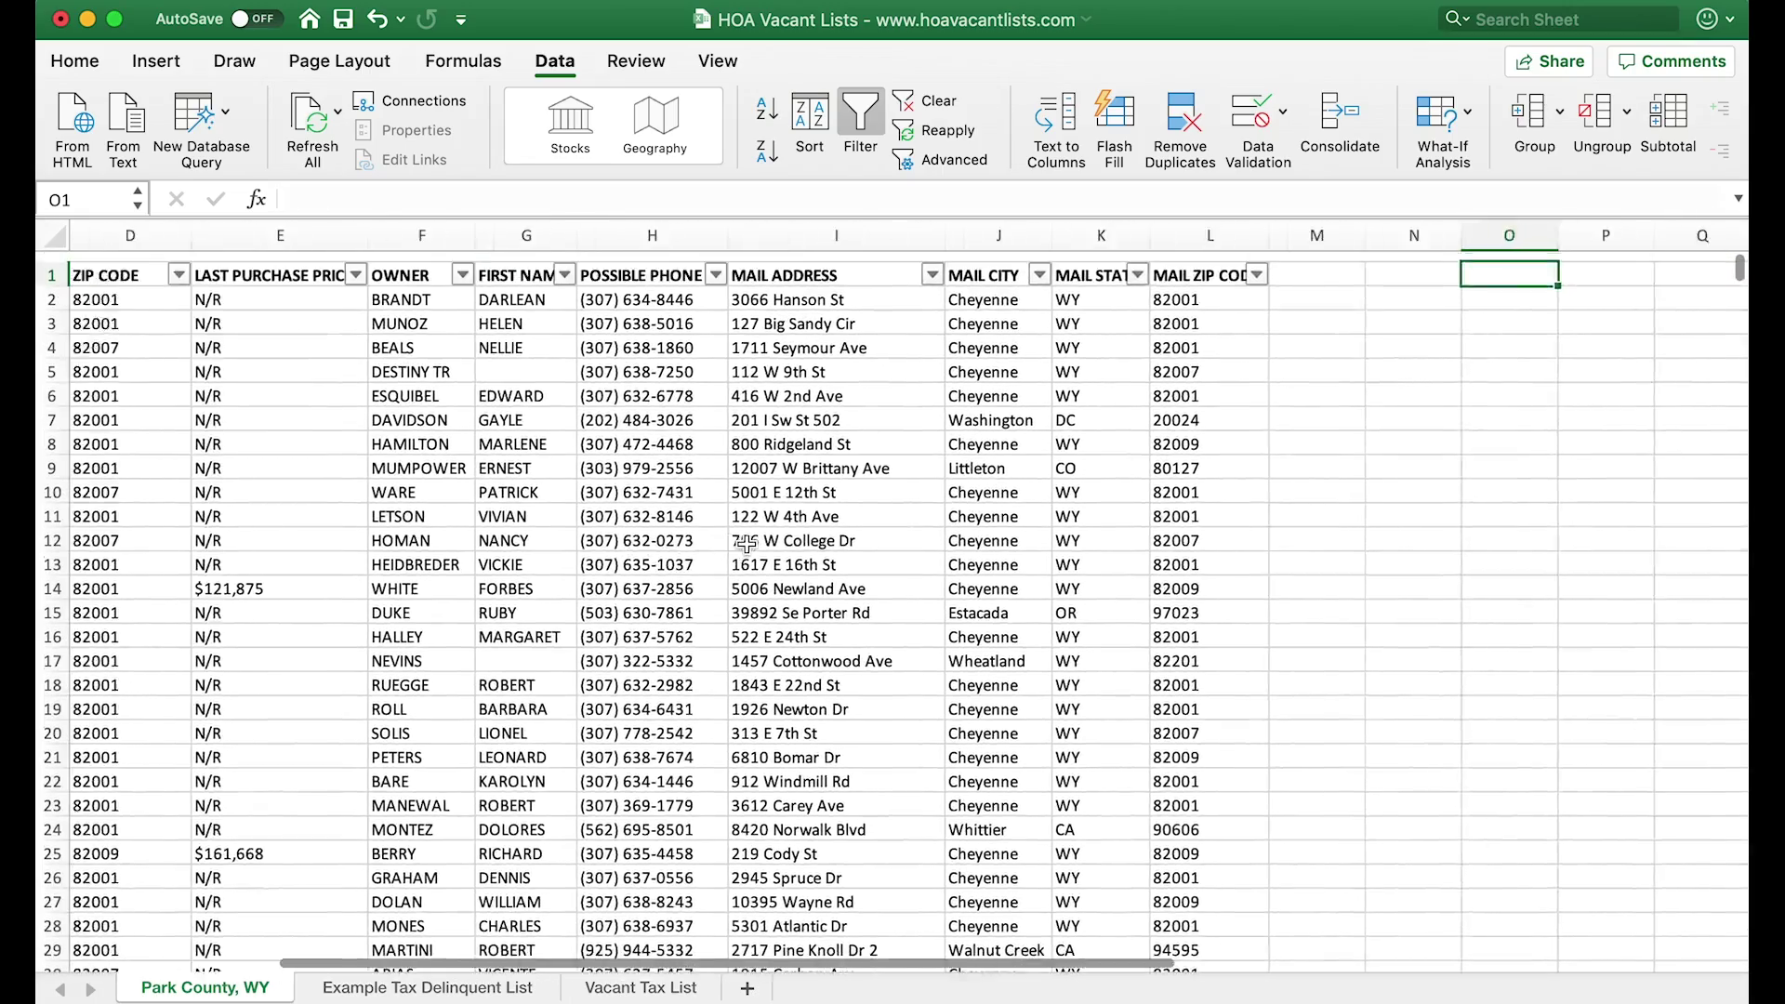
scroll(746, 543, right, 1)
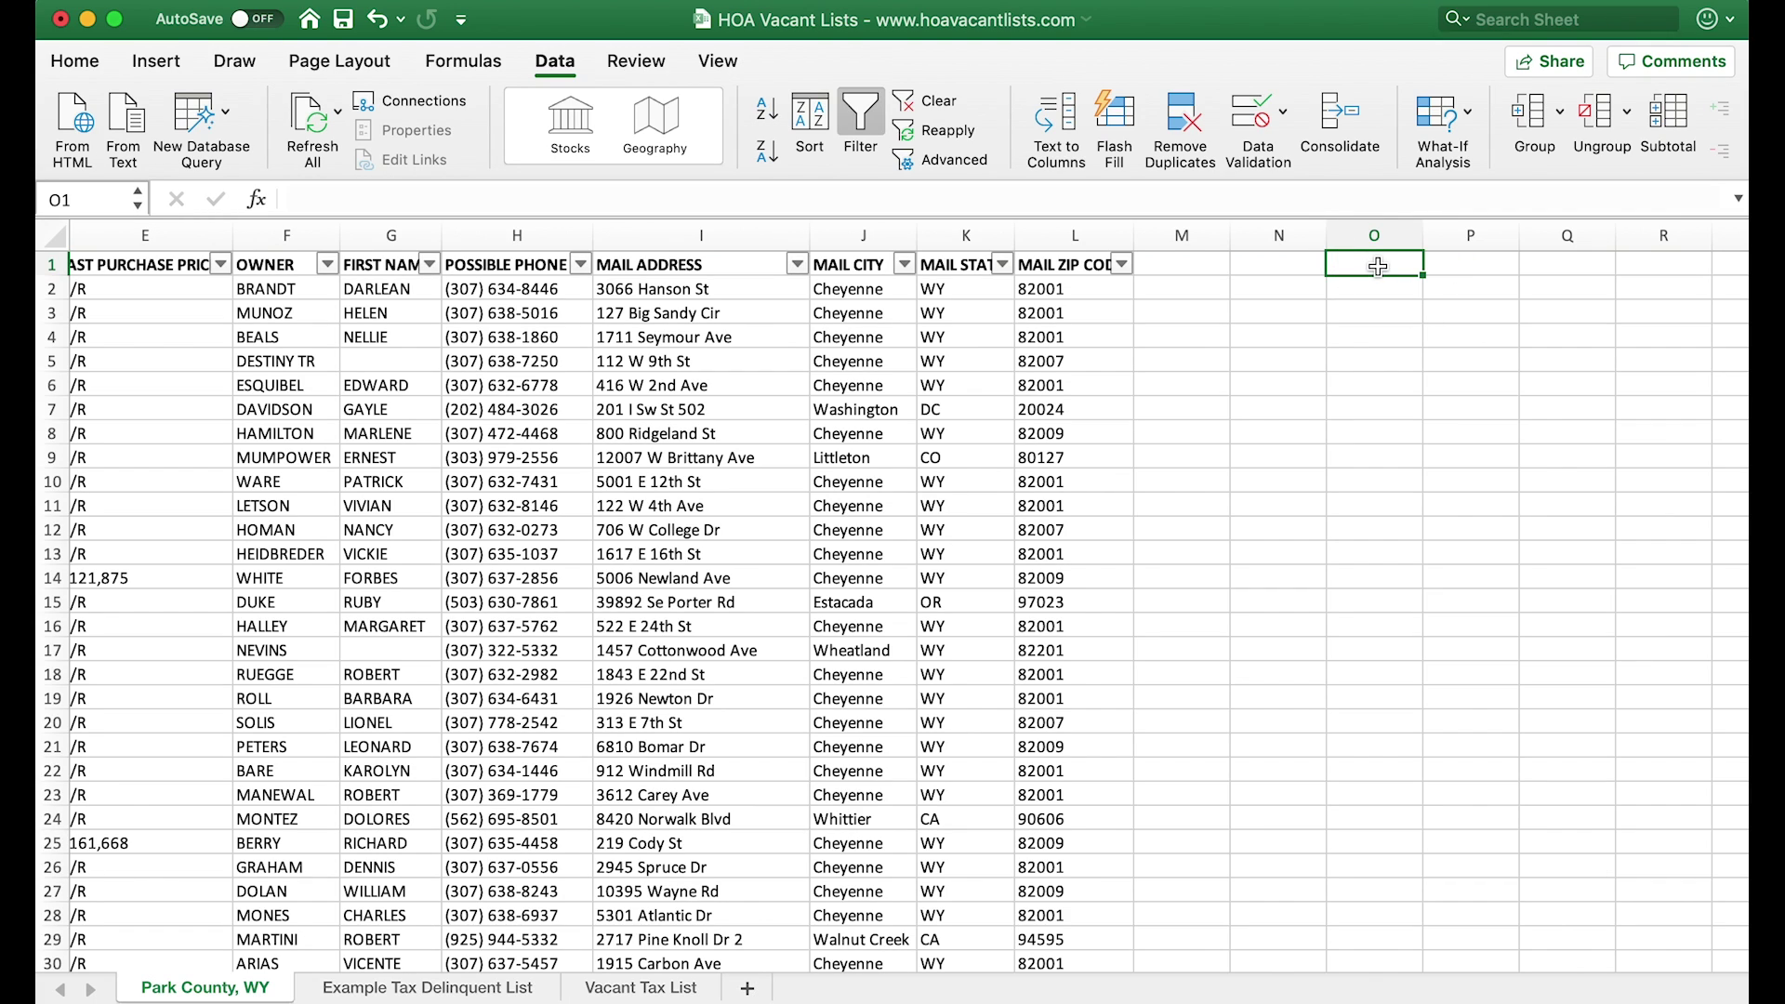
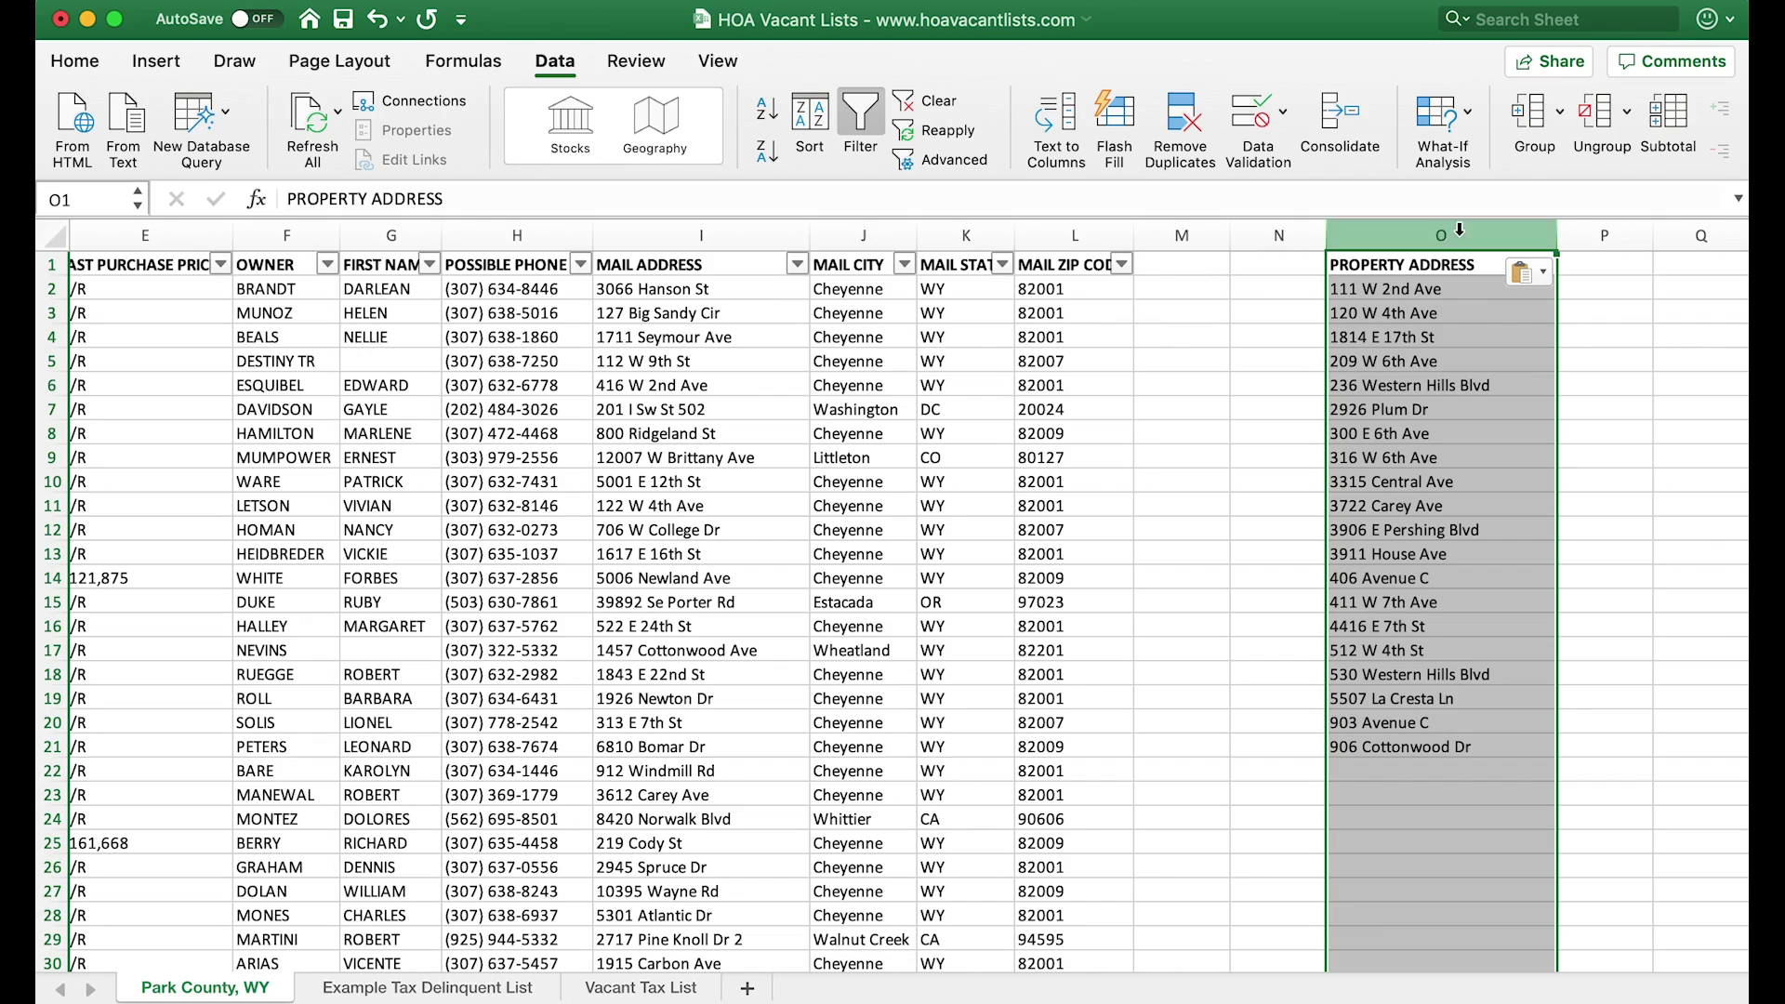
scroll(833, 385, left, 10)
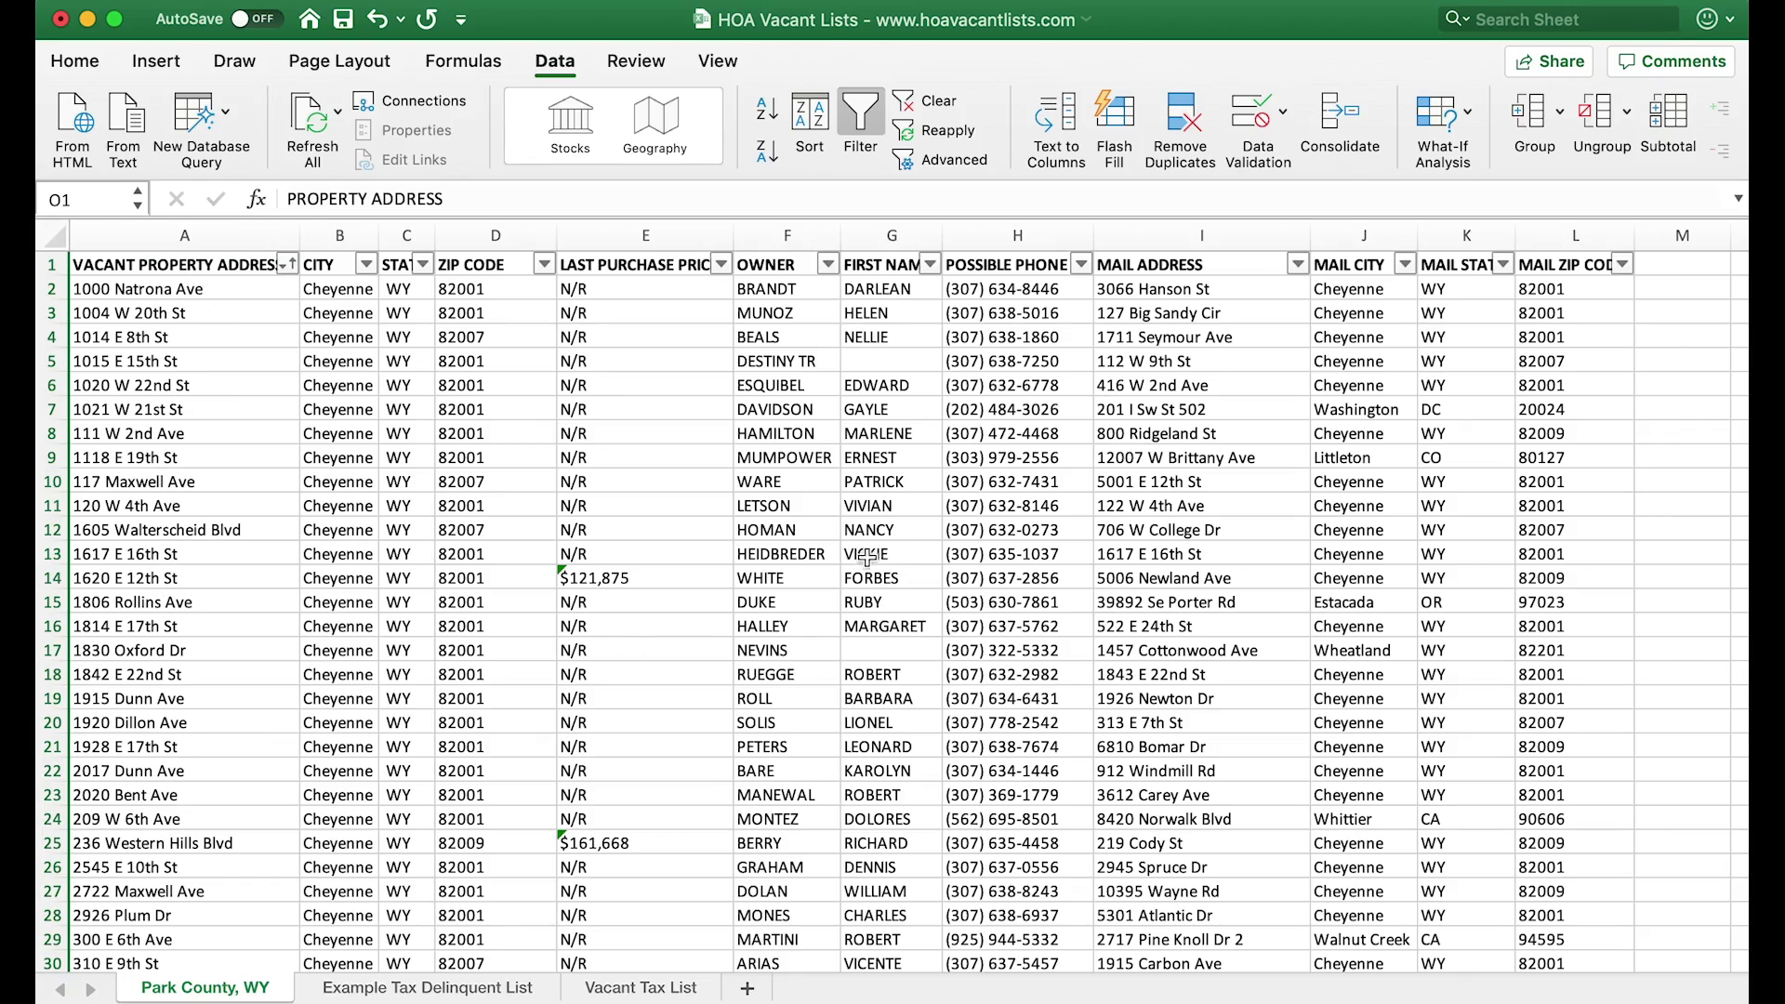
scroll(903, 559, right, 5)
- Select the VACANT PROPERTY ADDRESS column A on the Park County, WY sheet
click(1365, 264)
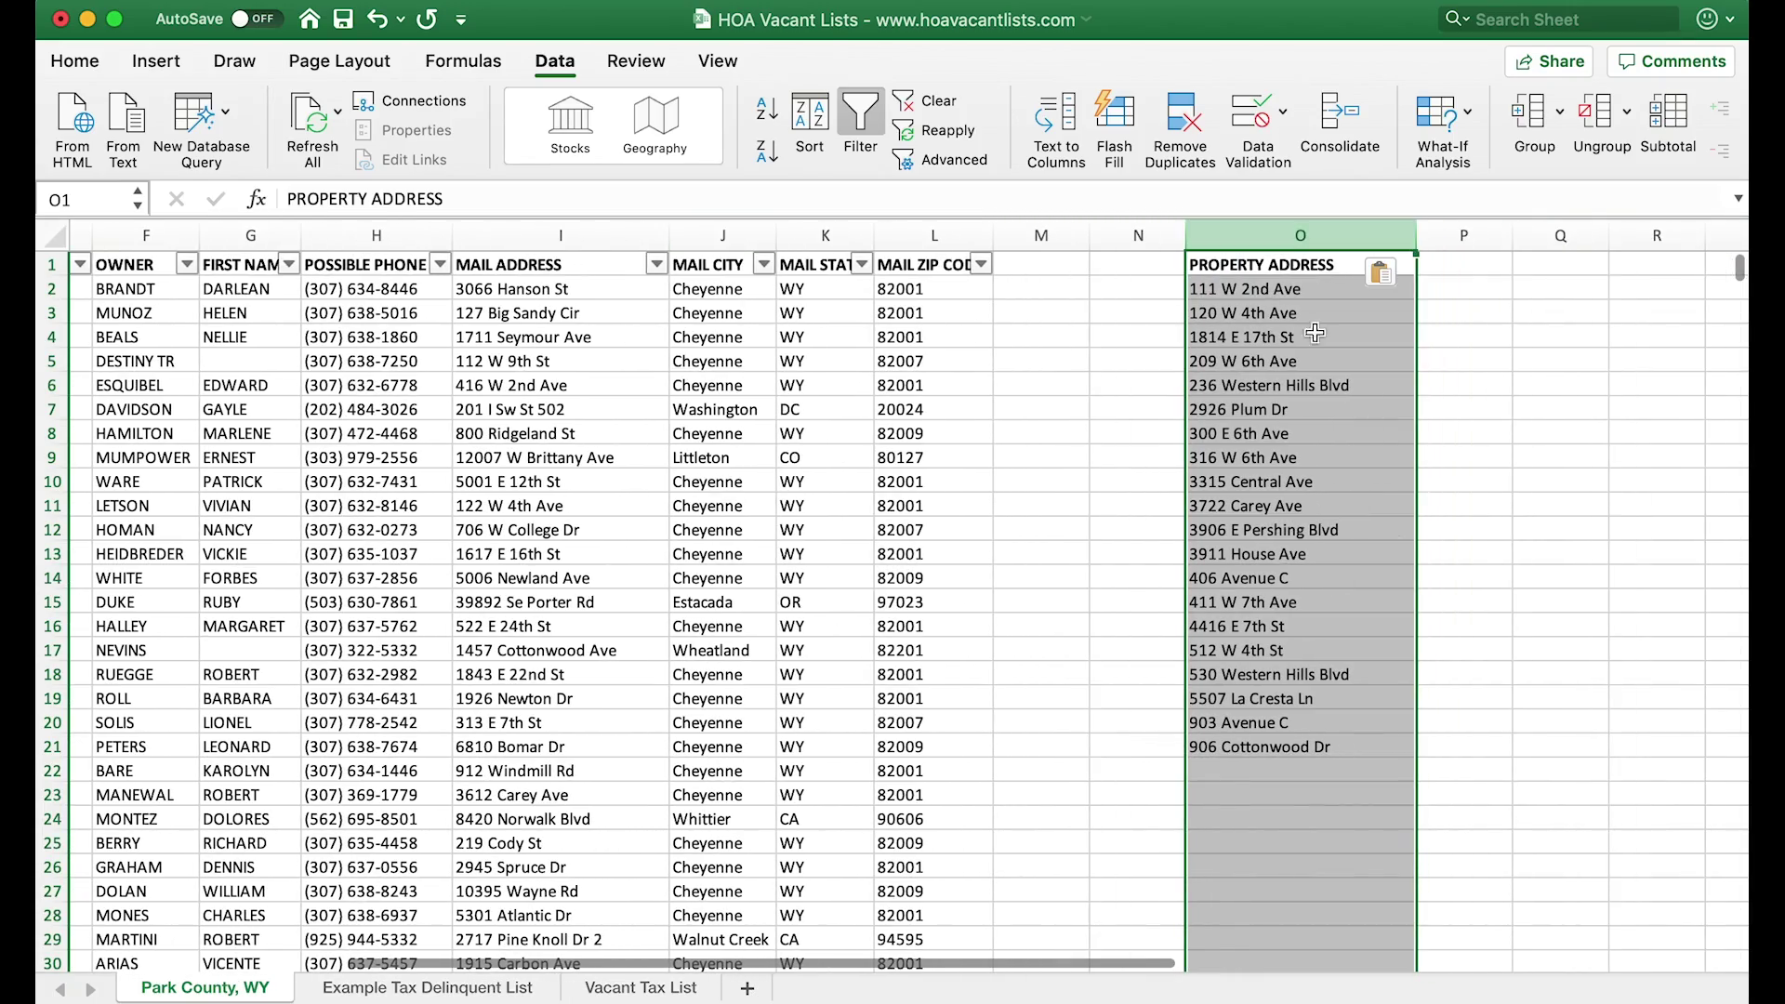
scroll(694, 510, left, 5)
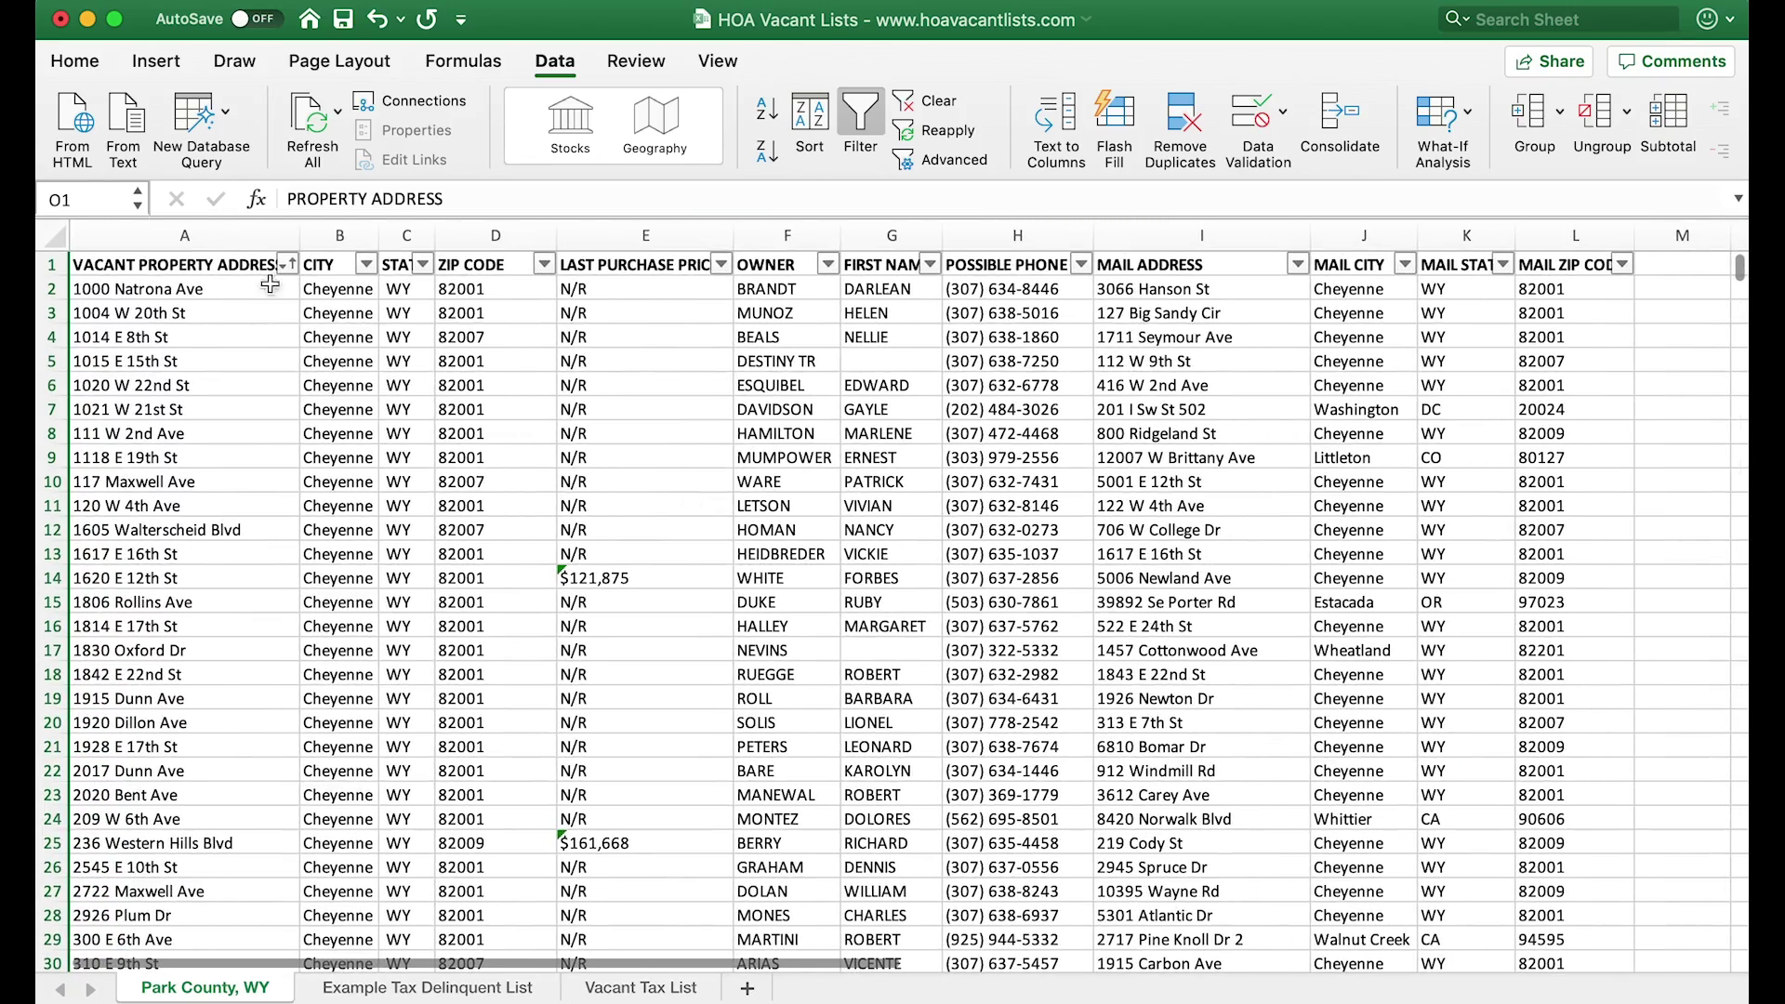
super+click(183, 234)
scroll(906, 539, right, 5)
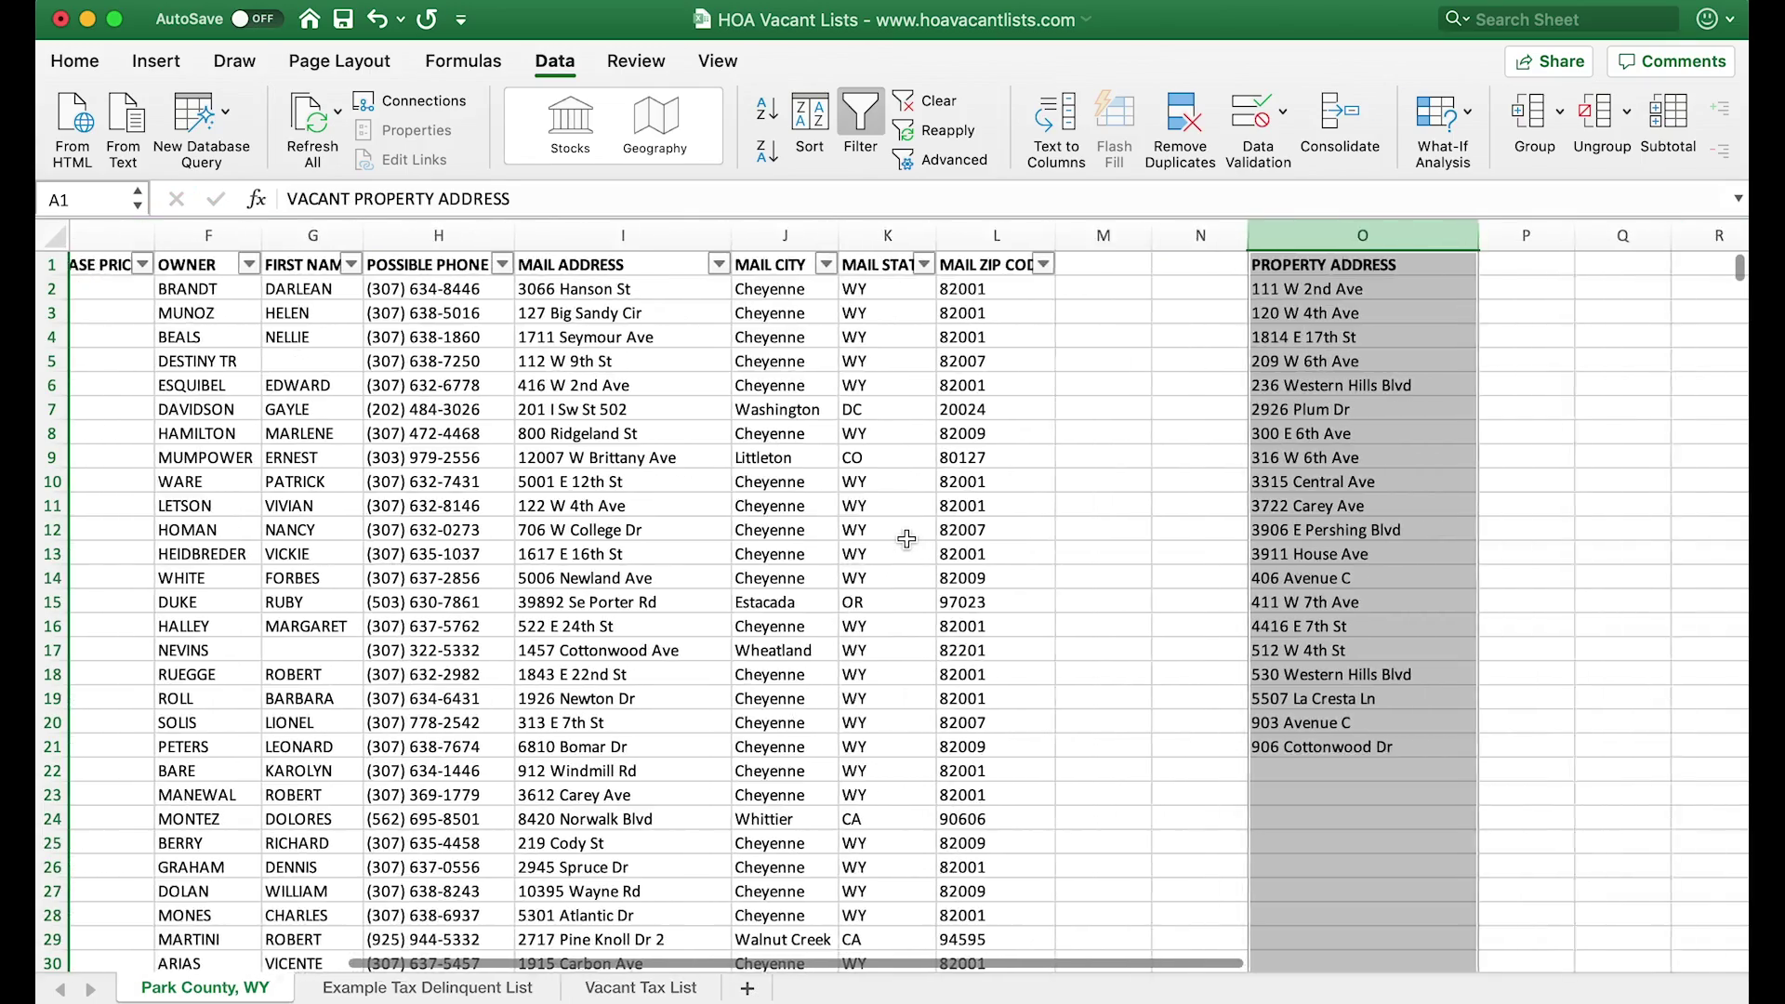
scroll(906, 539, left, 5)
scroll(906, 539, right, 2)
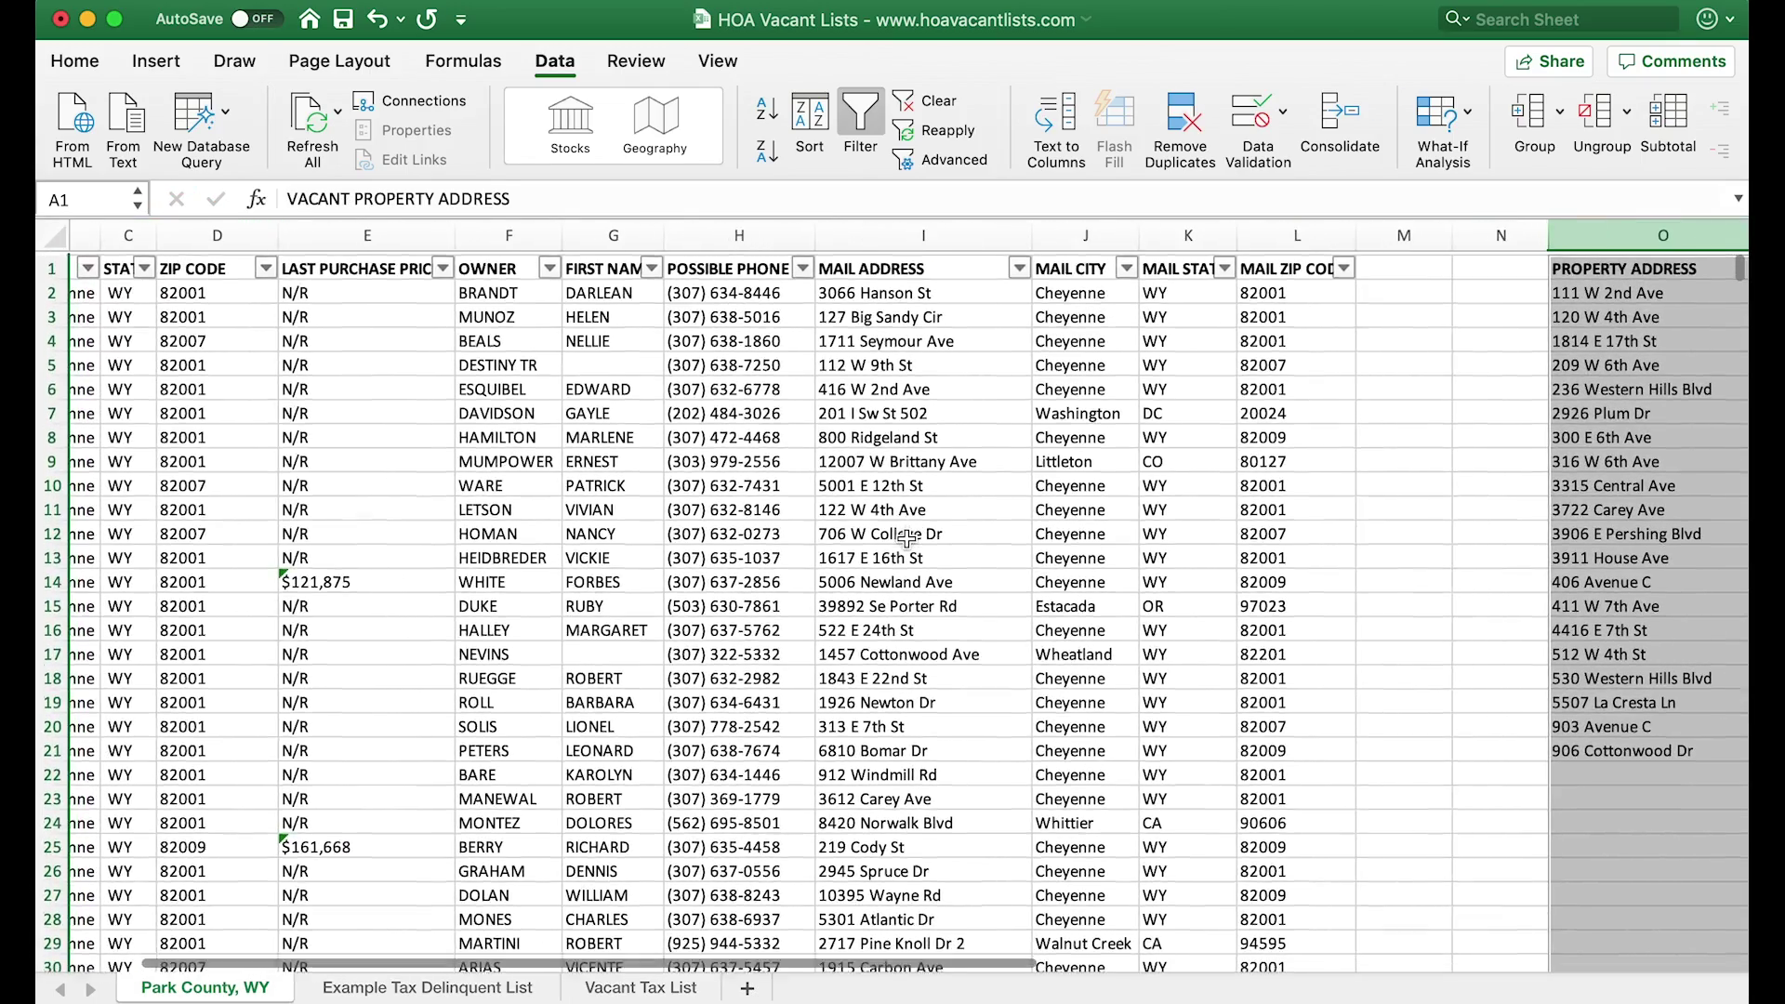
scroll(906, 537, left, 2)
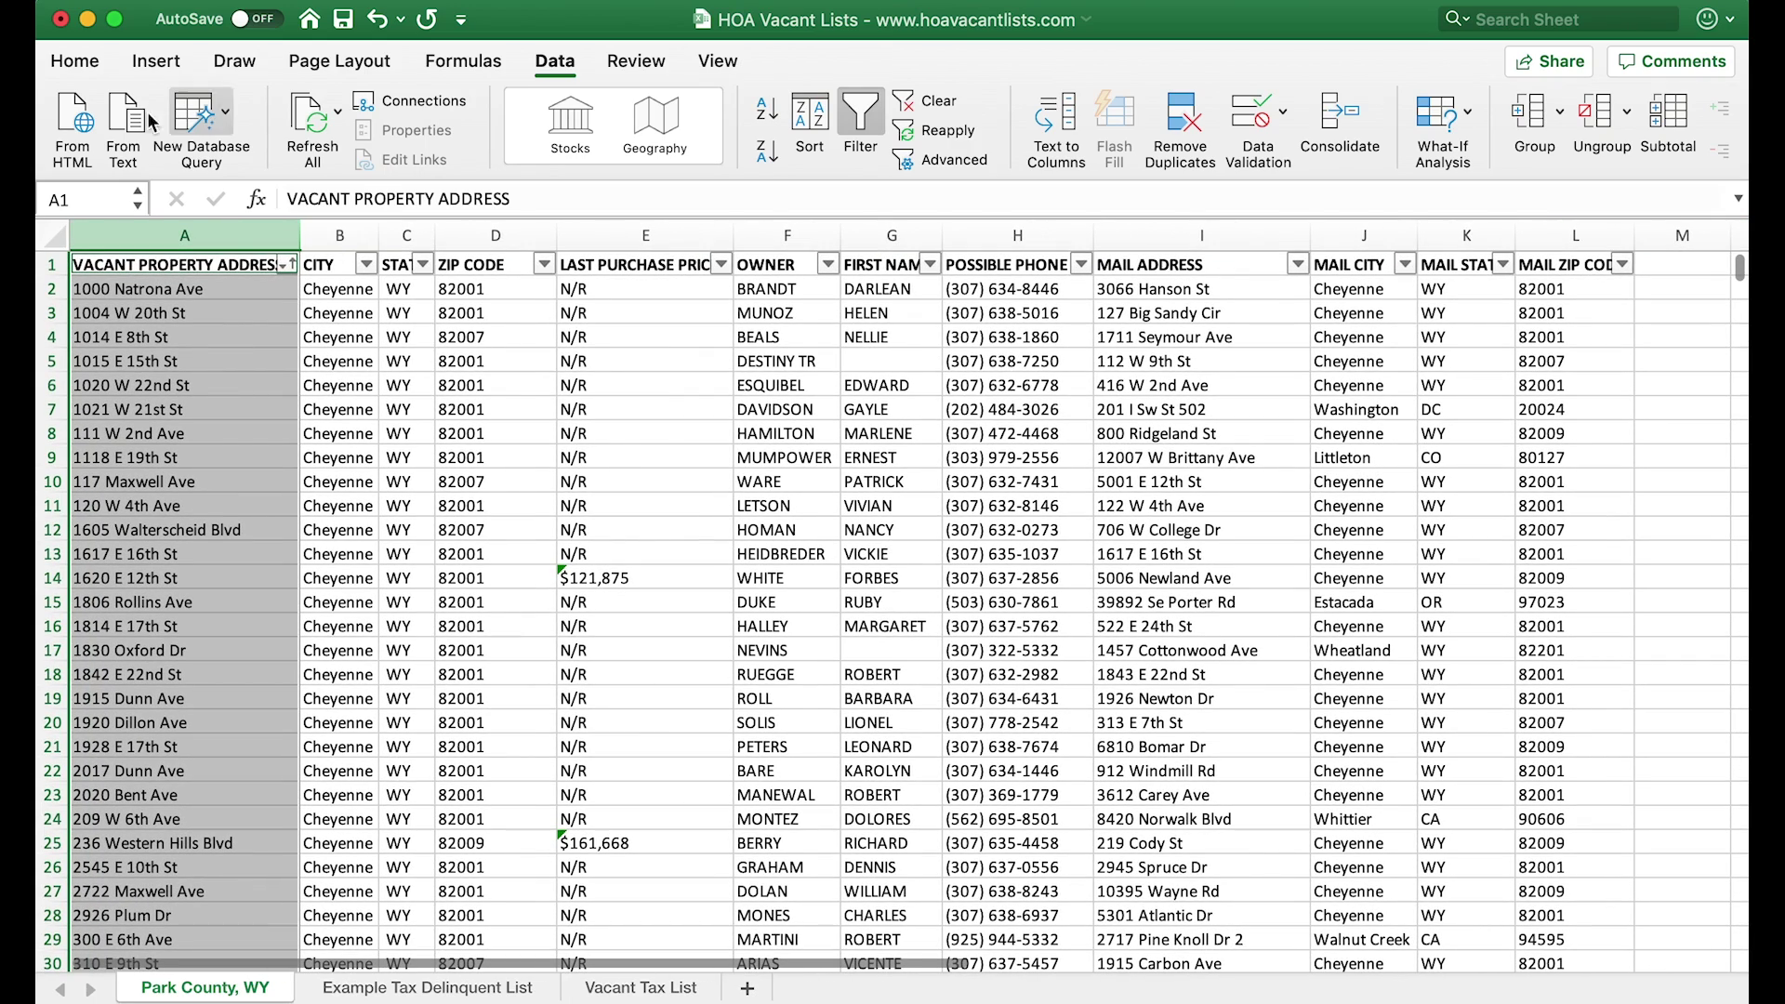
- Highlight duplicate values in column A with Green Fill with Dark Green Text
click(77, 62)
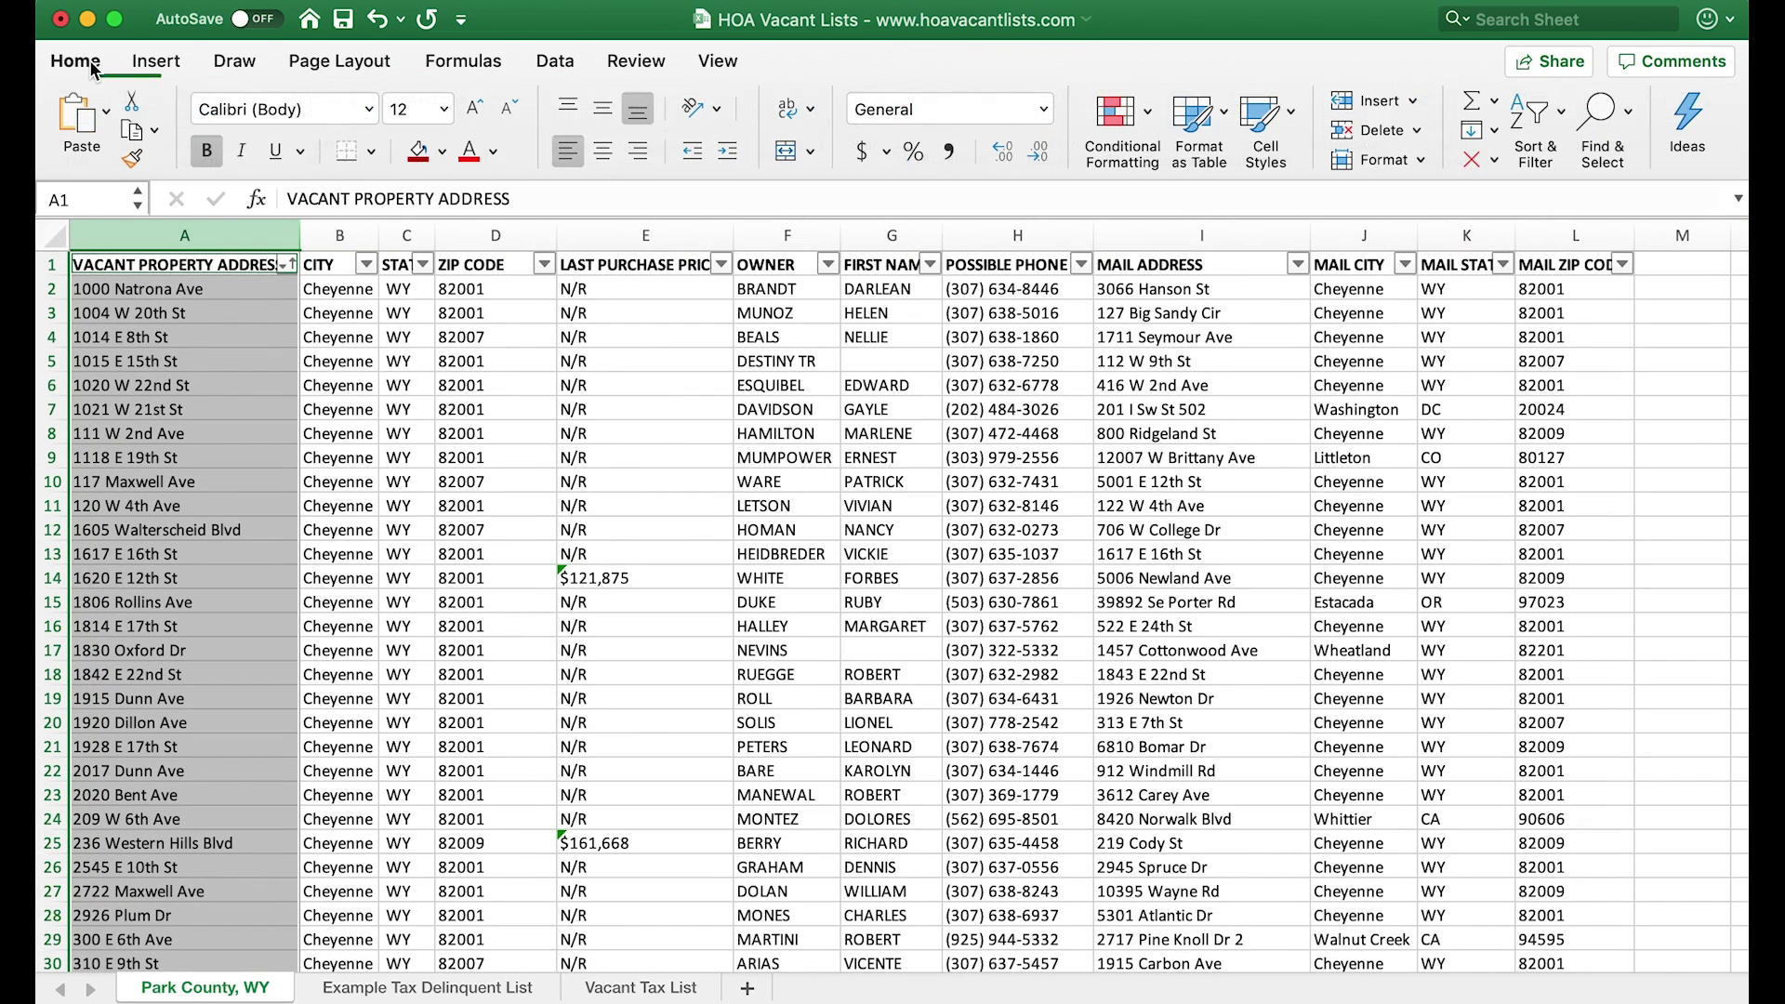
click(1143, 113)
mouse_move(1176, 155)
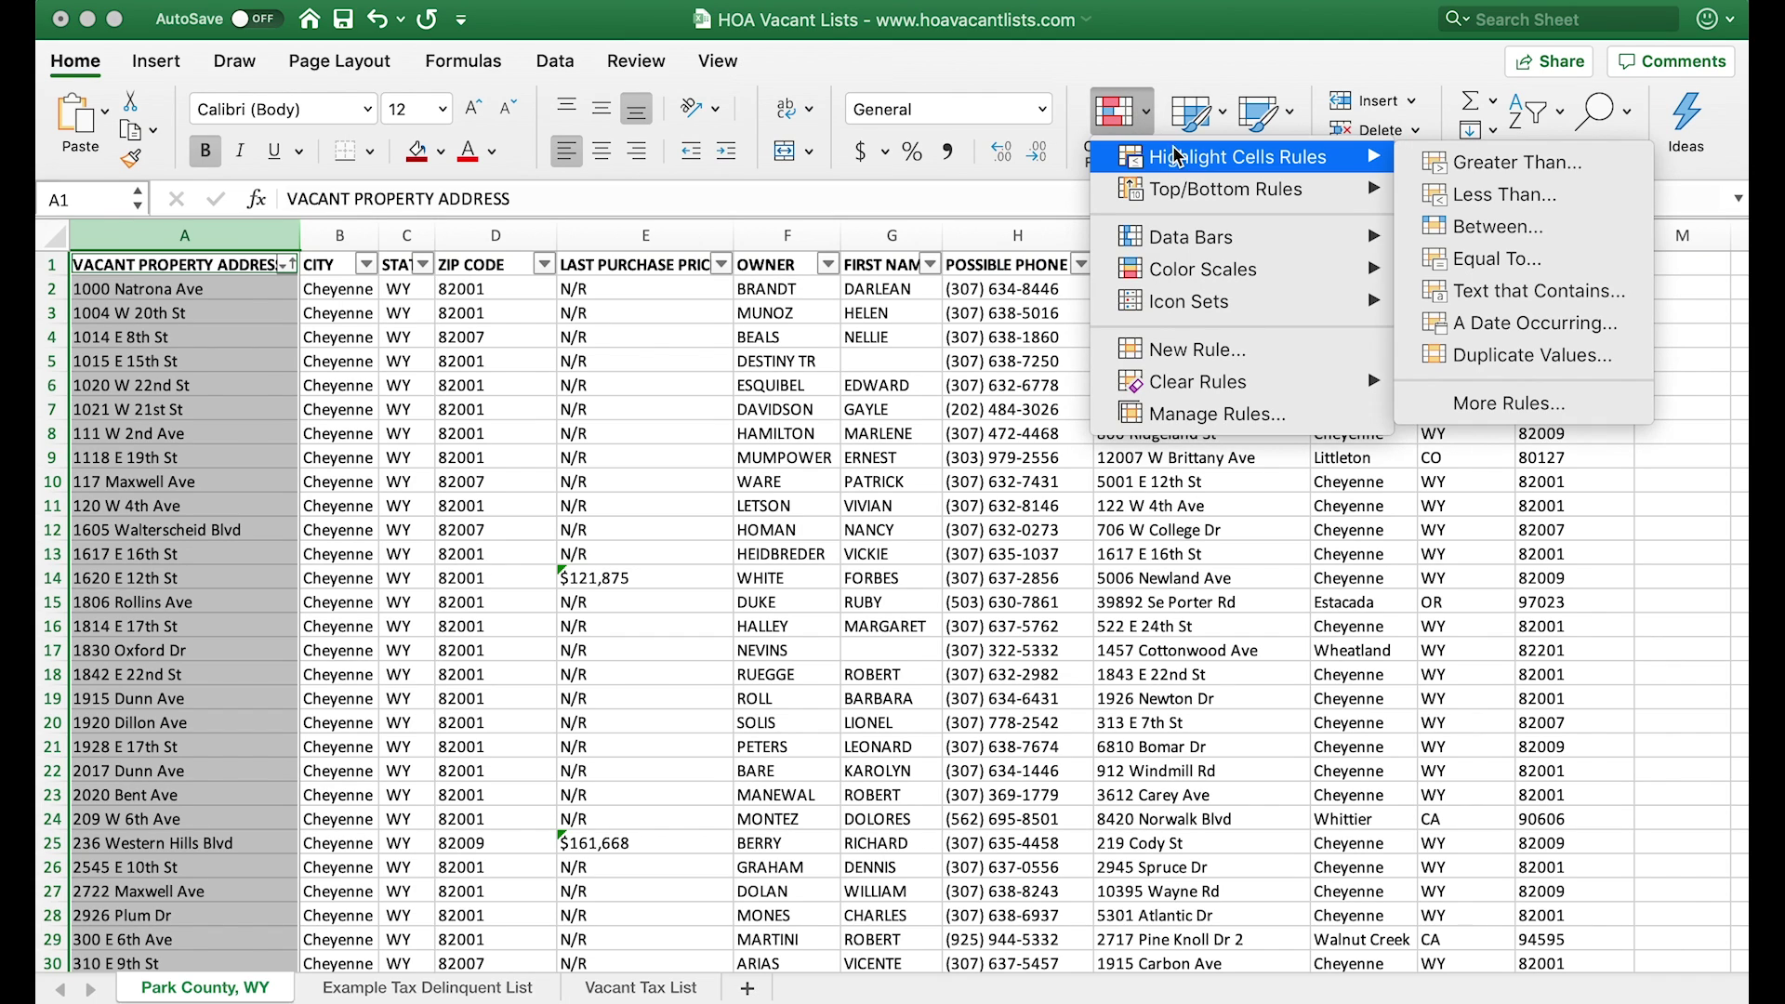
click(1536, 355)
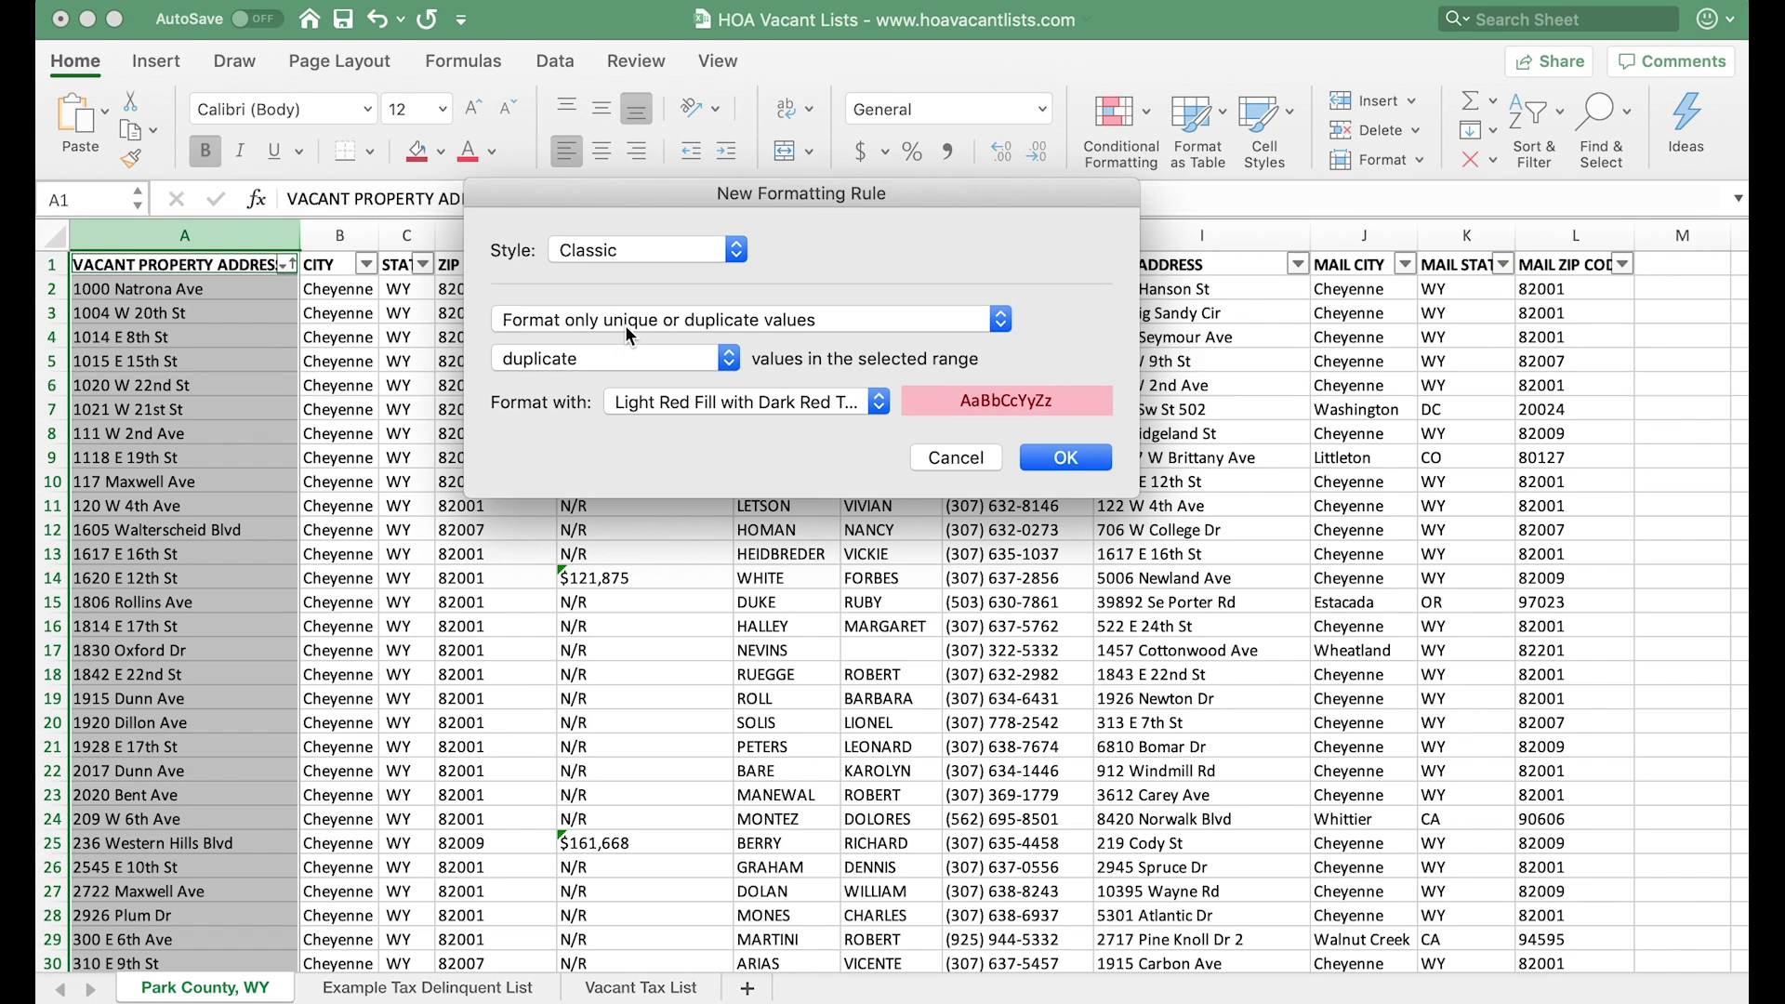
click(853, 409)
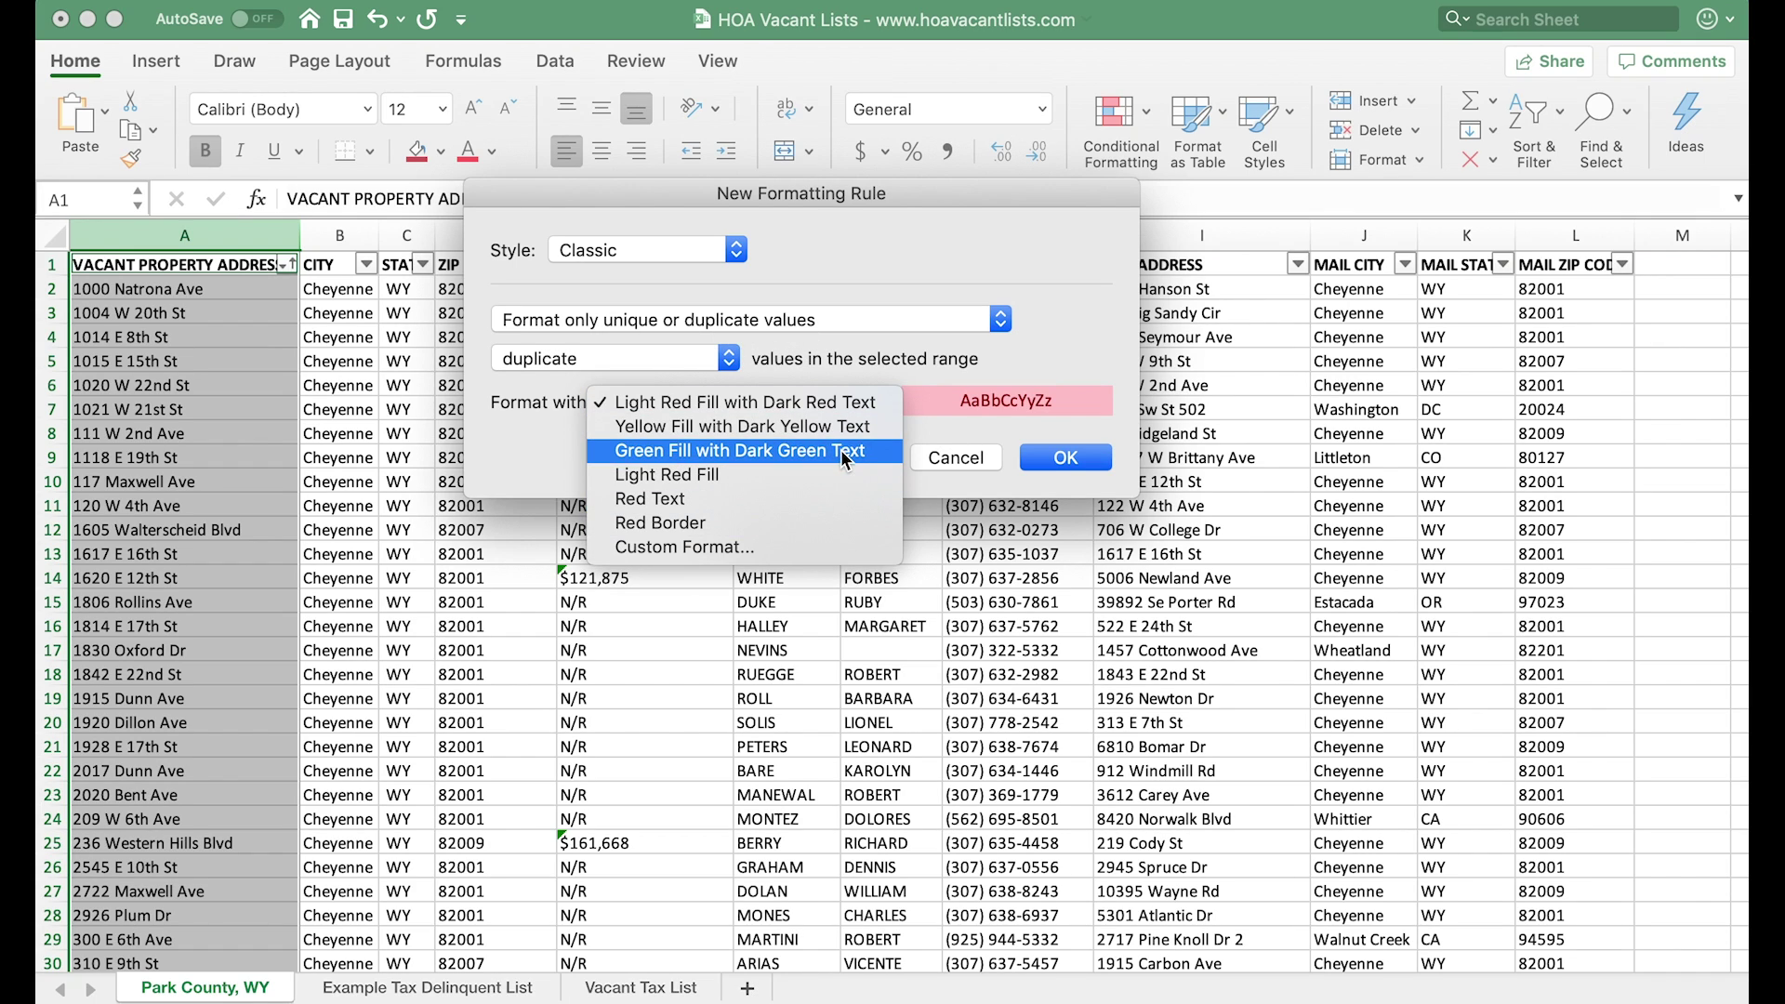
click(842, 449)
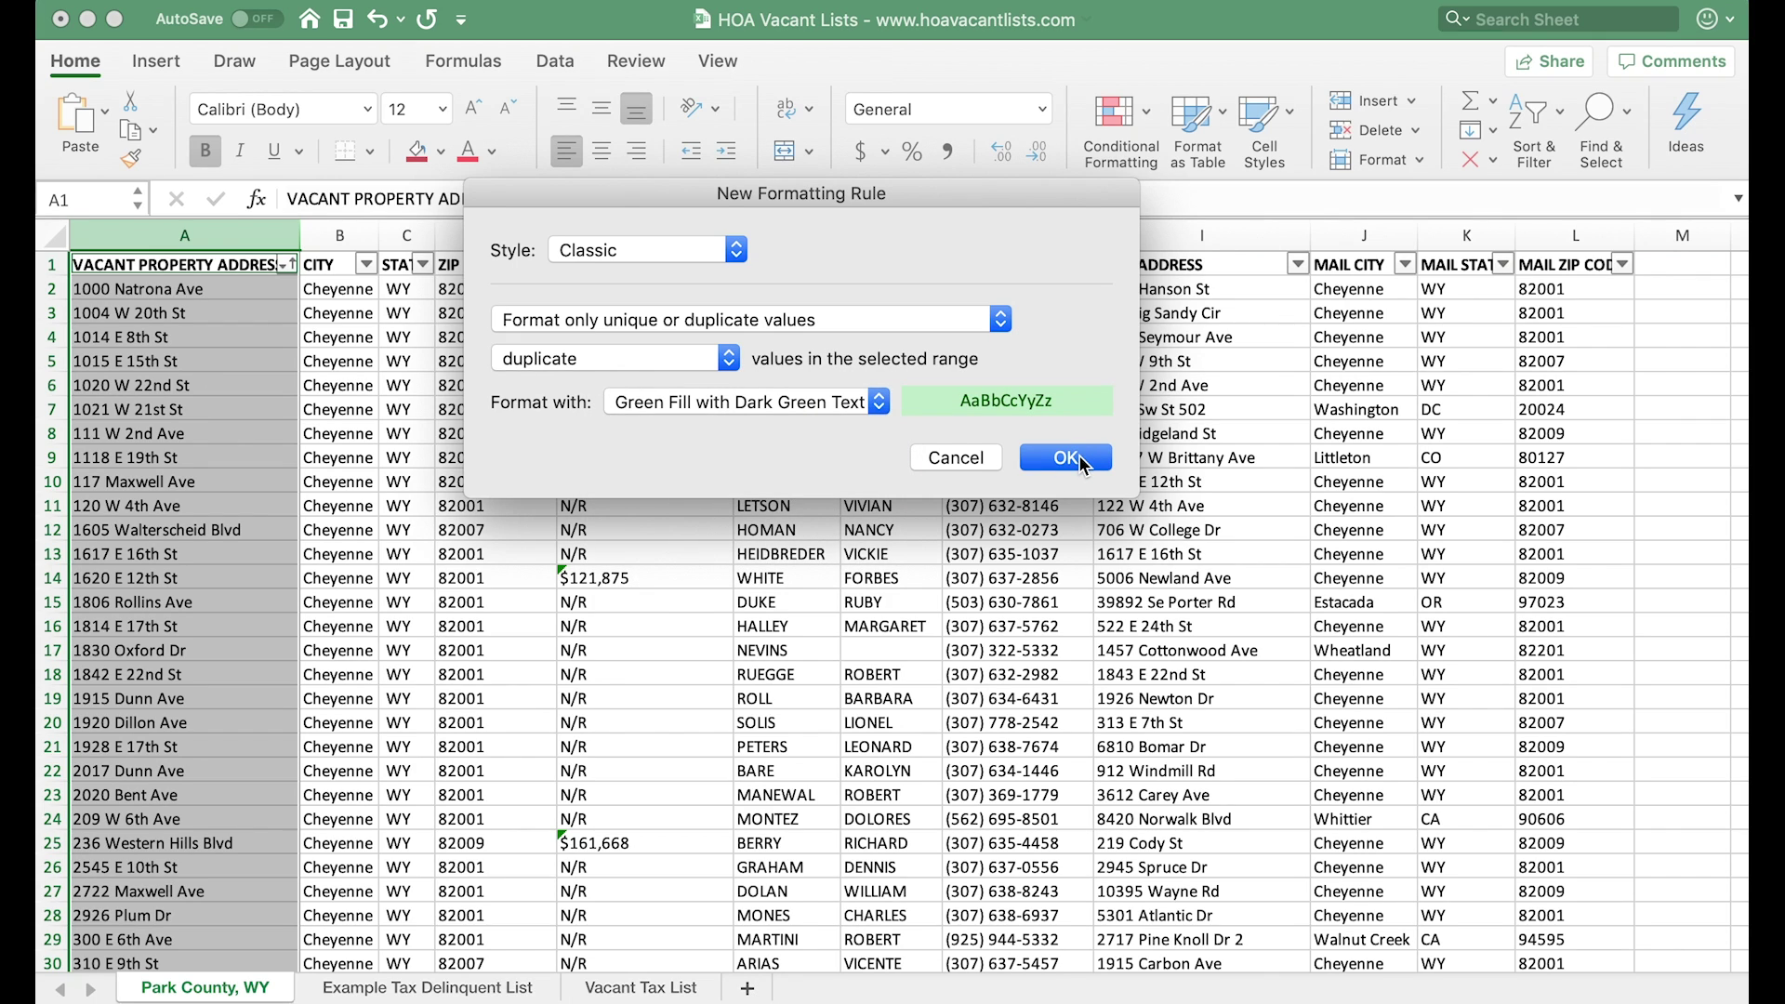
click(1066, 457)
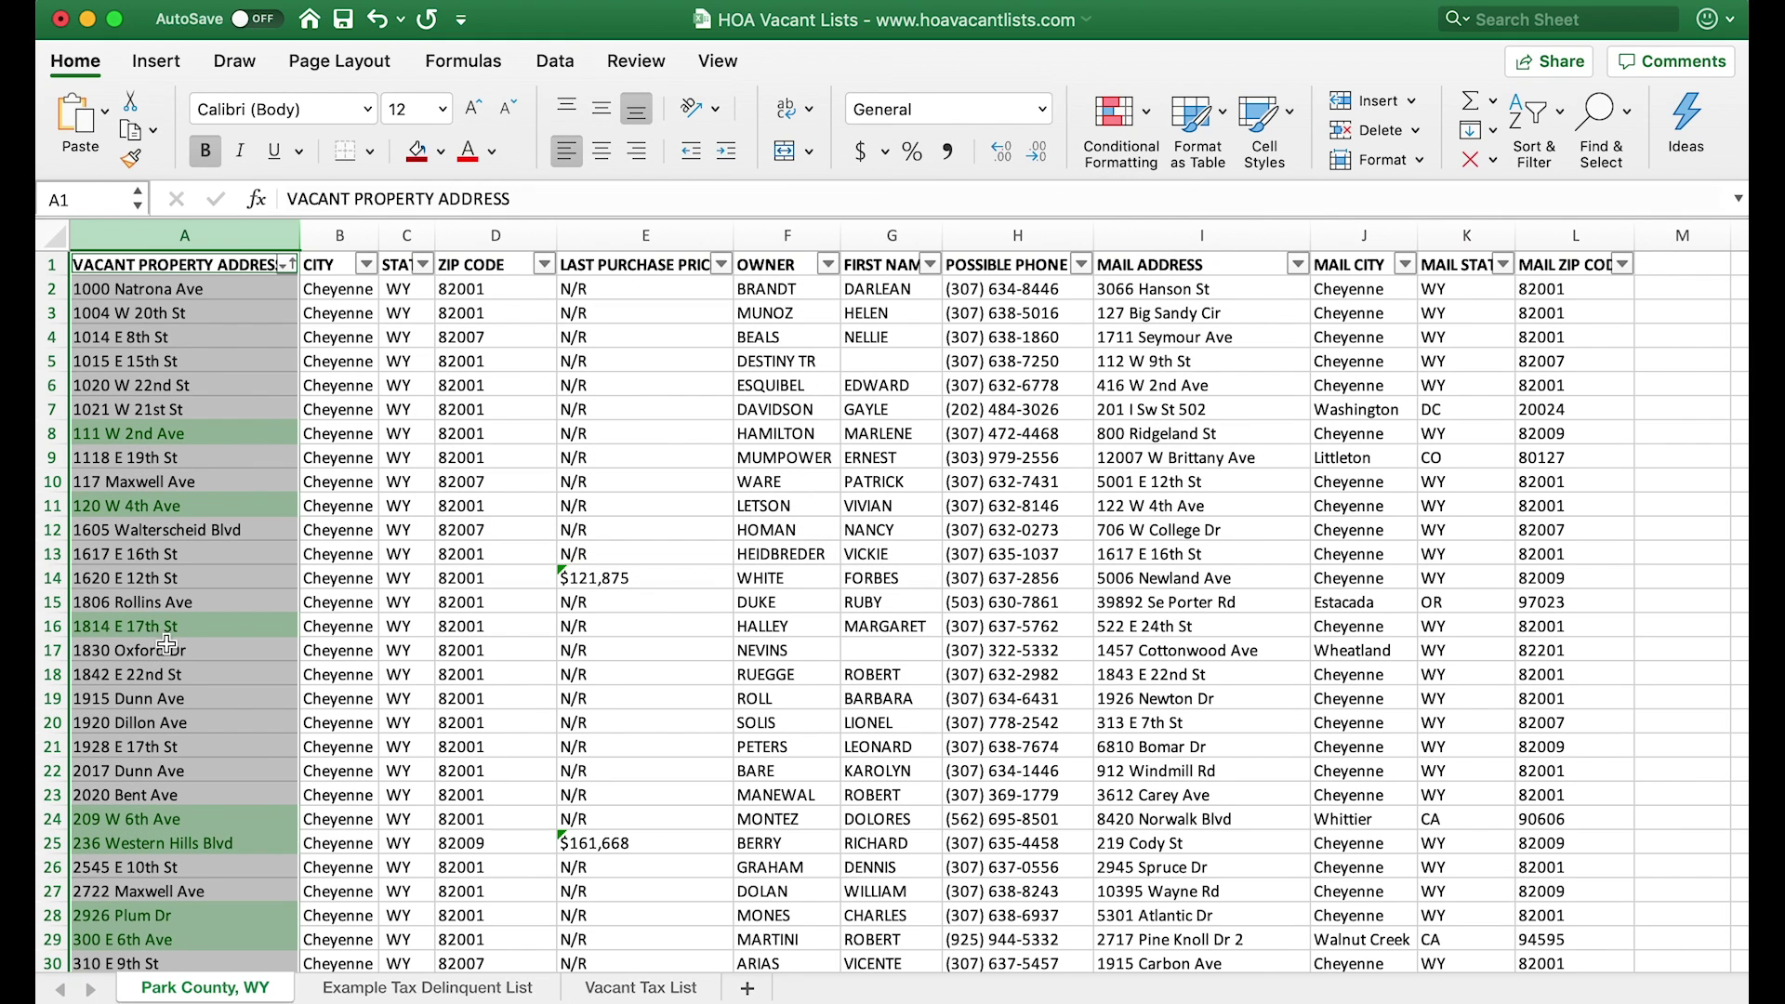
scroll(212, 874, down, 1)
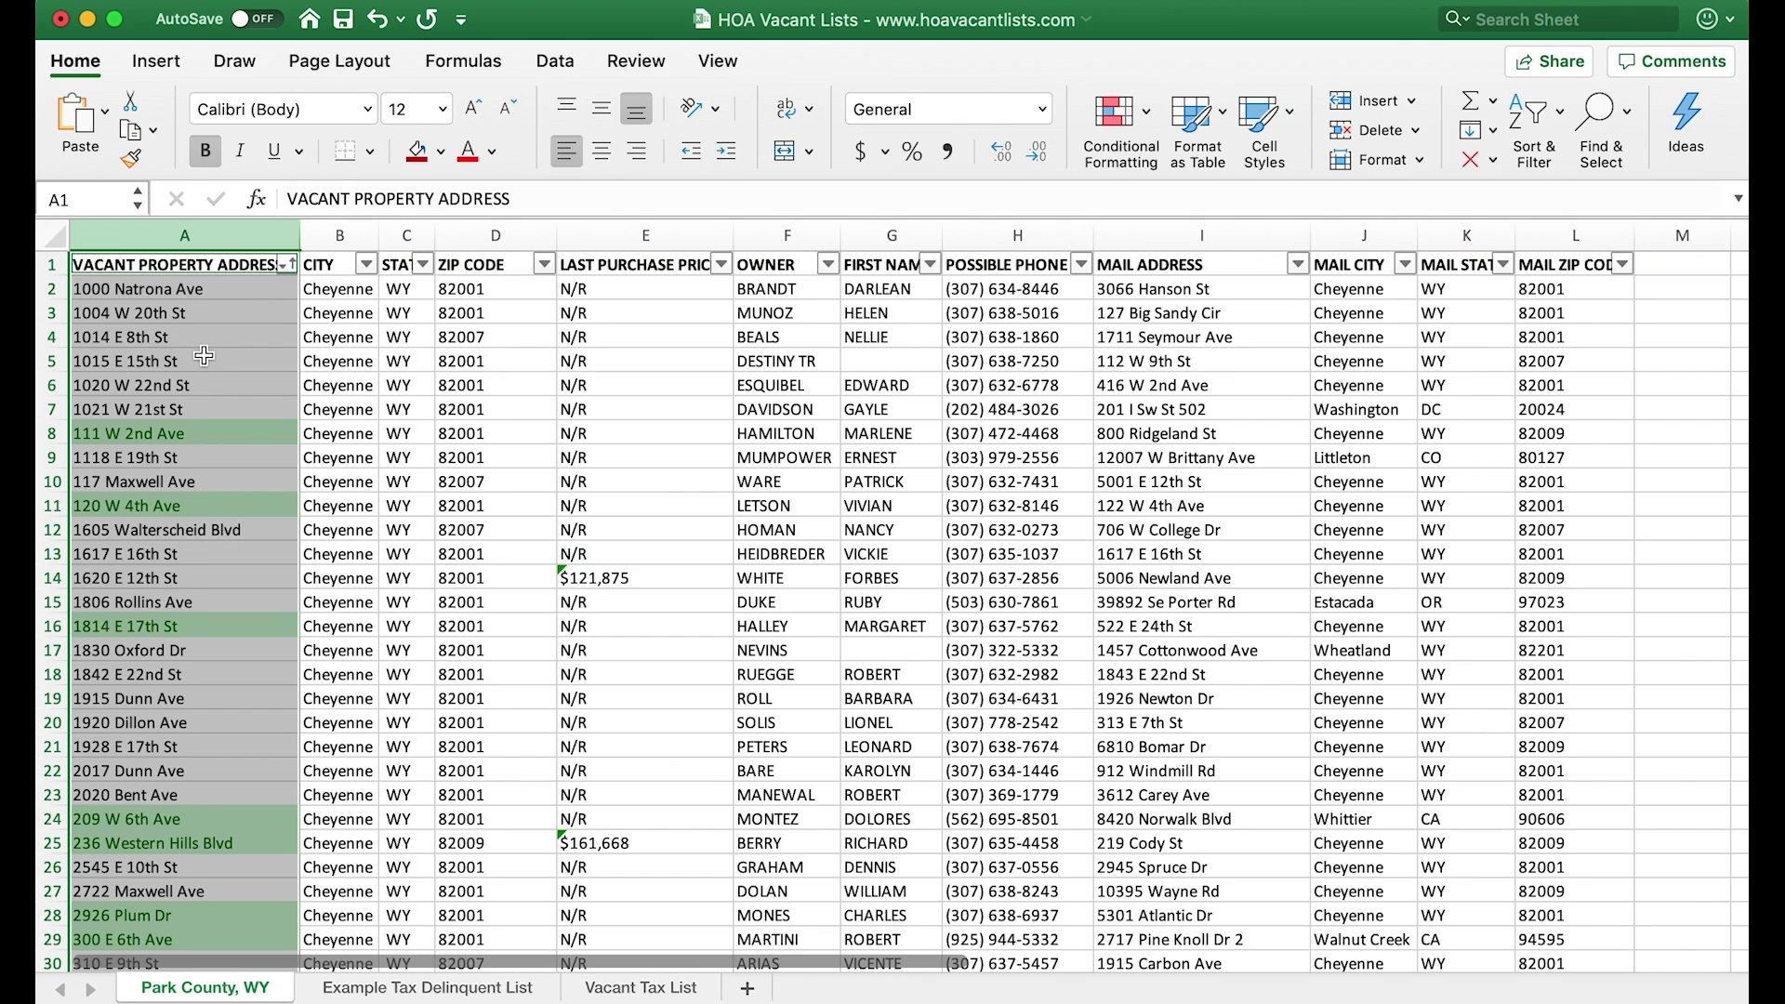
click(53, 264)
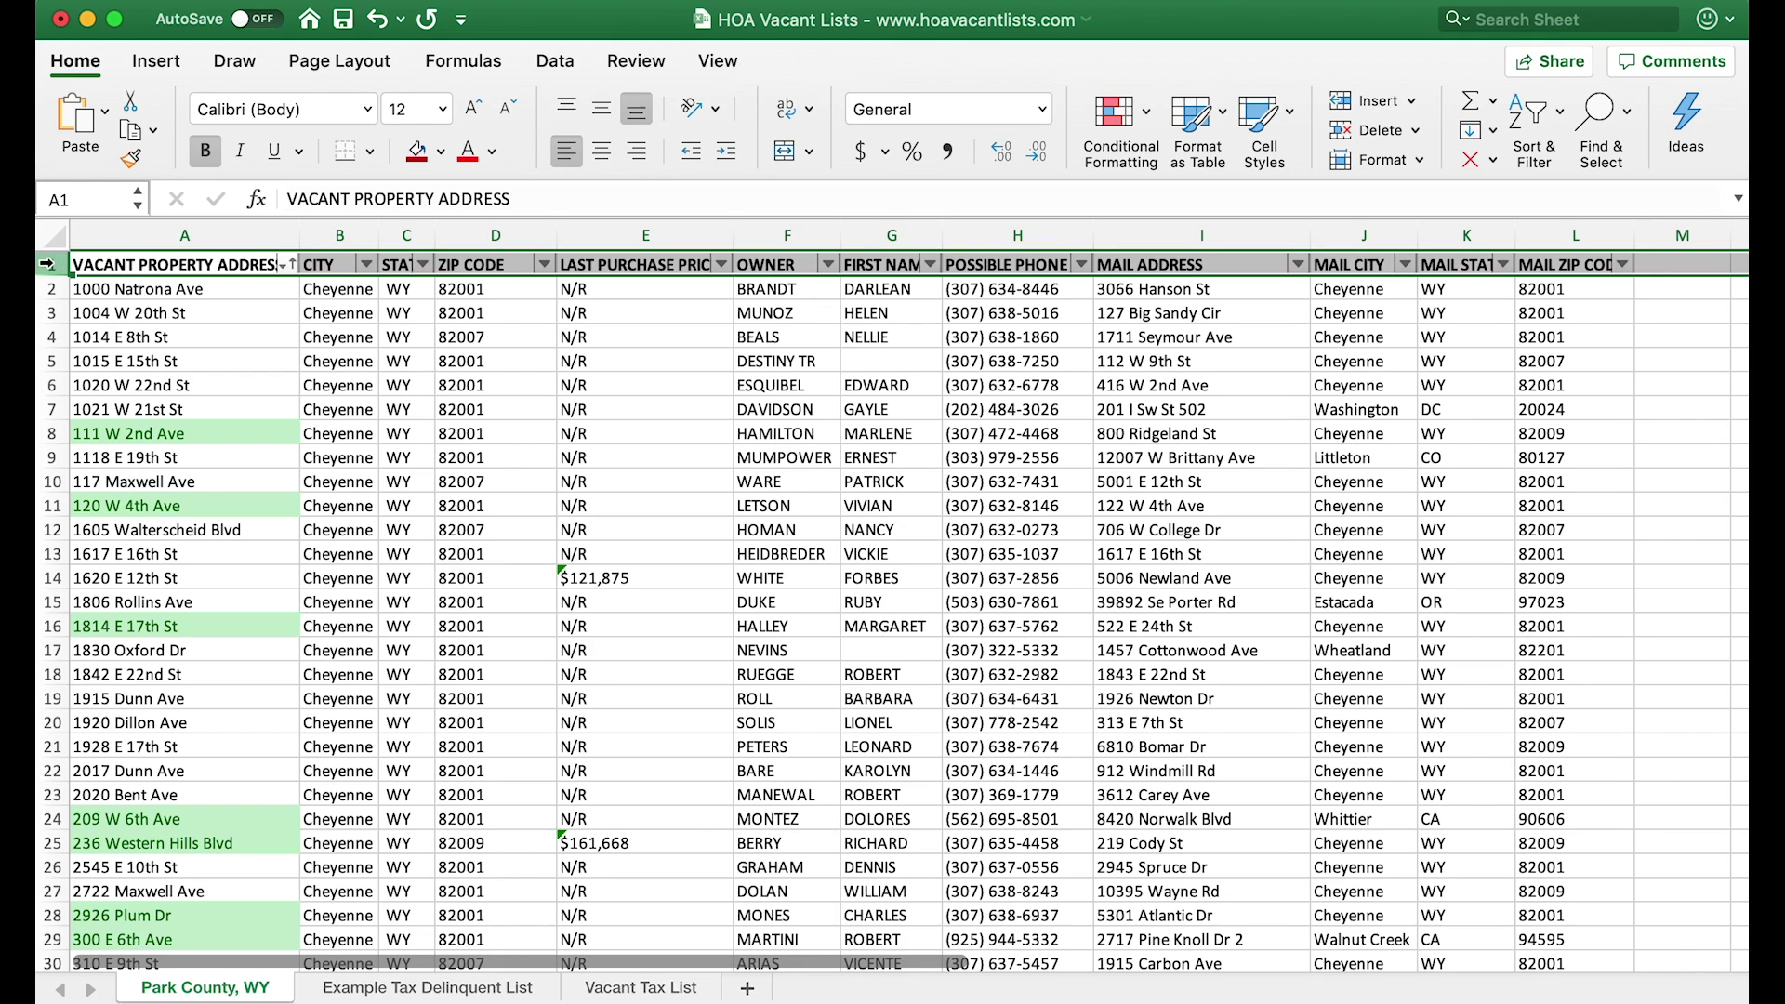
click(1547, 135)
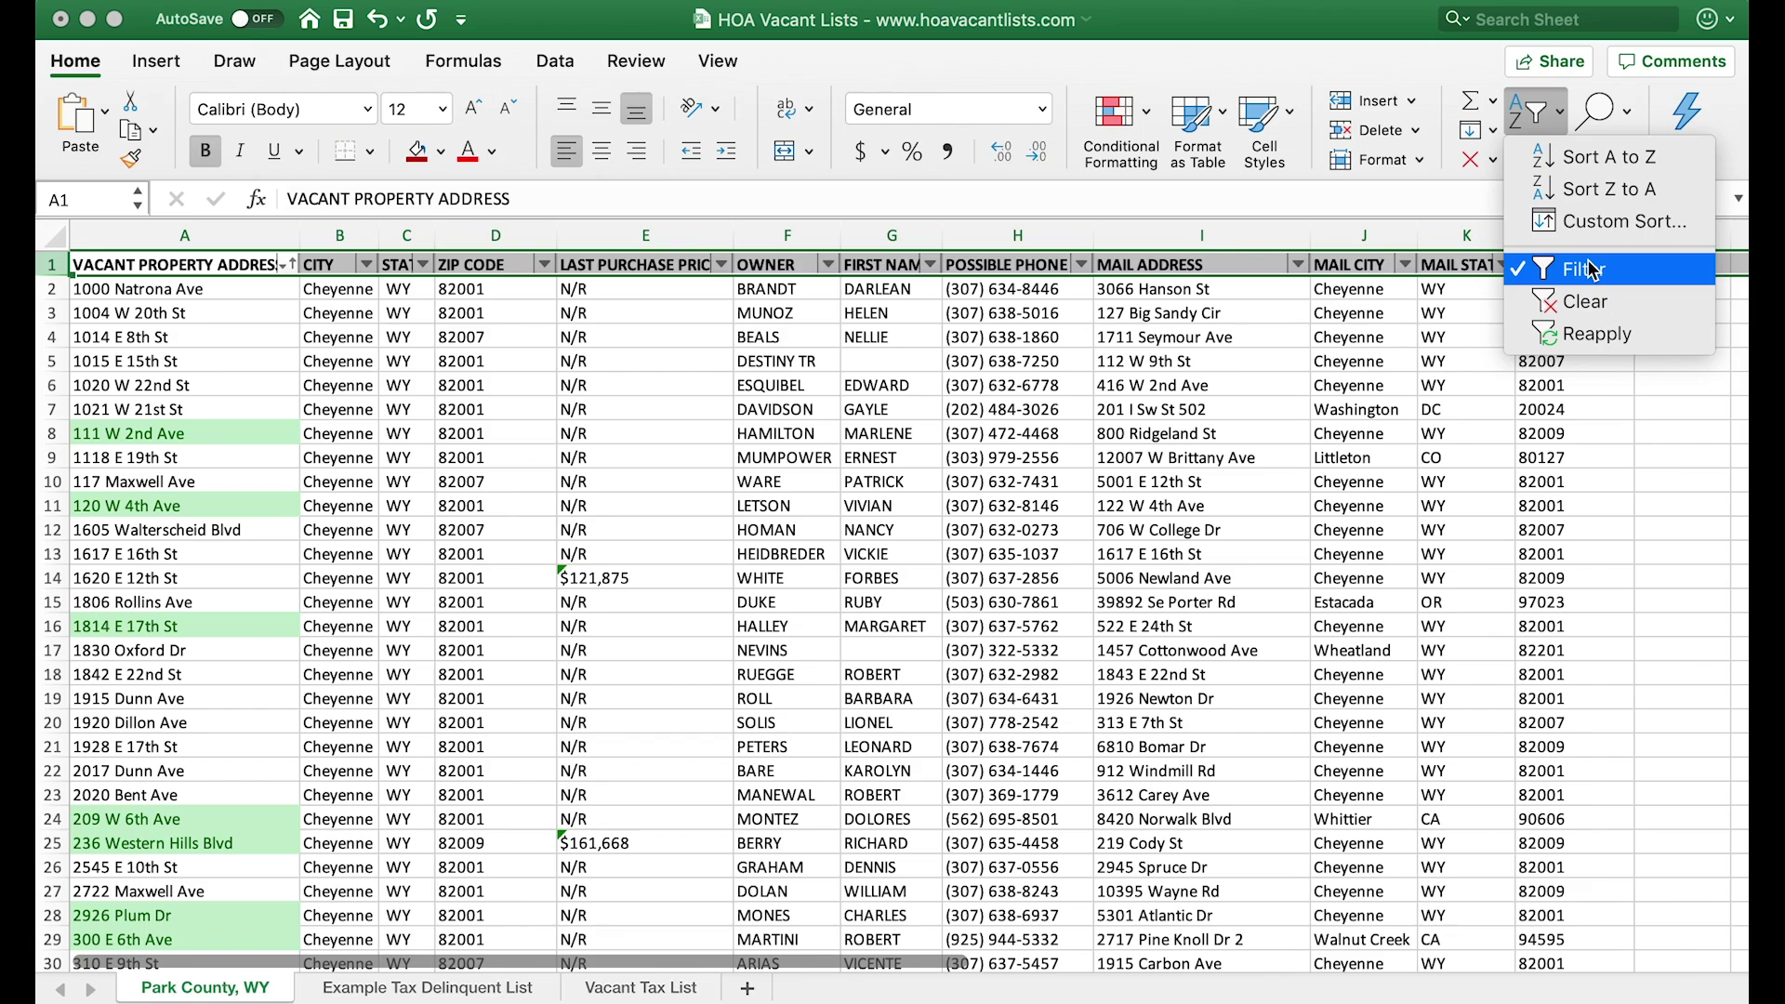
- Sort column A by Light Green cell colour so the 20 matches fill rows 2–21, then select rows 1–21
click(292, 269)
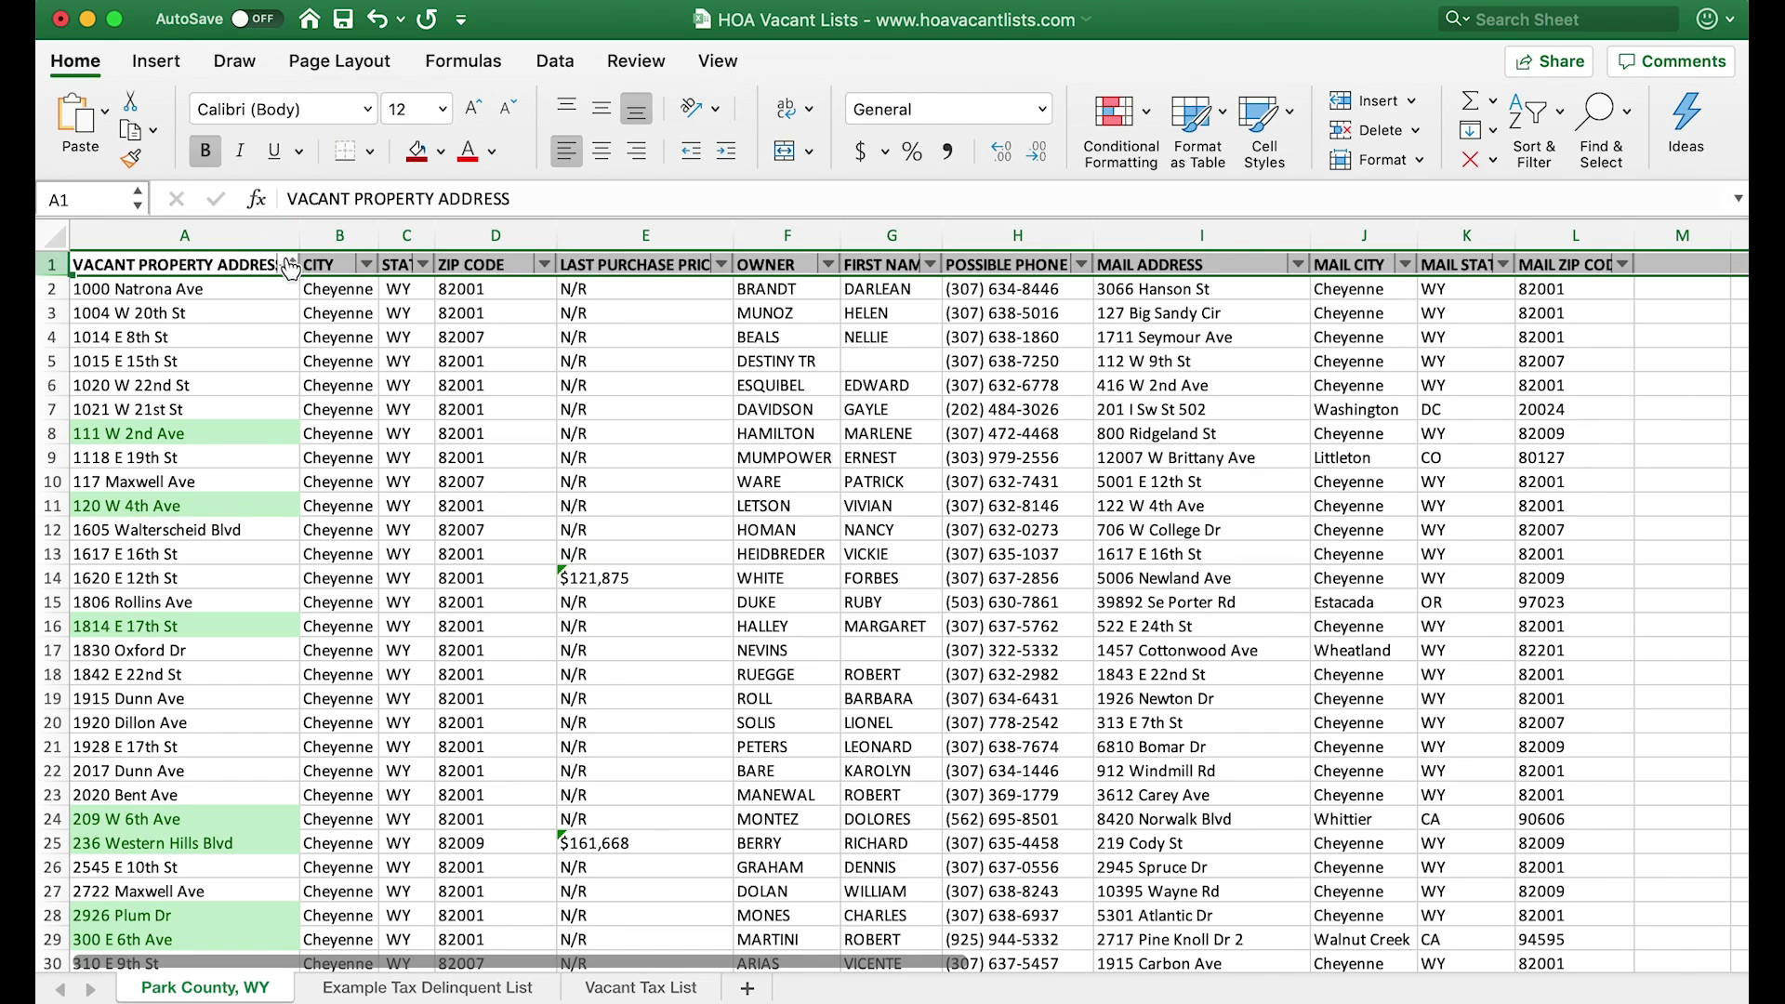
click(285, 265)
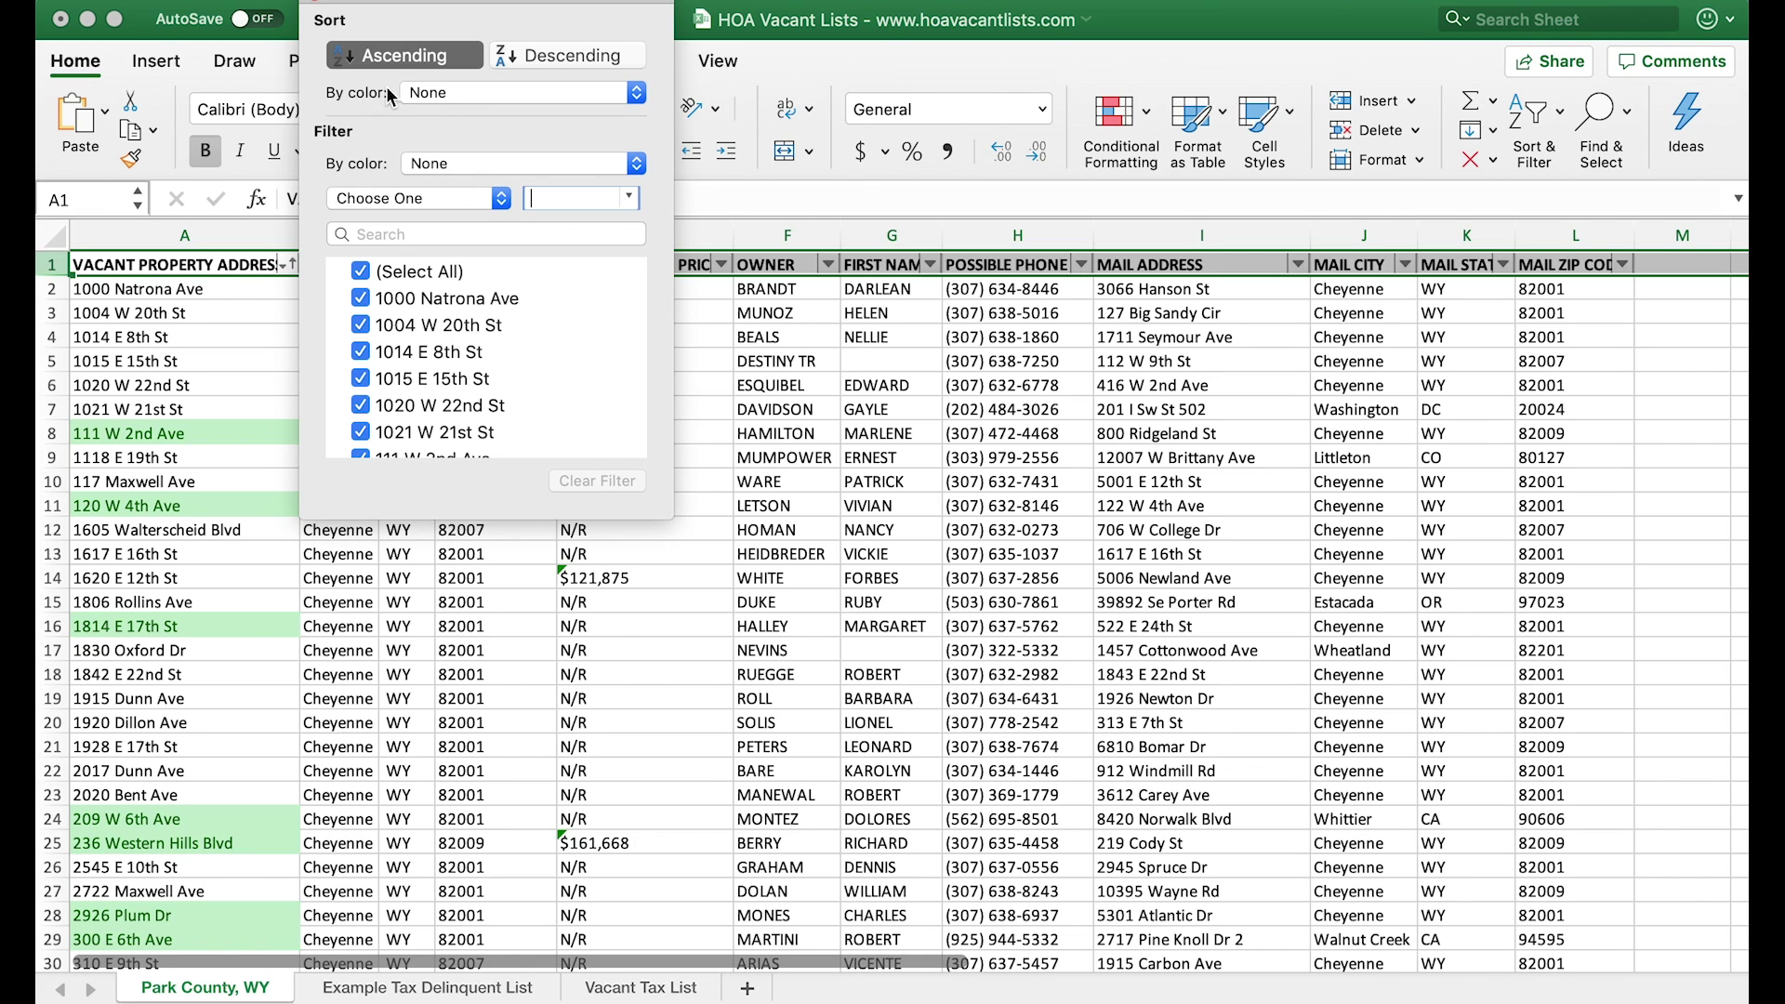
click(461, 93)
mouse_move(493, 118)
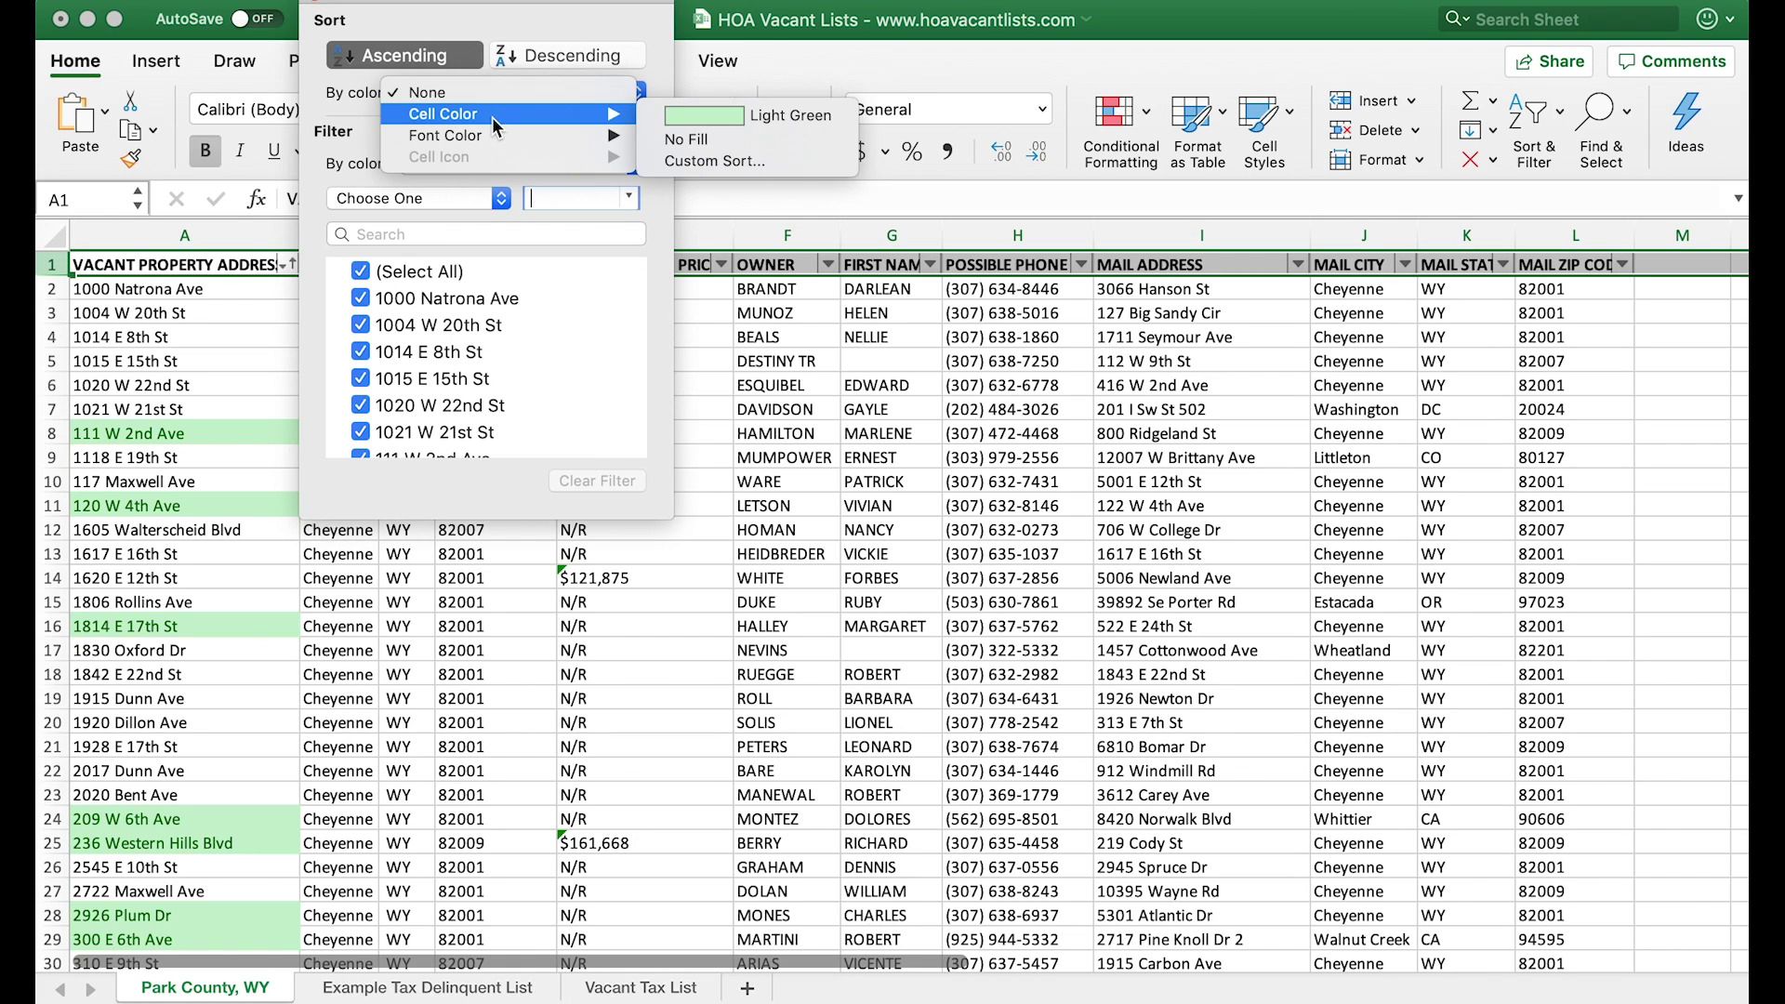
click(710, 128)
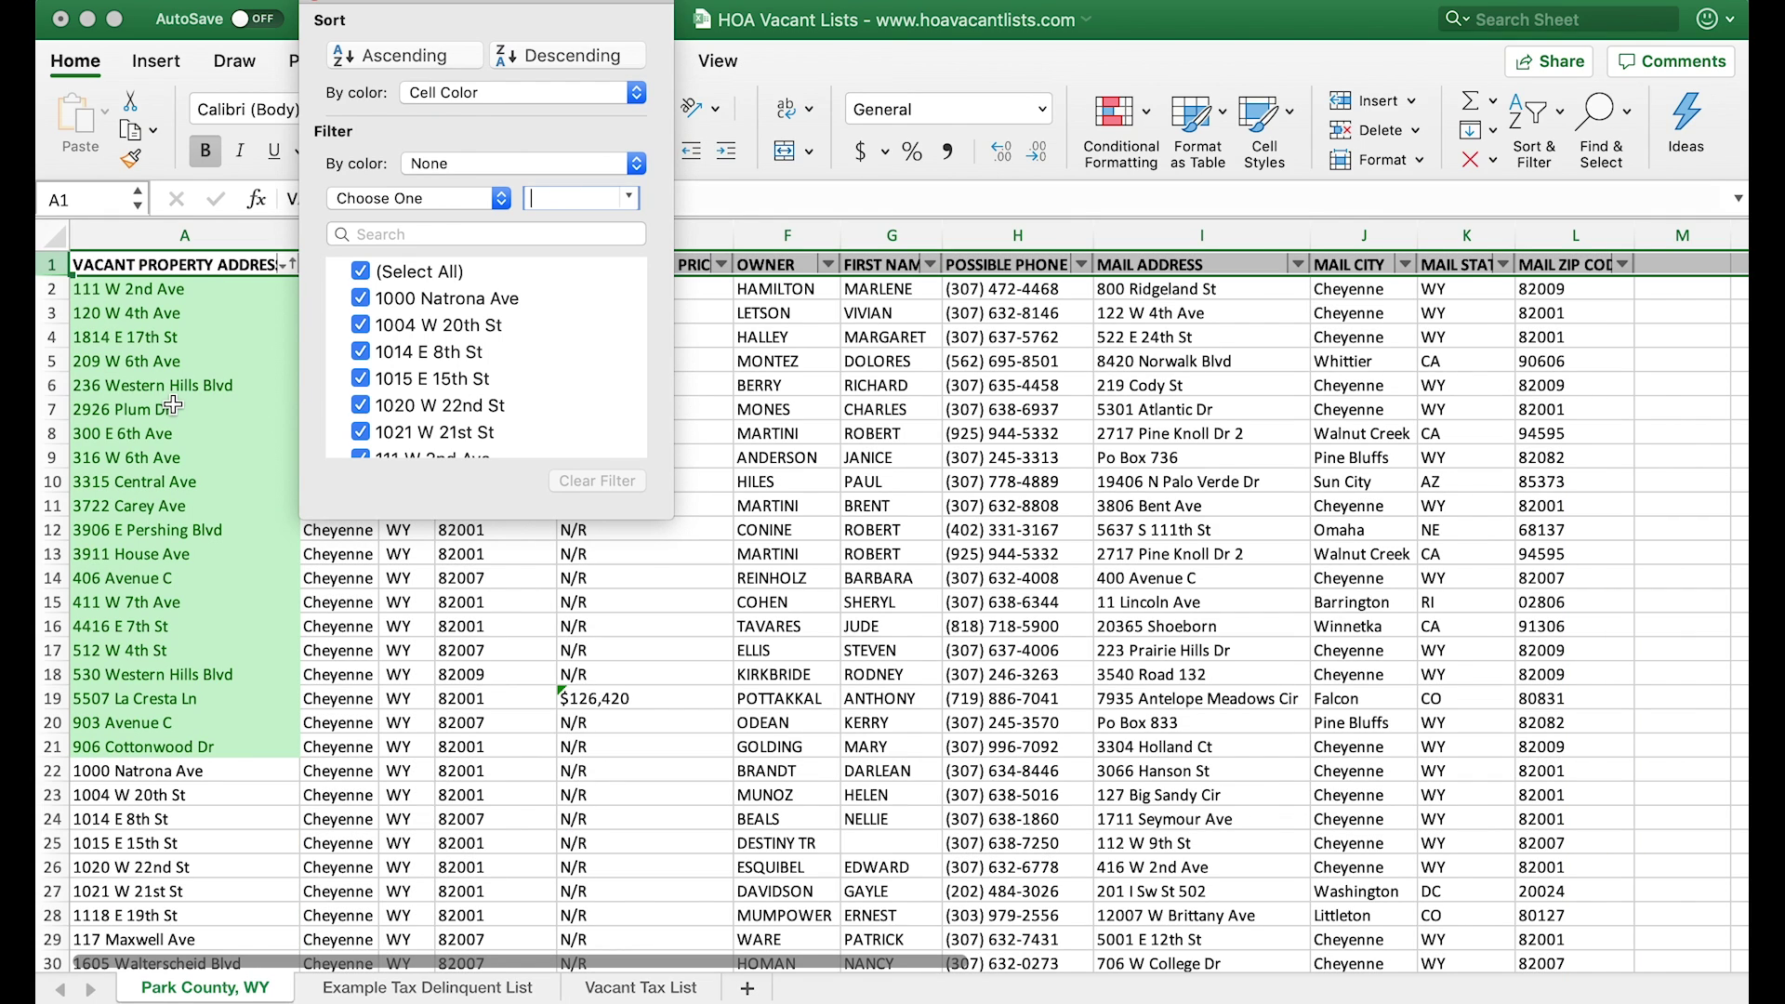
click(79, 268)
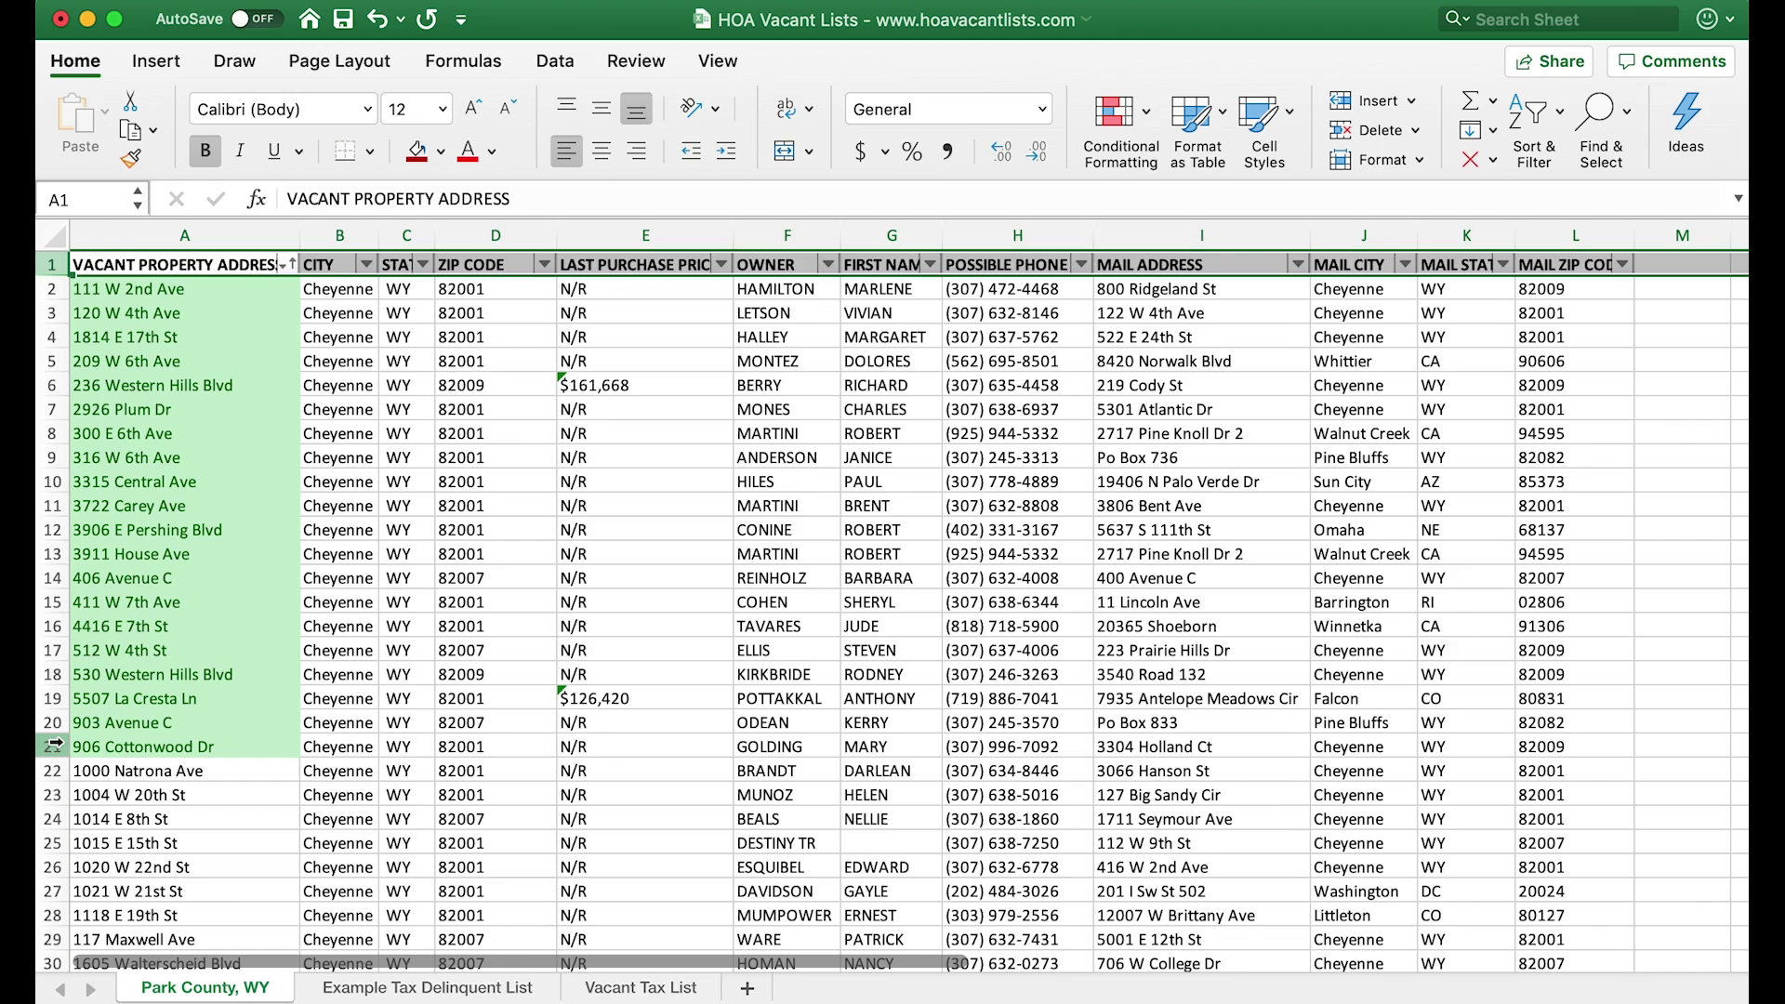
shift+click(53, 744)
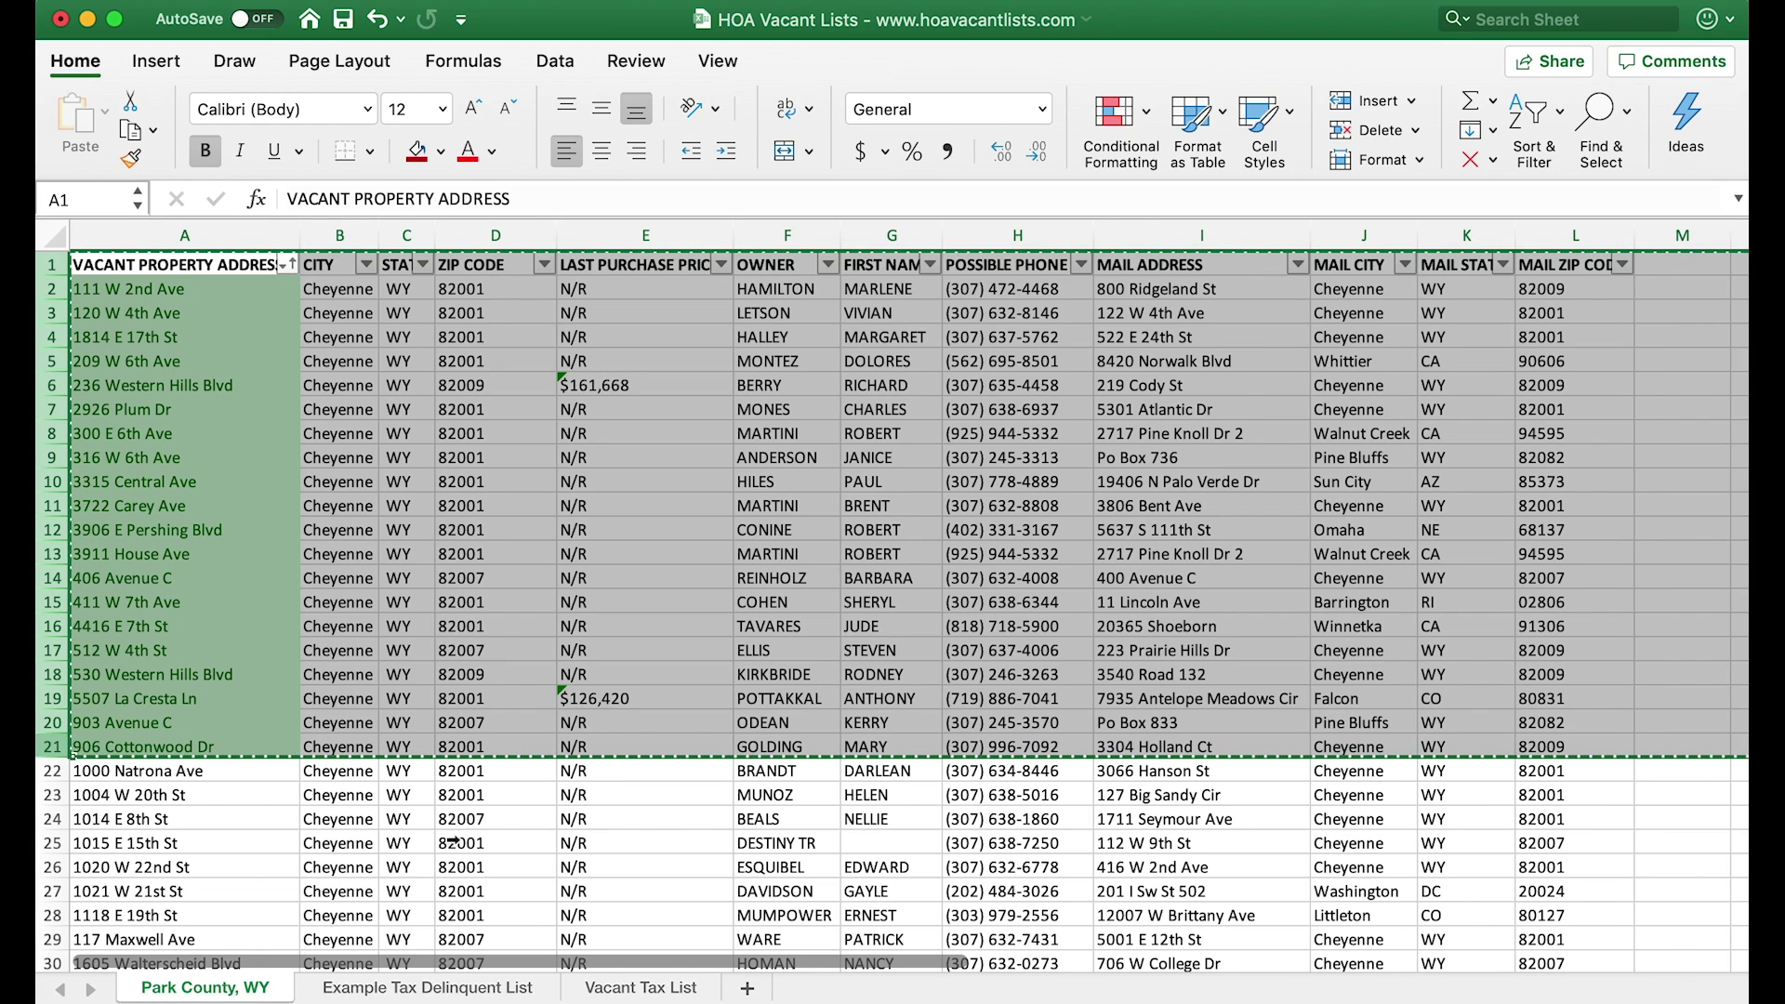
- Copy rows 1–21 and paste them at A1 of the Vacant Tax List sheet
key(super+c)
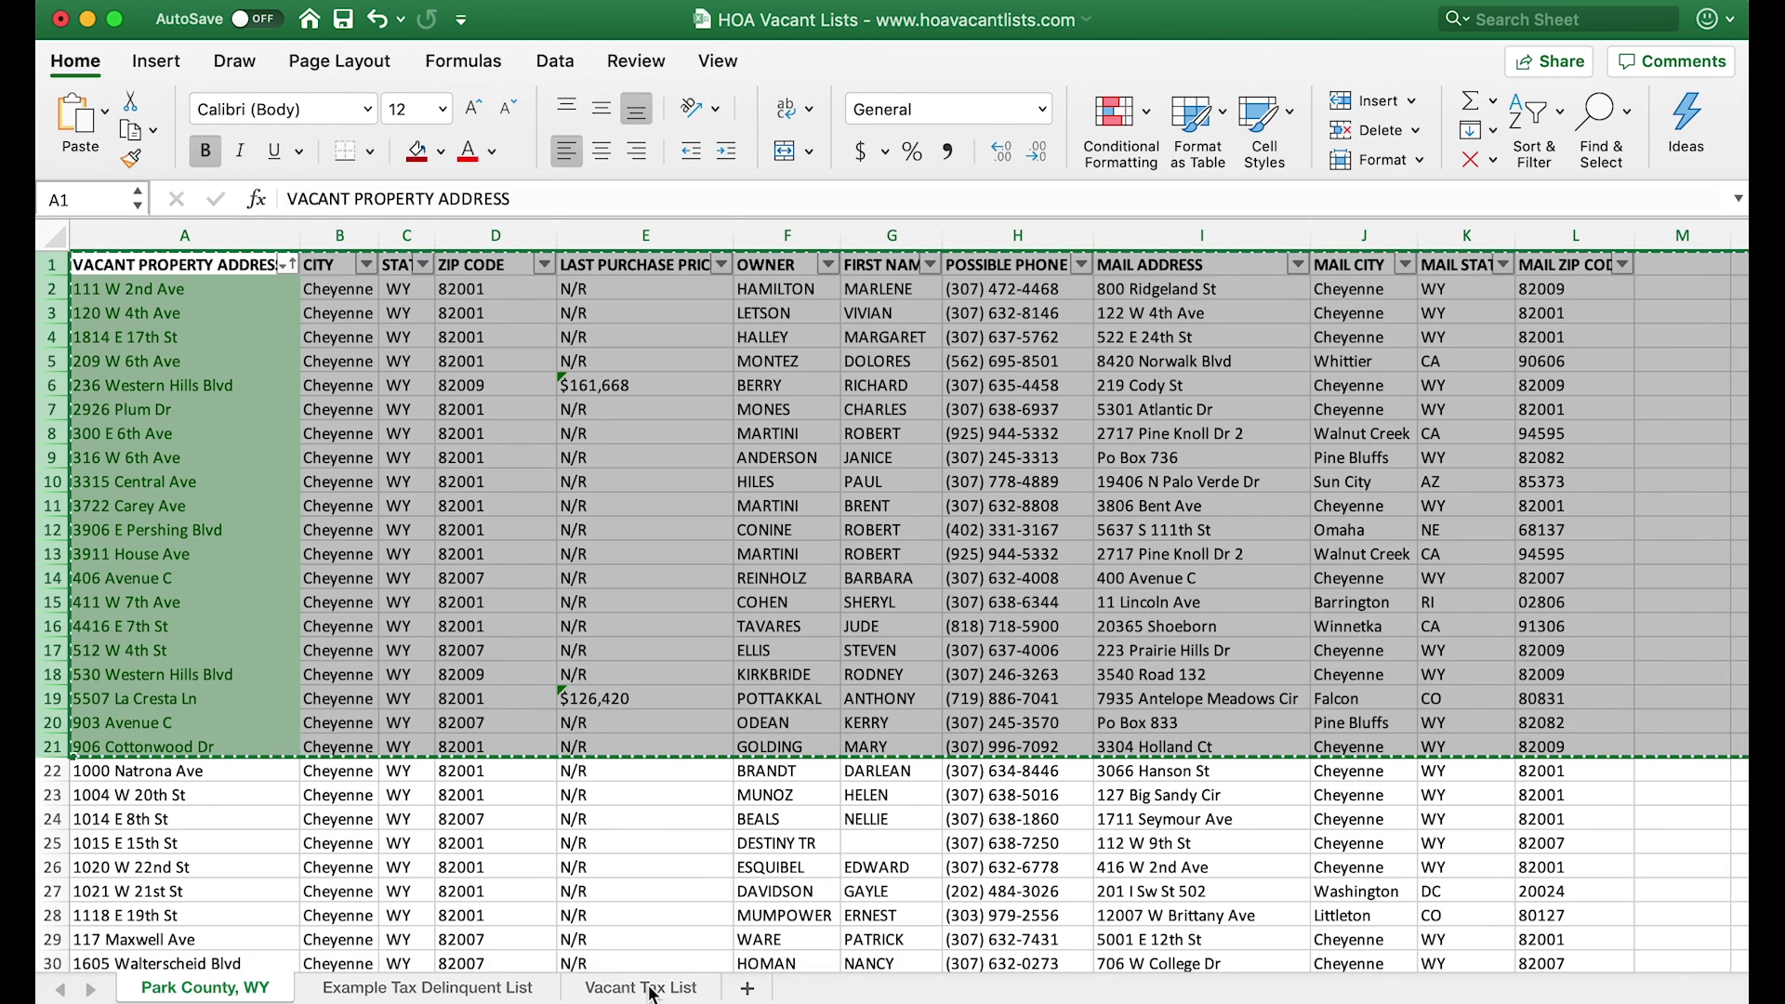
click(651, 989)
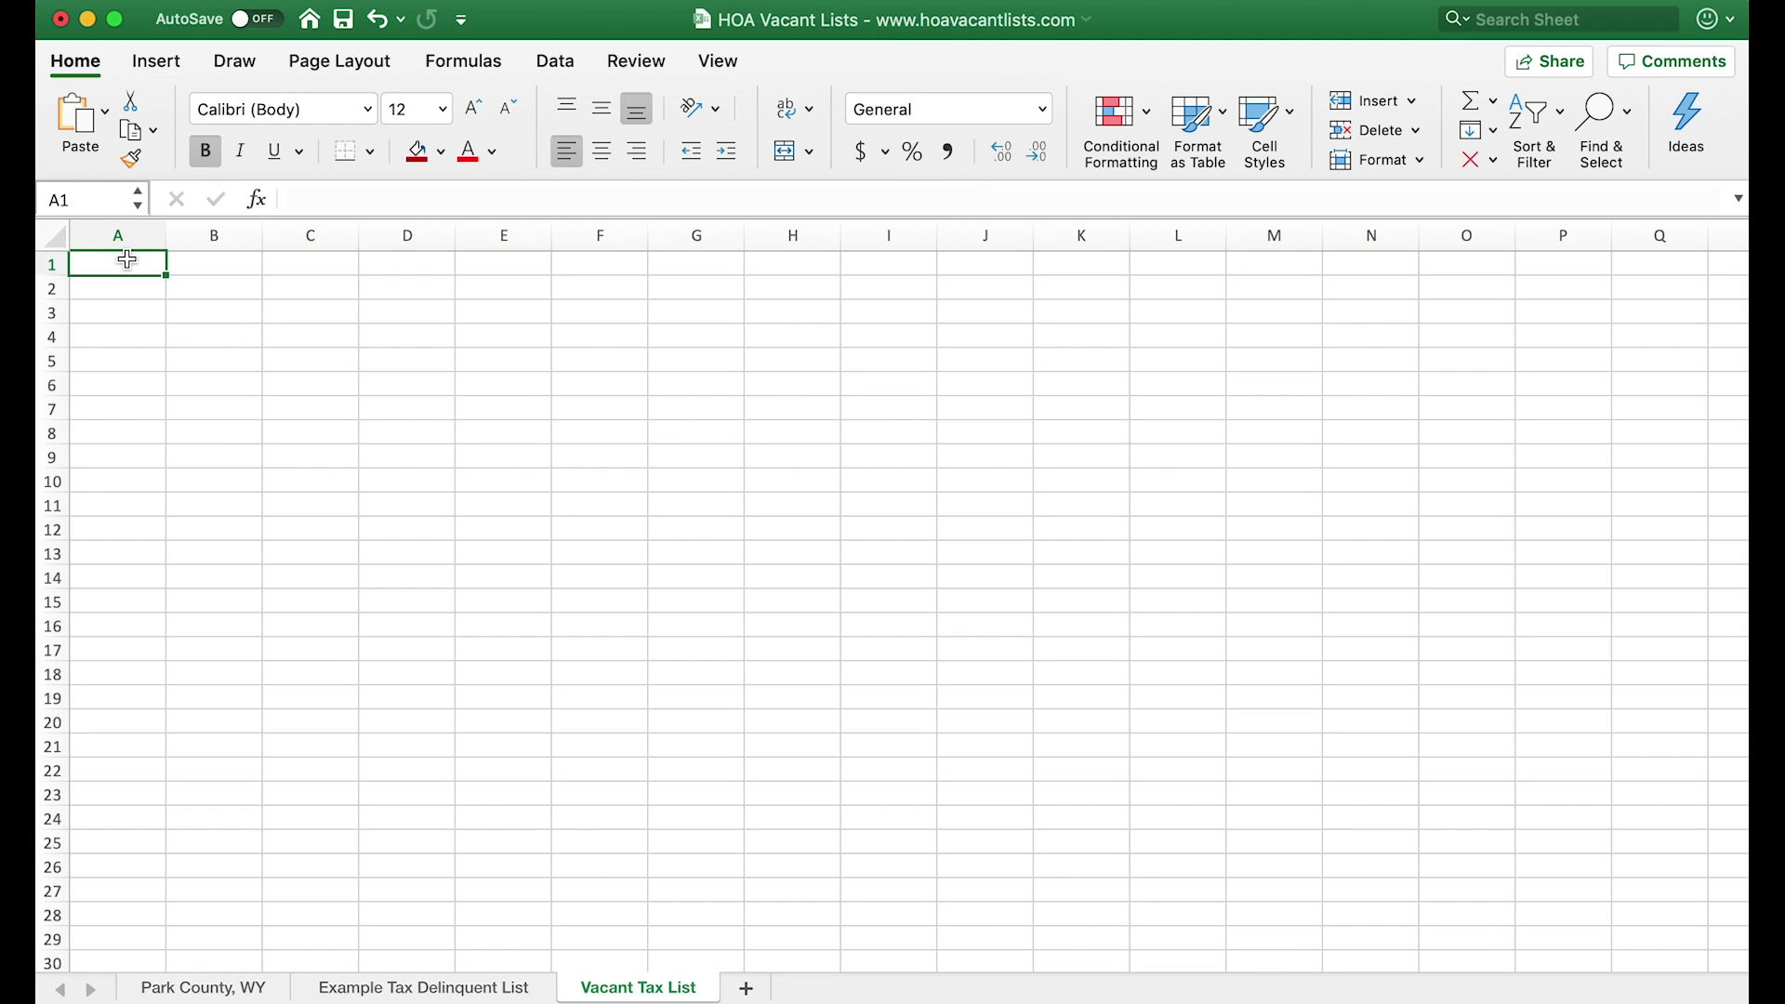
key(super+v)
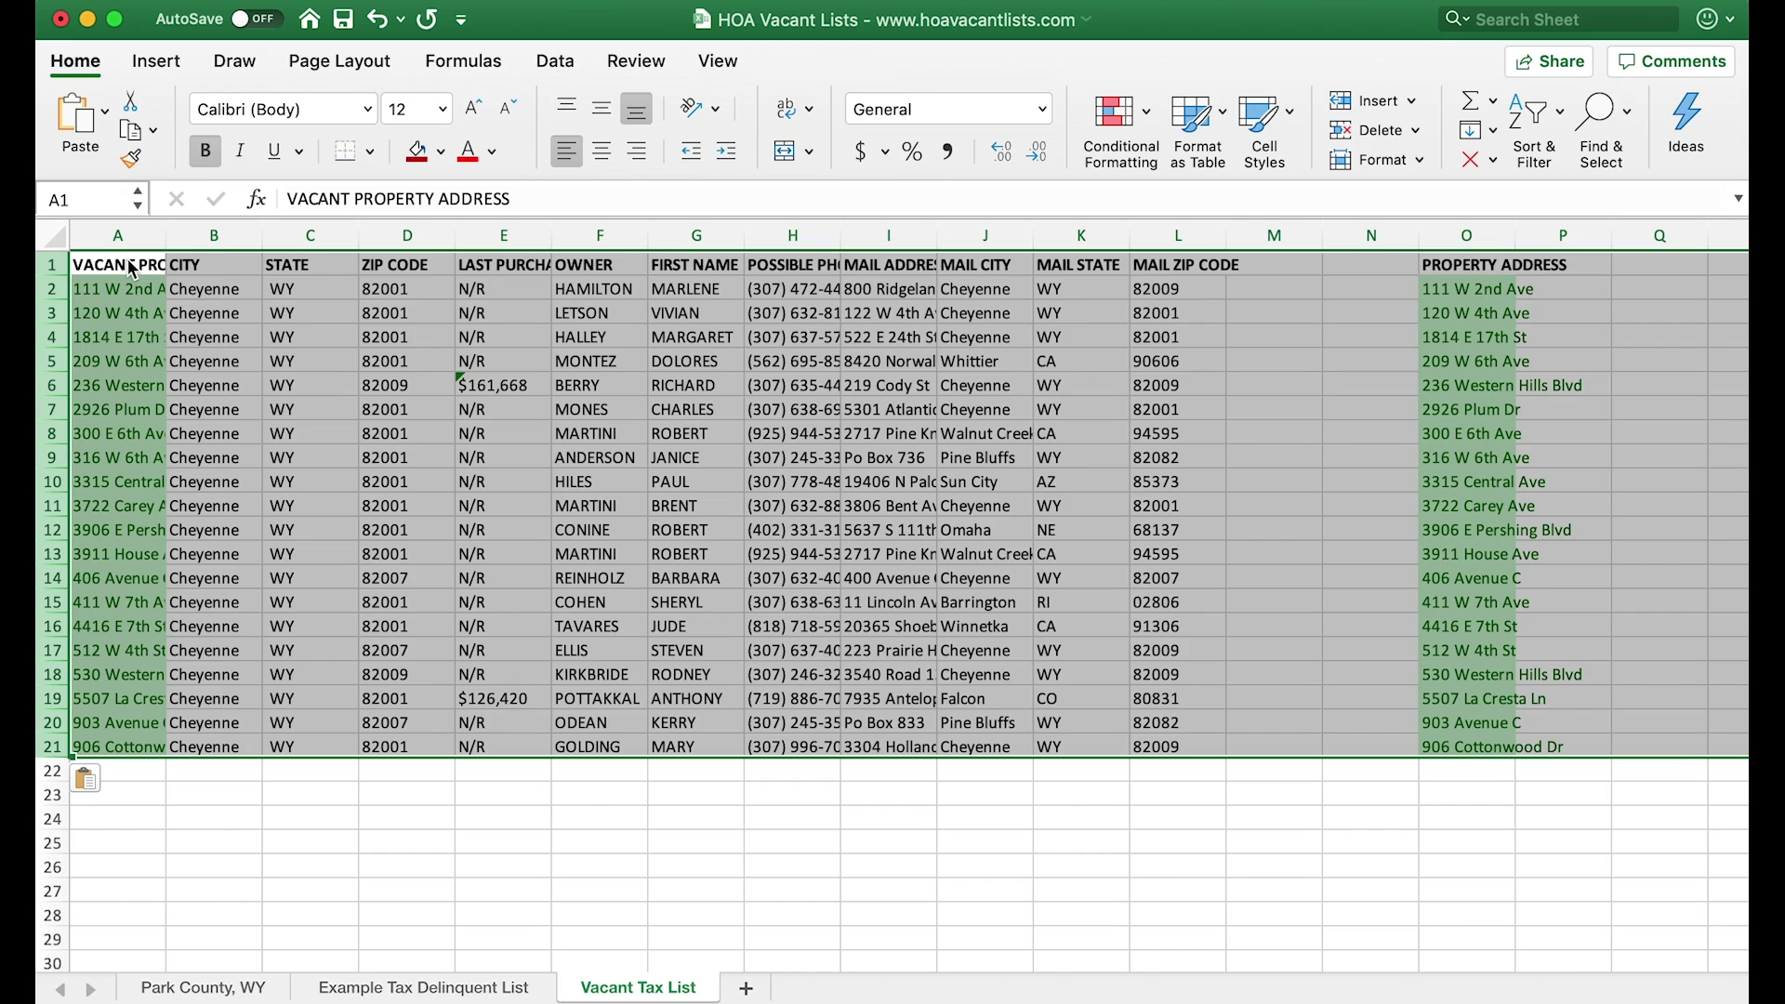
click(1477, 236)
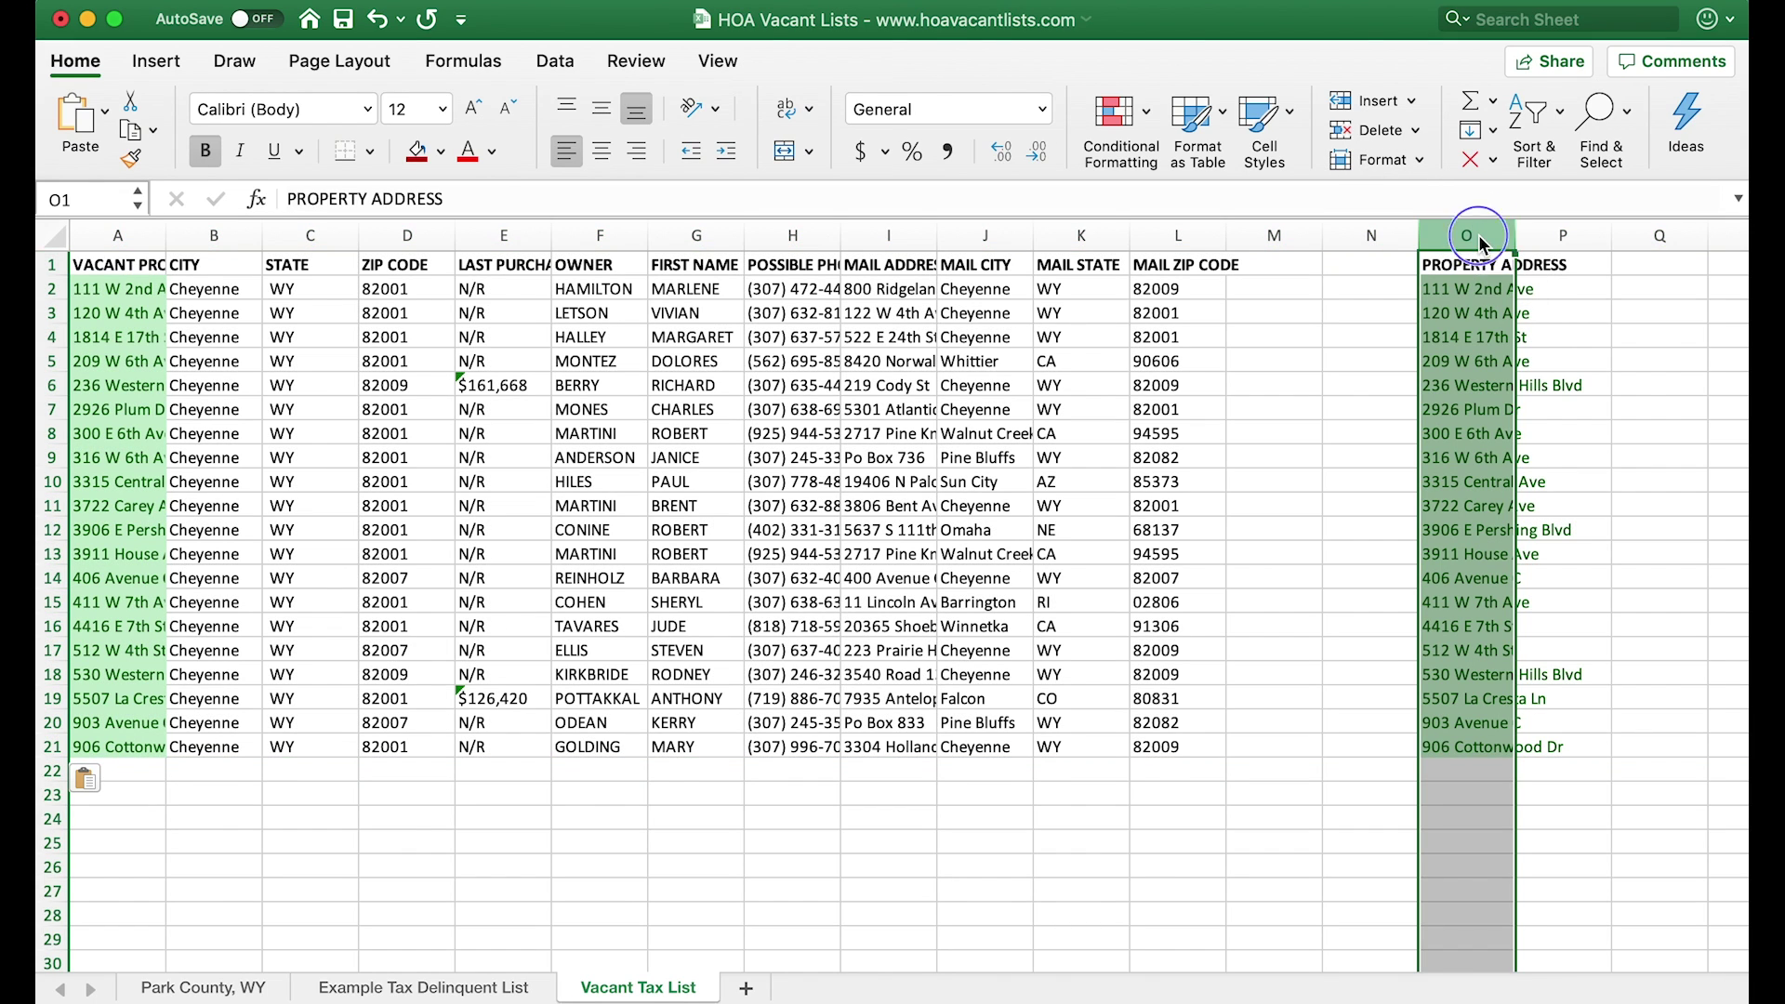
- Delete the extra column O and auto-fit the widths of columns A–L on Vacant Tax List
right_click(1477, 236)
click(1530, 392)
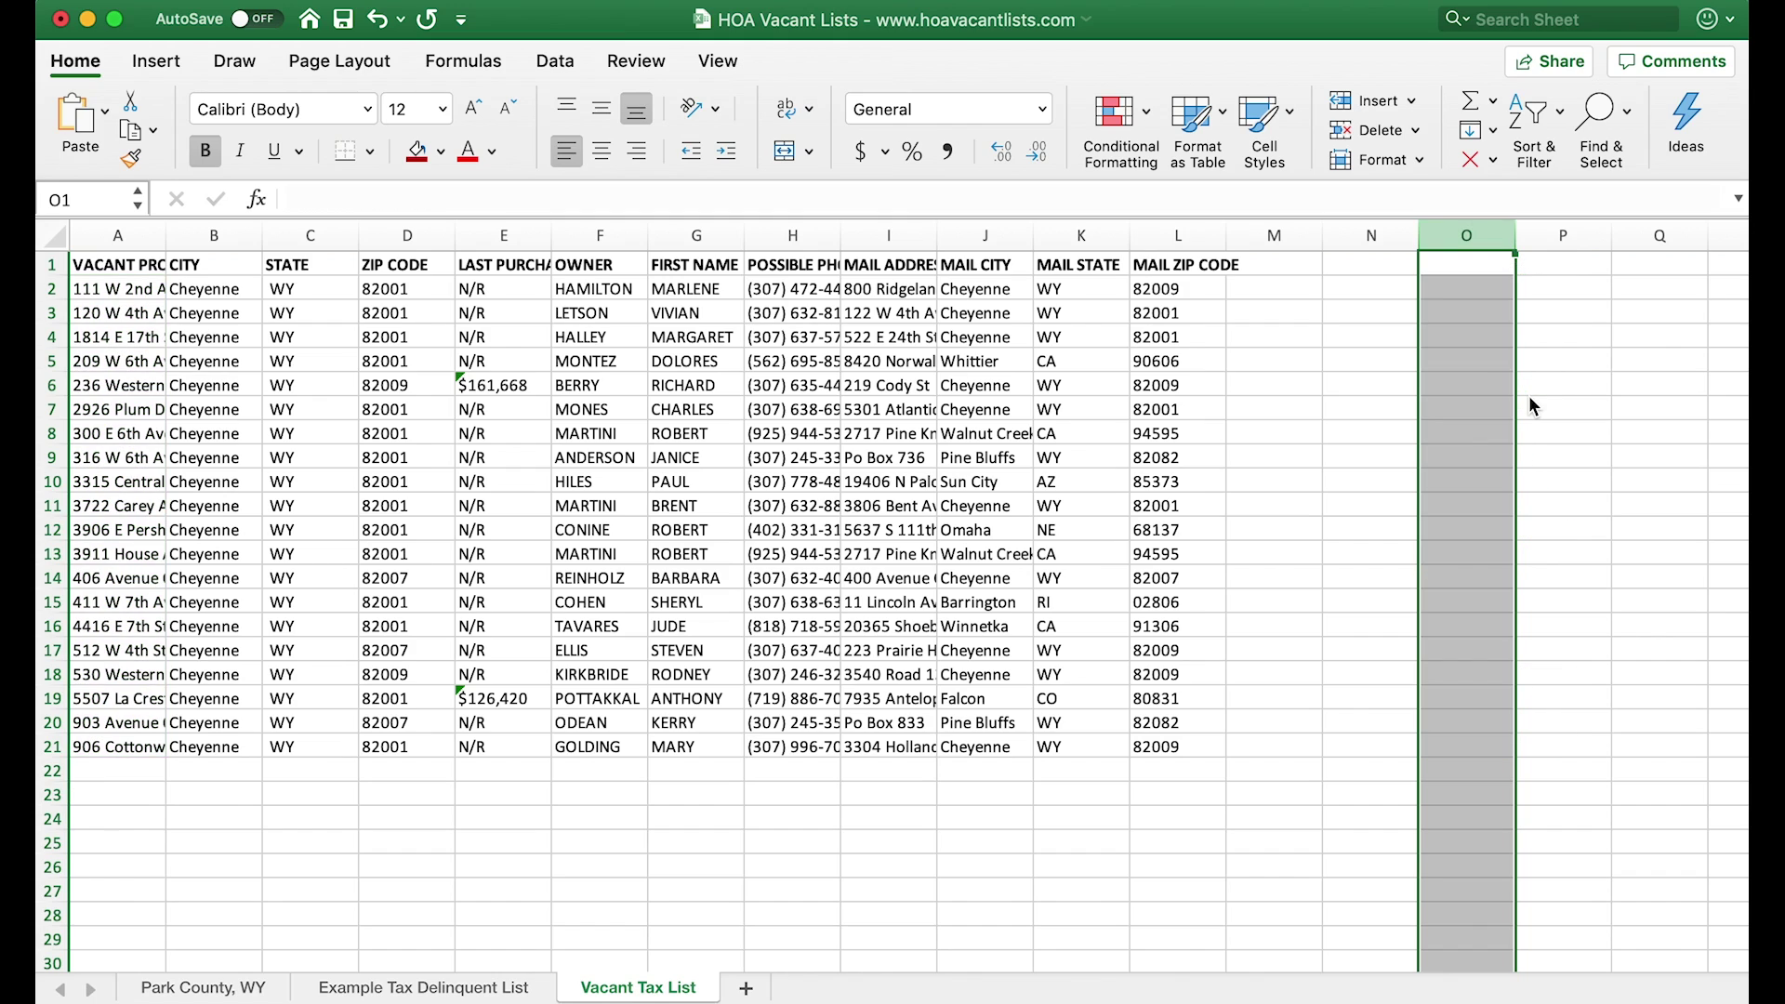
click(91, 265)
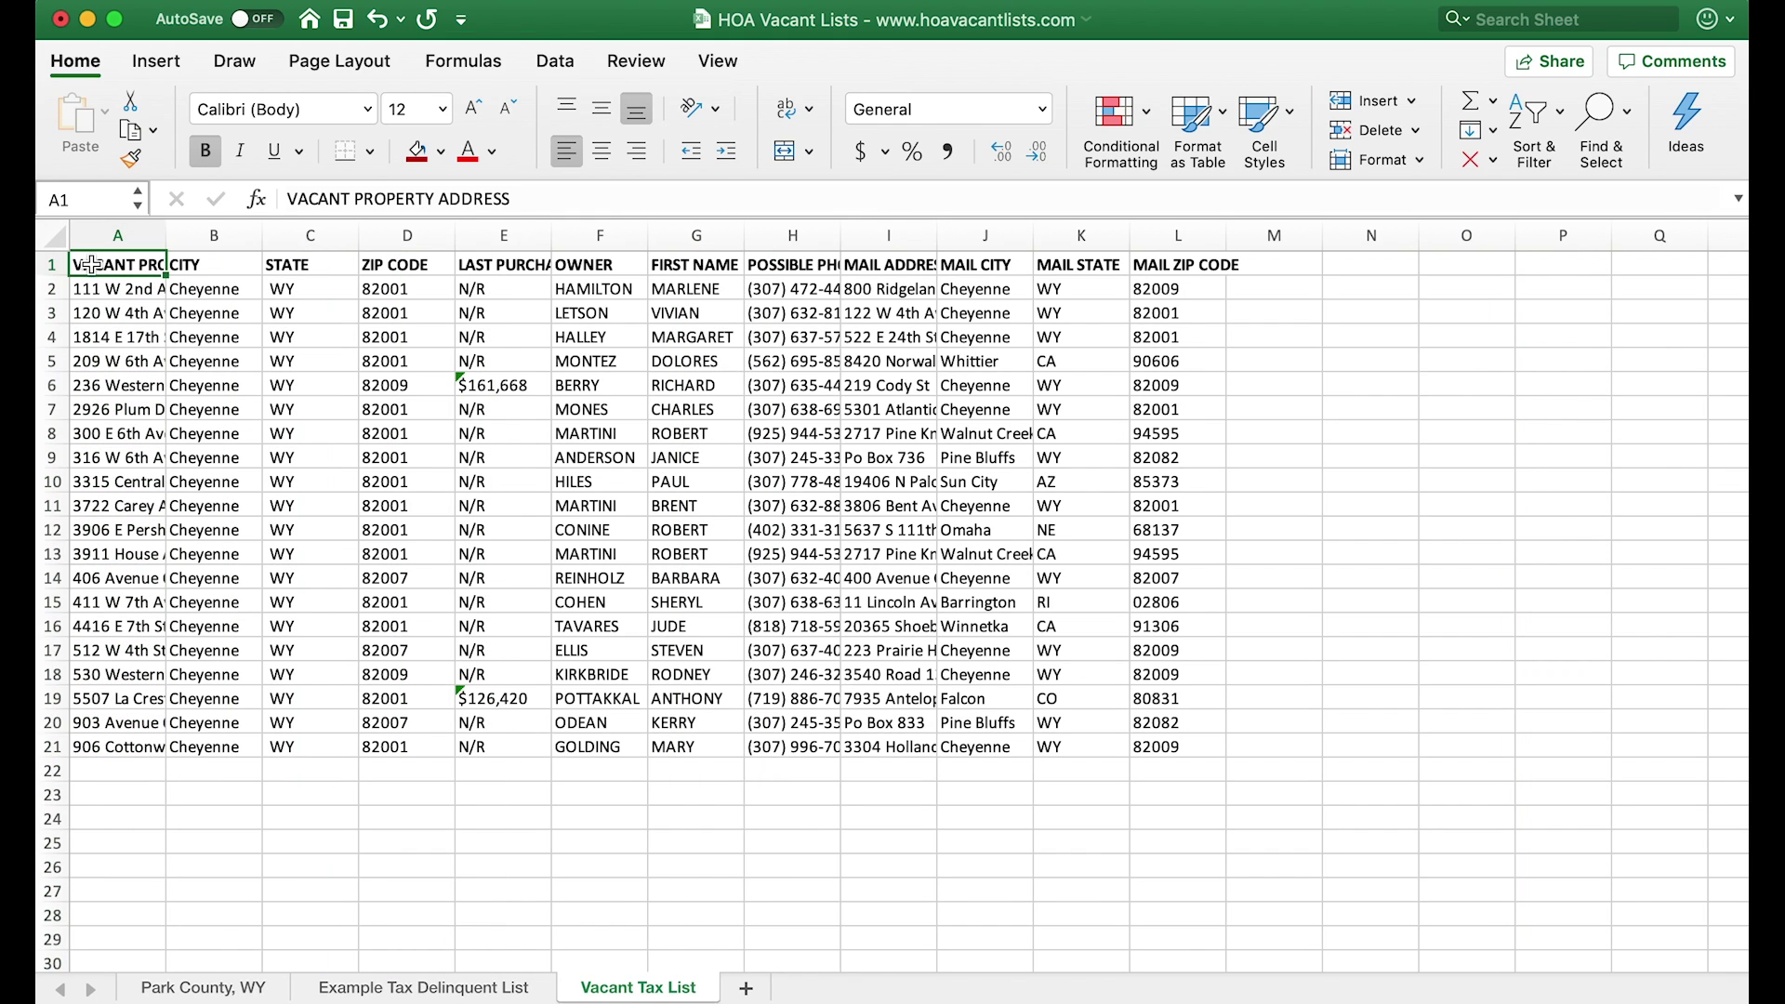
key(super+a)
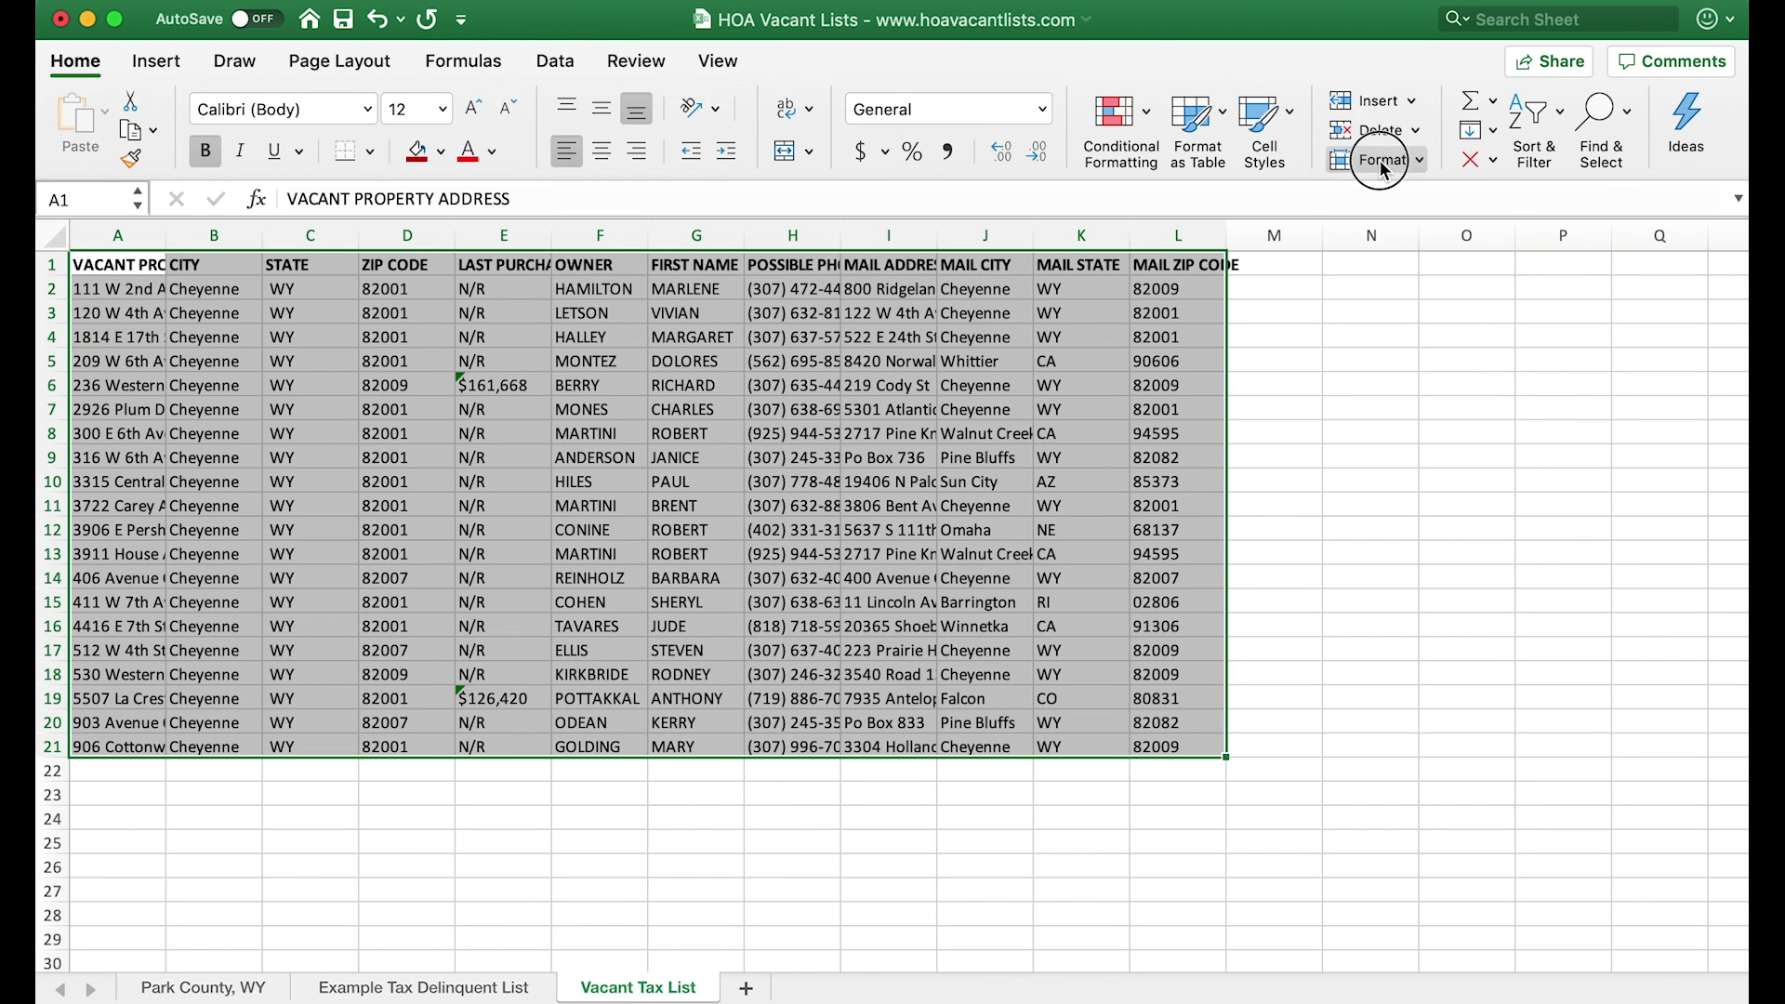
click(1382, 163)
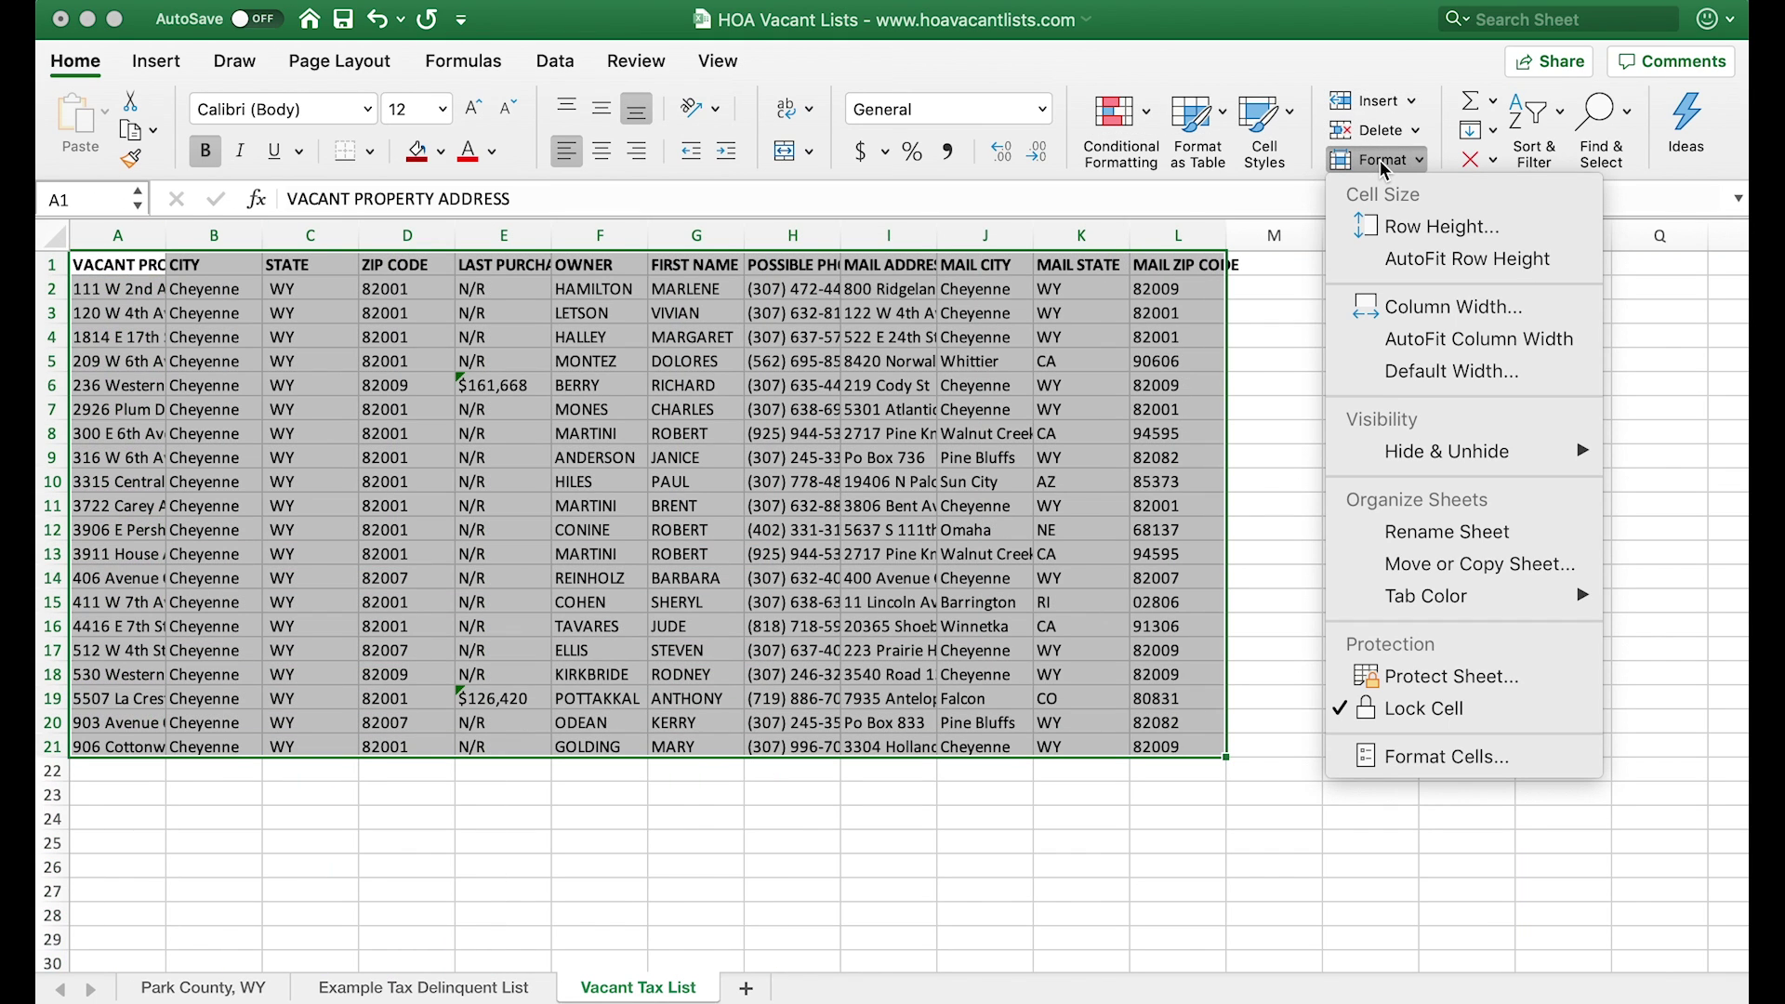
click(1457, 341)
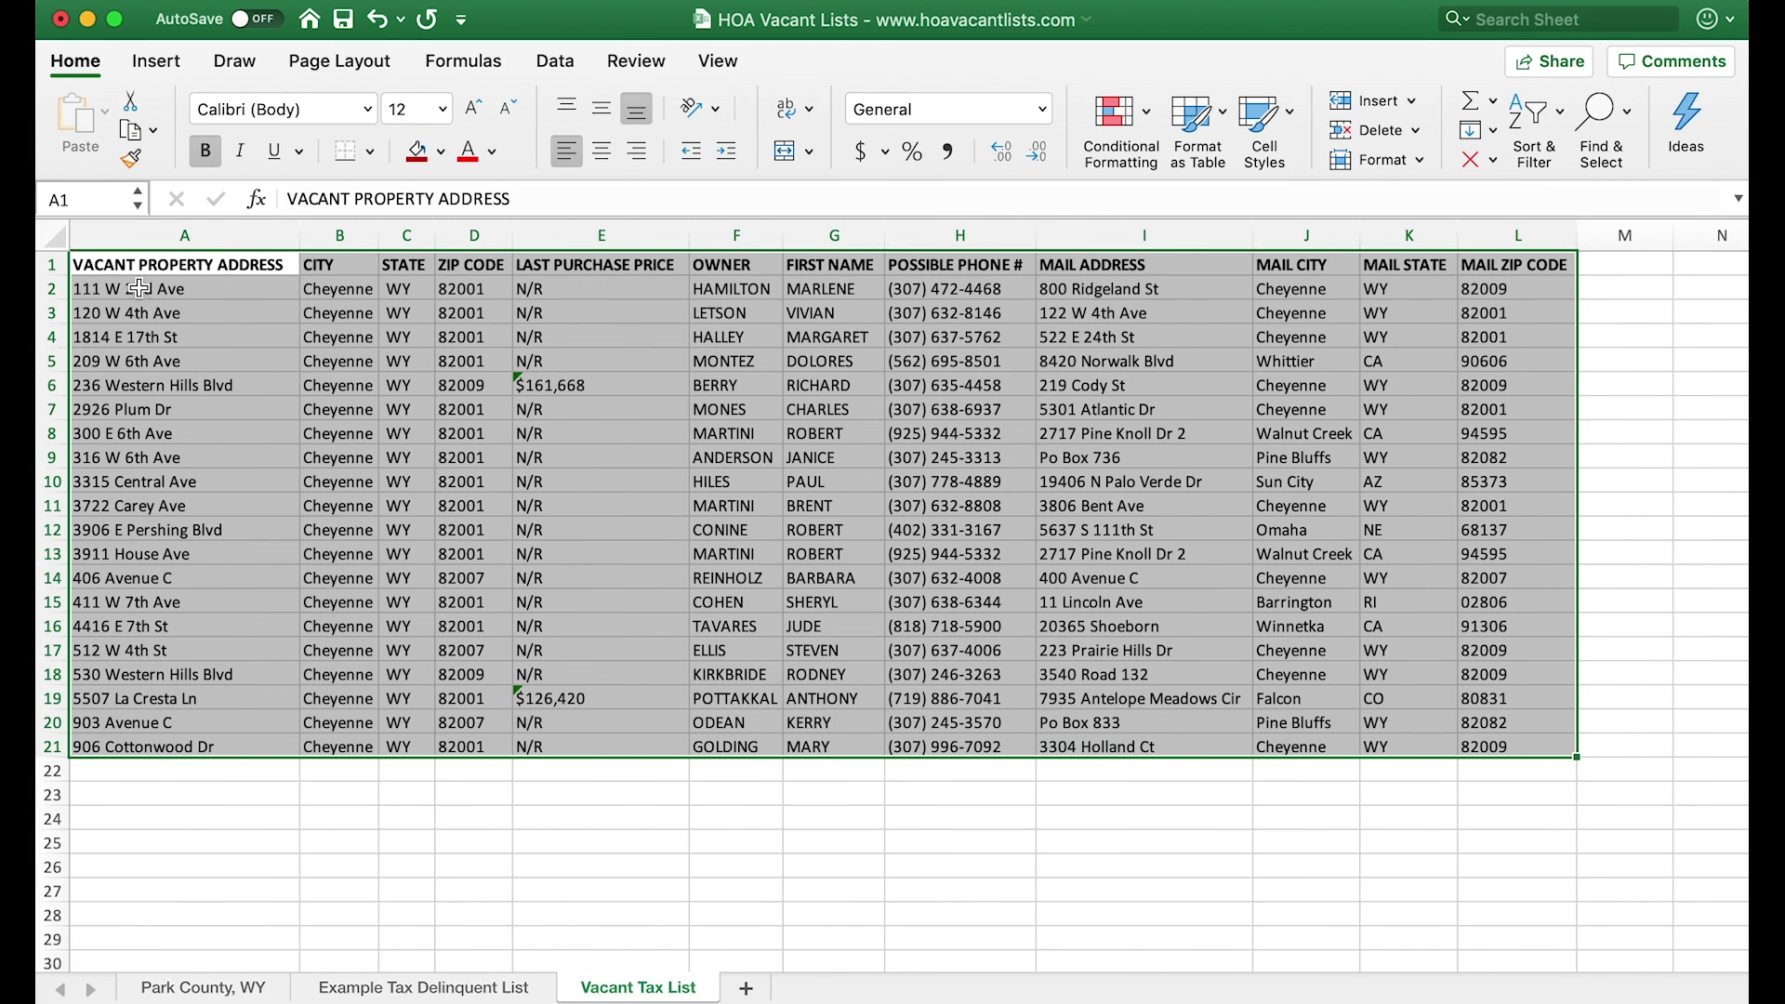